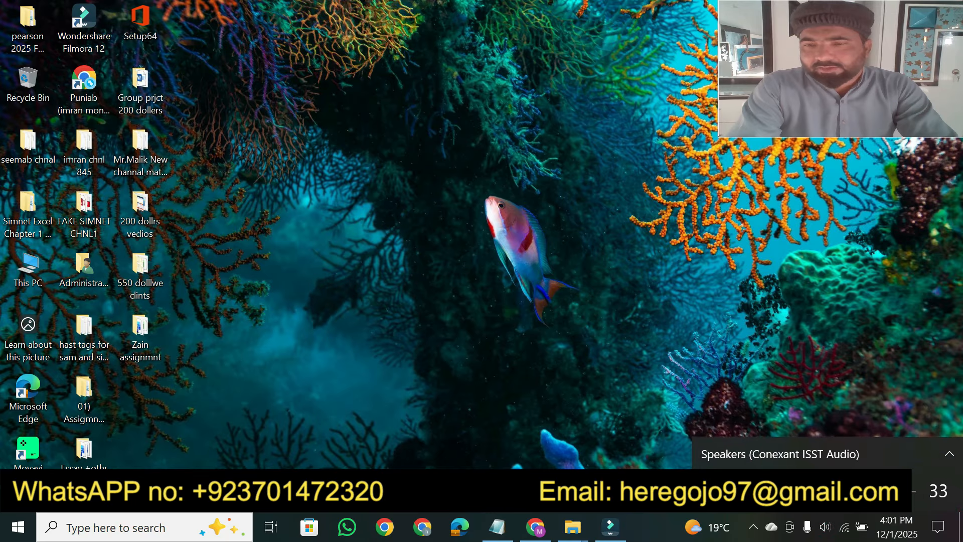
Step: Raise the system speaker volume to 100
left_click_drag(883, 490, 924, 491)
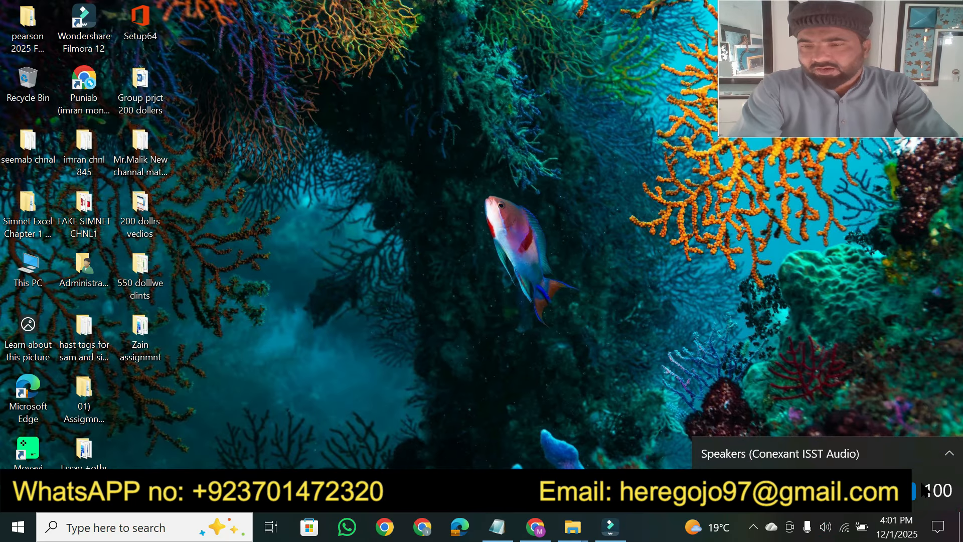
left_click(903, 377)
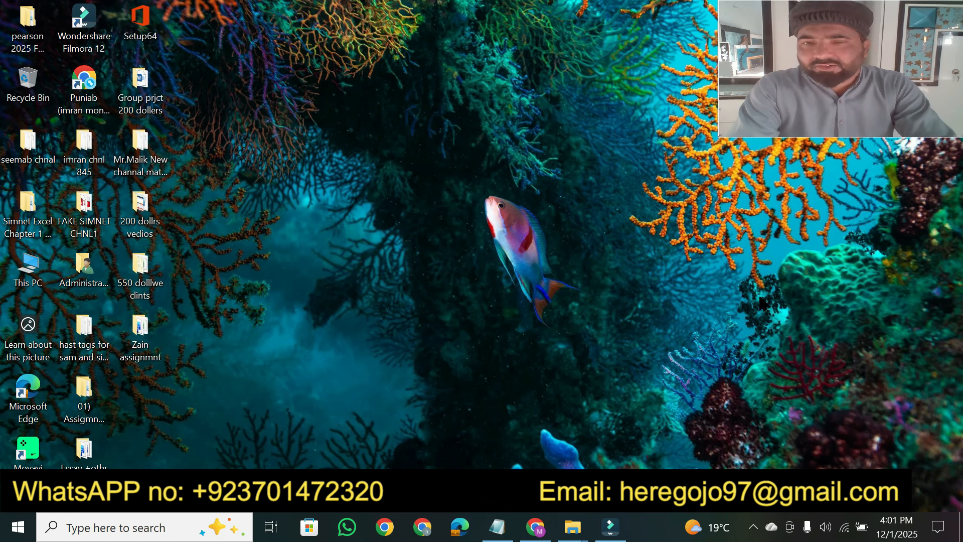
Step: Open the Exp25_Excel_Ch07_ML1_RealEstate_Instructions document from the project folder and enlarge its view to 140%
left_click(574, 529)
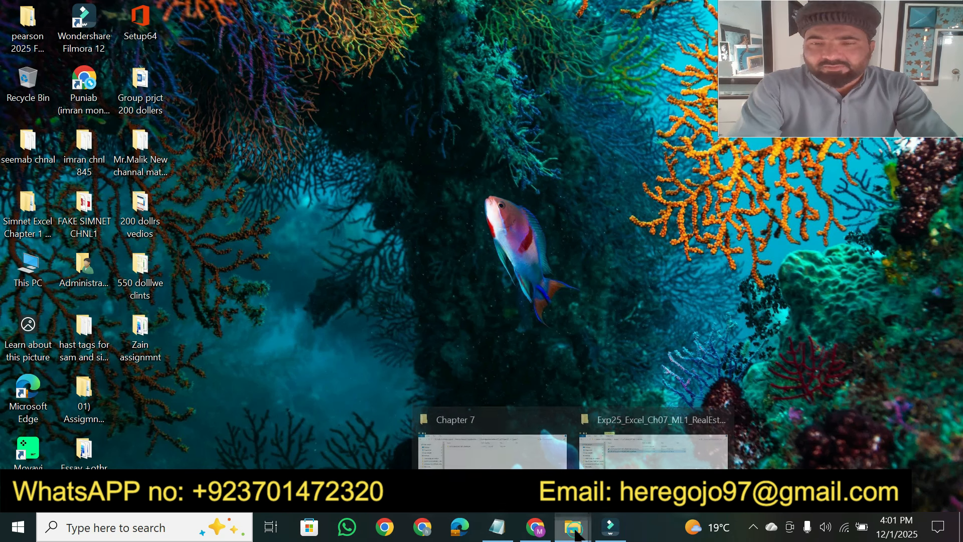
left_click(645, 504)
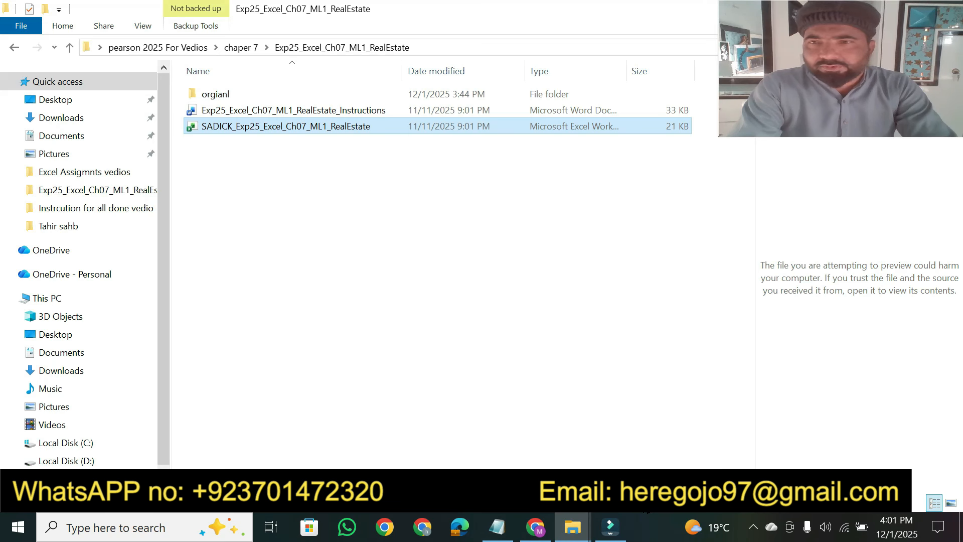
double_click(303, 113)
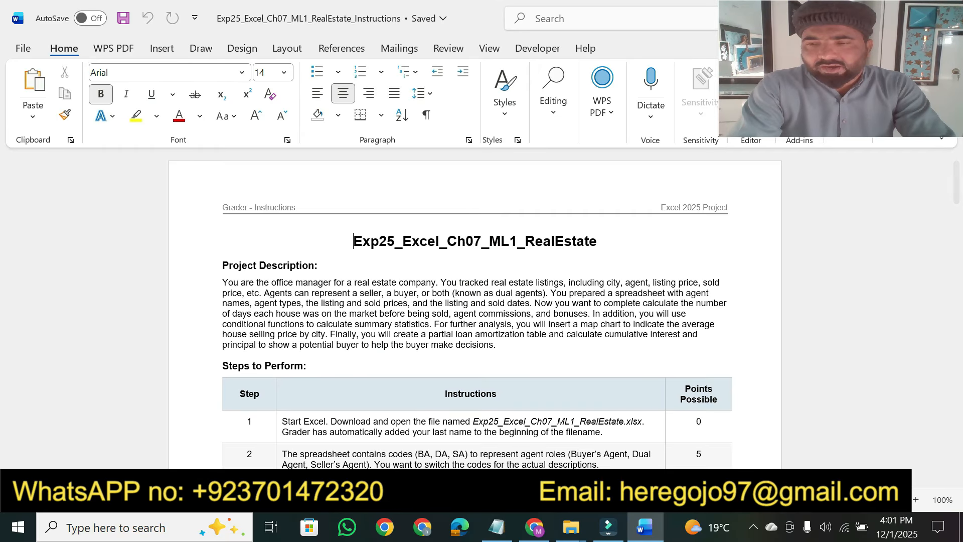
left_click(916, 500)
left_click(915, 500)
left_click(916, 500)
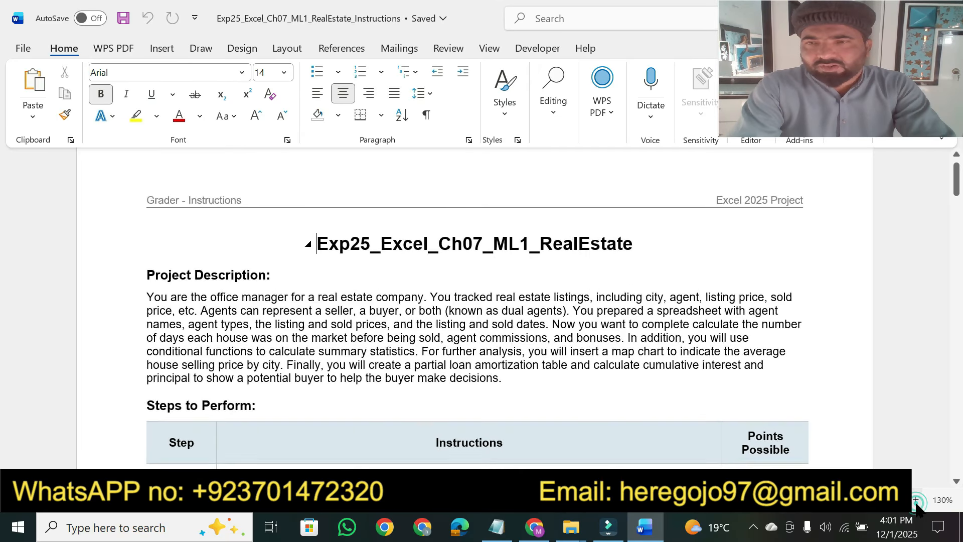
left_click(916, 500)
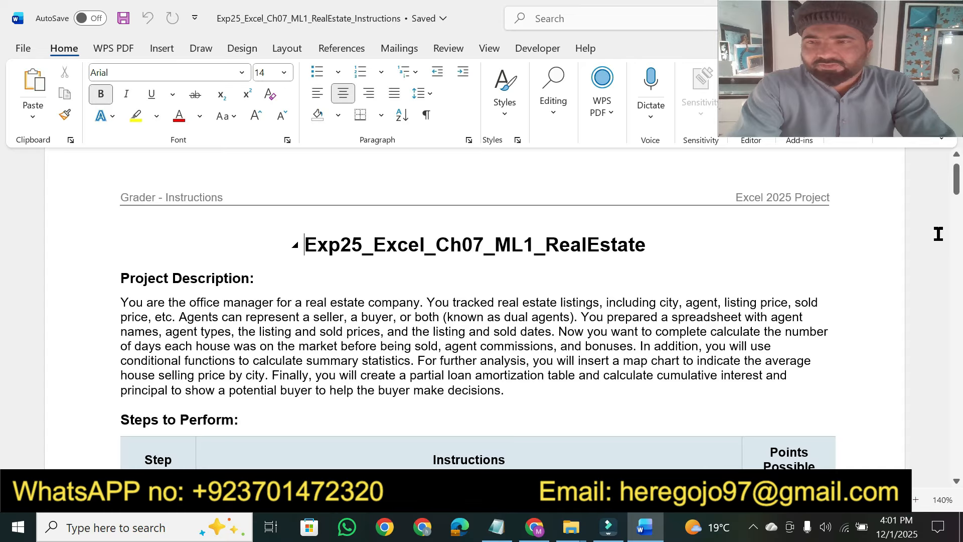
Step: Set the document title Exp25_Excel_Ch07_ML1_RealEstate to 18 pt and highlight it in yellow
mouse_move(957, 179)
left_mouse_down()
mouse_move(957, 165)
mouse_move(957, 183)
left_mouse_up()
left_click_drag(305, 187, 578, 188)
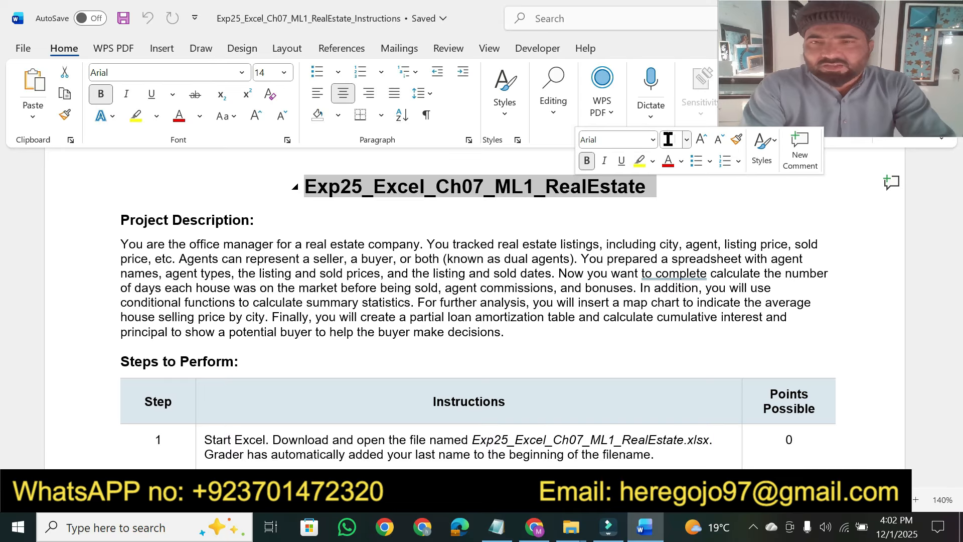
left_click(686, 140)
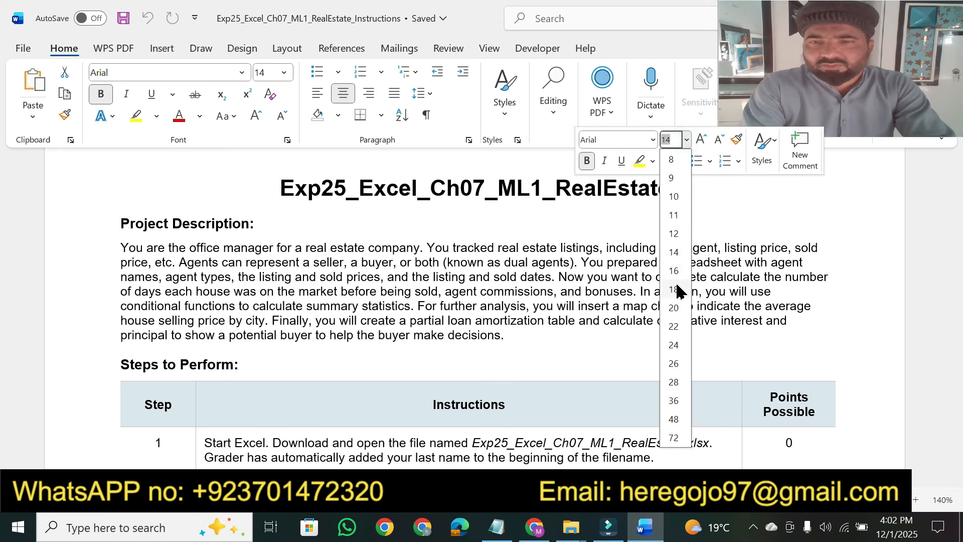
left_click(673, 289)
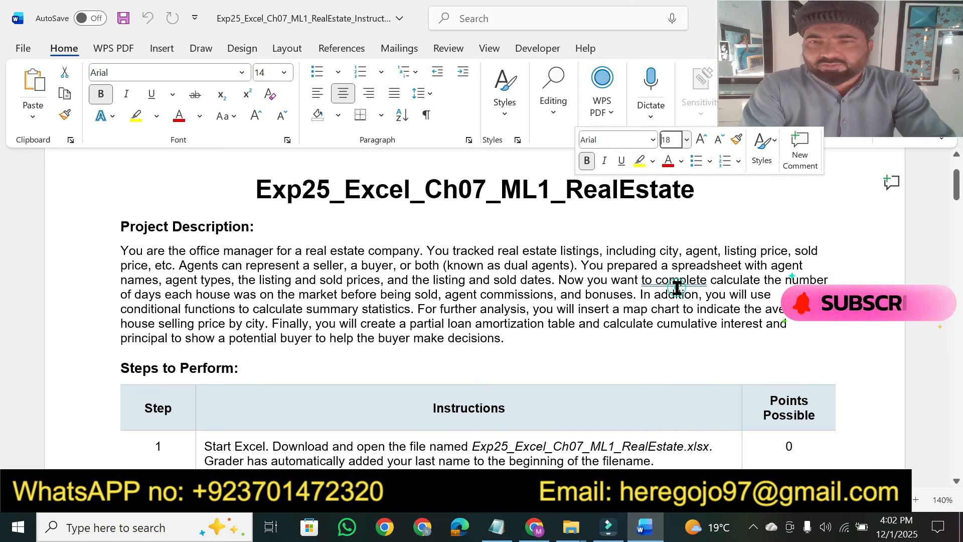
left_click(640, 166)
left_click(545, 225)
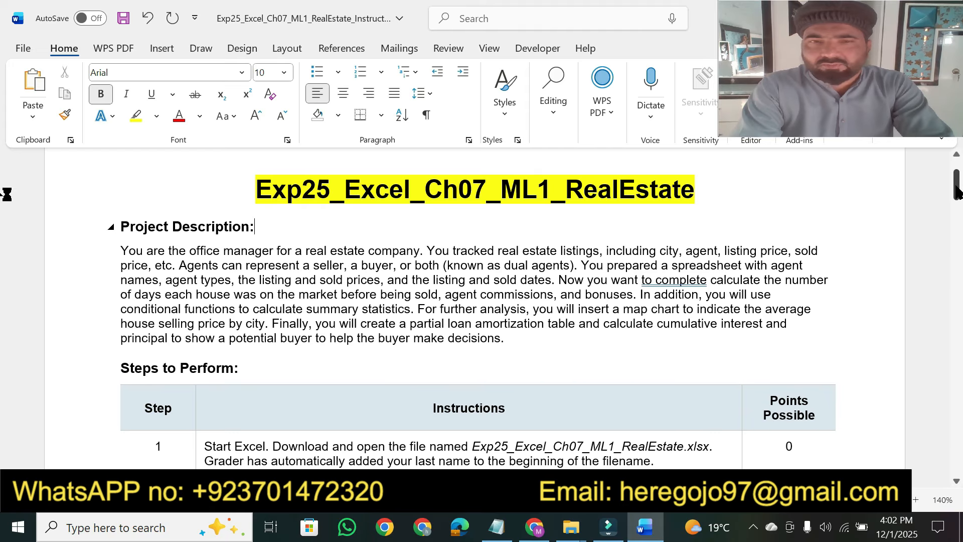
Step: Highlight the step 22 instruction at the end of the table in yellow, from "Save and close" through "Submit"
left_click_drag(957, 190, 958, 397)
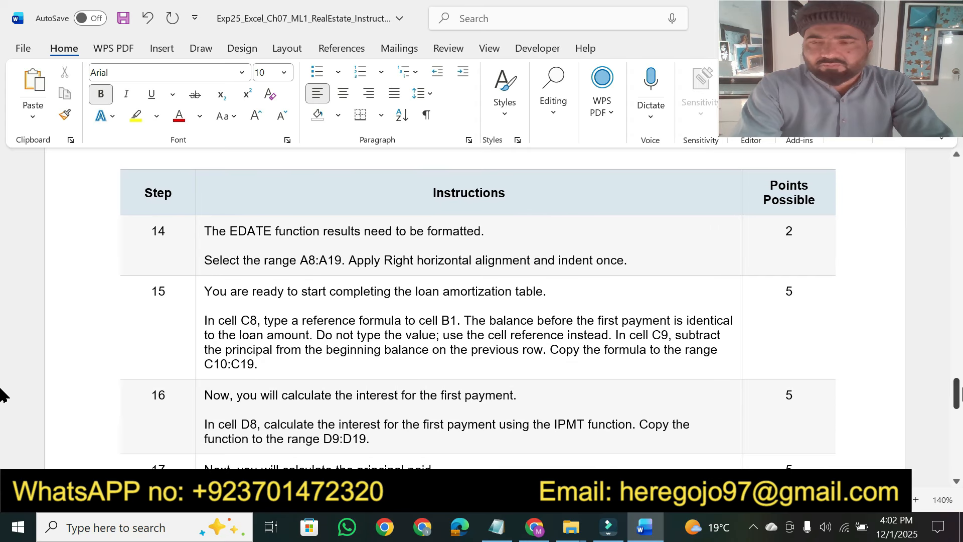
left_click_drag(957, 394, 958, 451)
left_click(133, 119)
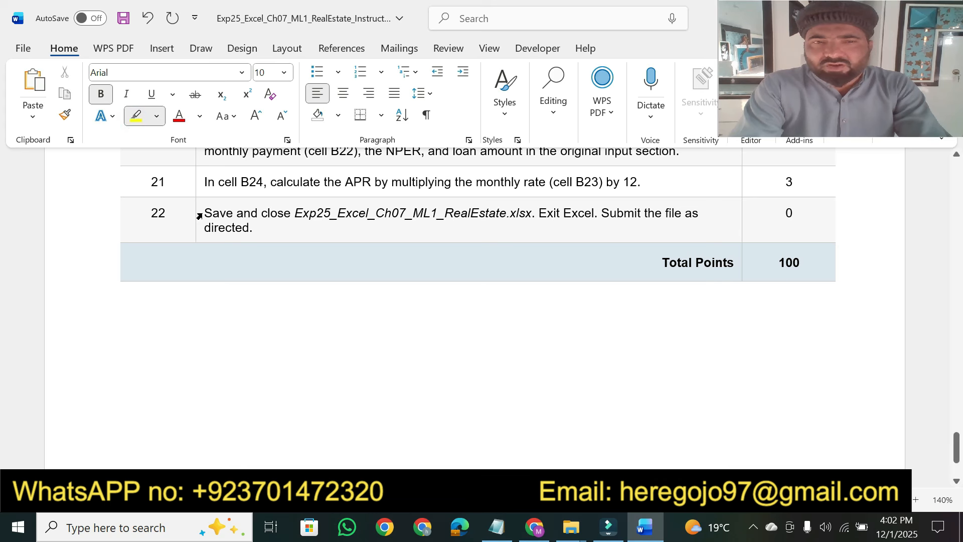
left_click_drag(205, 213, 642, 213)
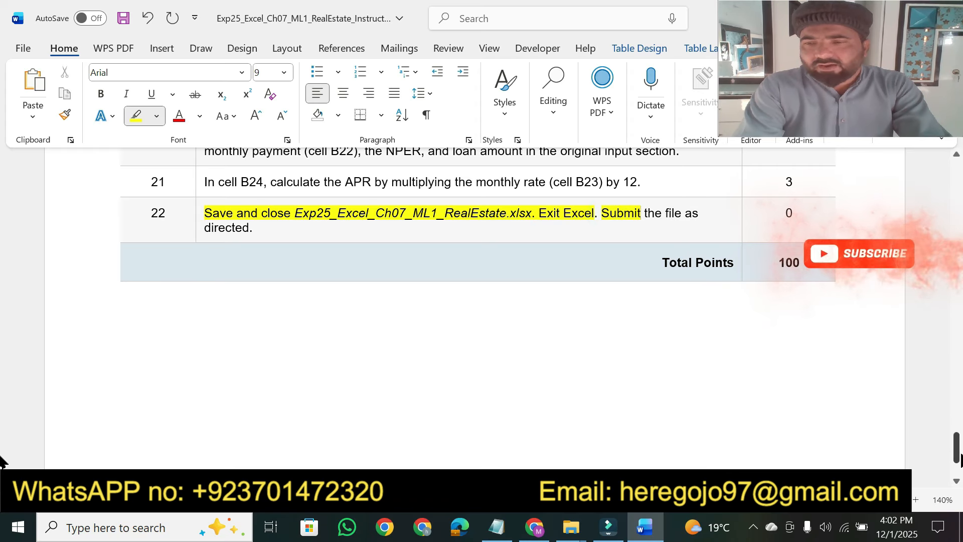
Step: Highlight the Project Description heading and the key phrases from "You are the office manager" through "(known as dual agents)" in yellow
left_click_drag(955, 450, 957, 193)
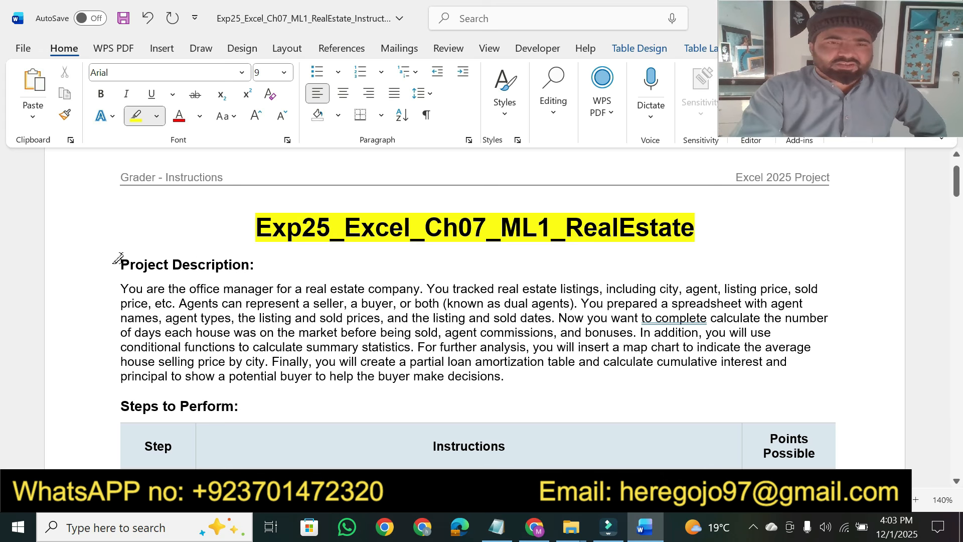
left_click_drag(121, 265, 255, 265)
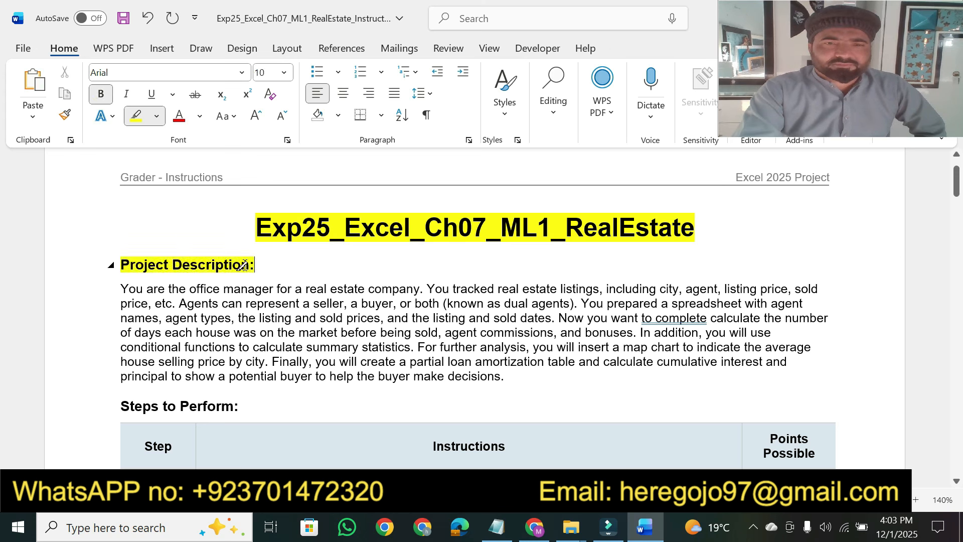
mouse_move(121, 288)
left_mouse_down()
mouse_move(451, 284)
mouse_move(422, 285)
left_mouse_up()
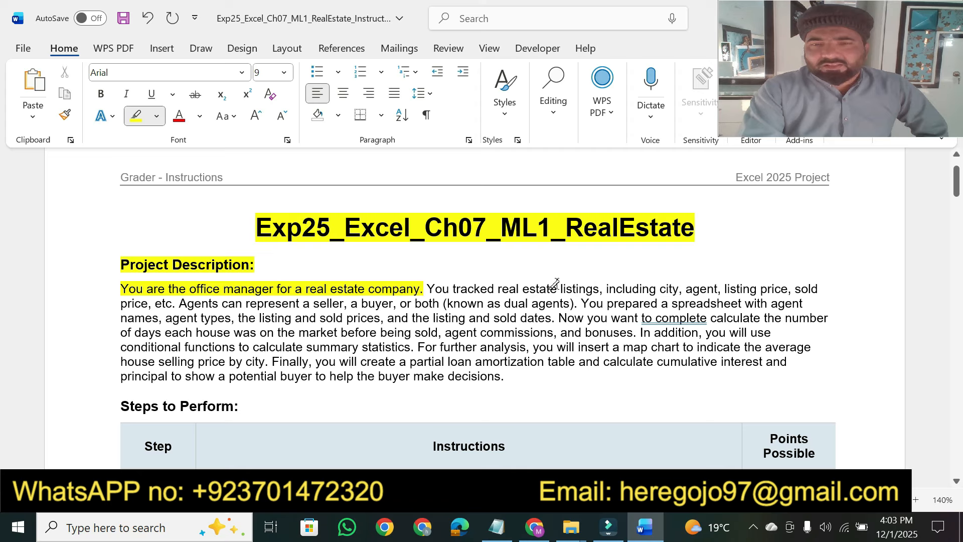
mouse_move(554, 284)
left_mouse_down()
mouse_move(812, 290)
mouse_move(171, 302)
left_mouse_up()
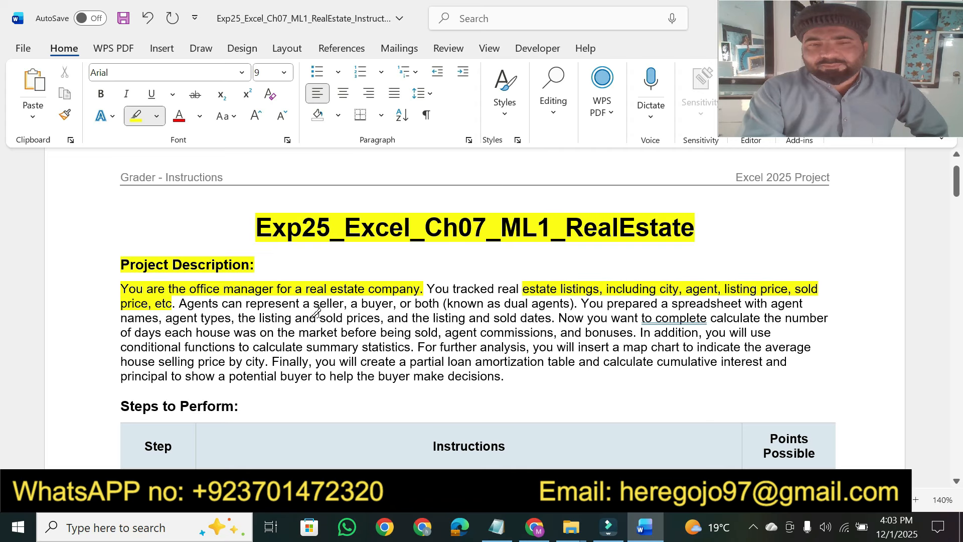
mouse_move(312, 304)
left_mouse_down()
mouse_move(409, 316)
mouse_move(437, 301)
mouse_move(602, 304)
mouse_move(573, 304)
left_mouse_up()
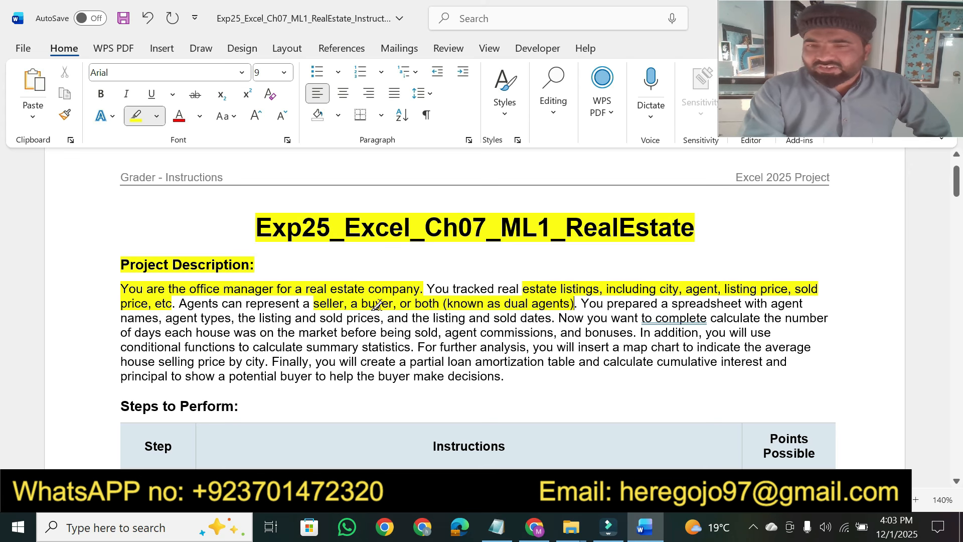
Step: Highlight the description's phrases on agent types, listing and sold prices and dates, time on market, commissions, bonuses and summary statistics
left_click_drag(166, 317, 357, 316)
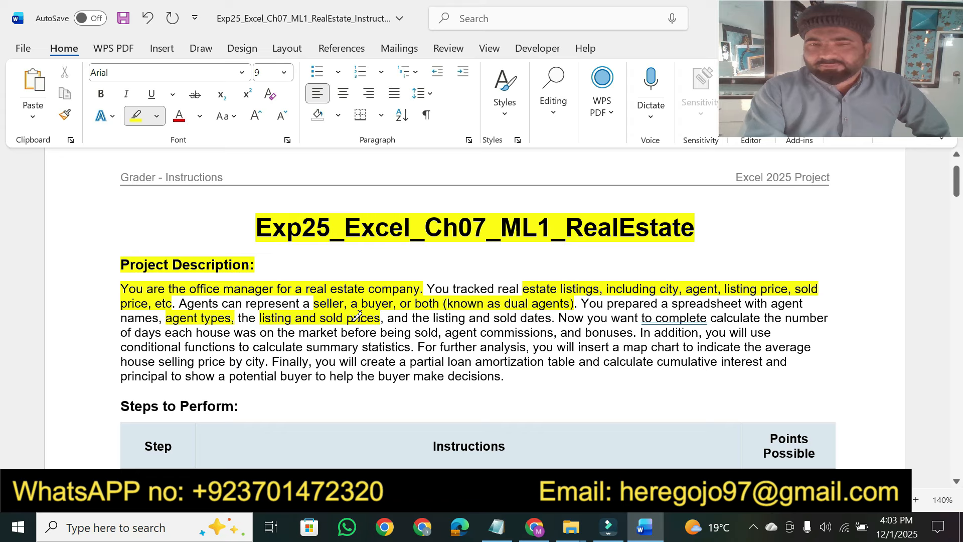
left_click_drag(434, 316, 551, 316)
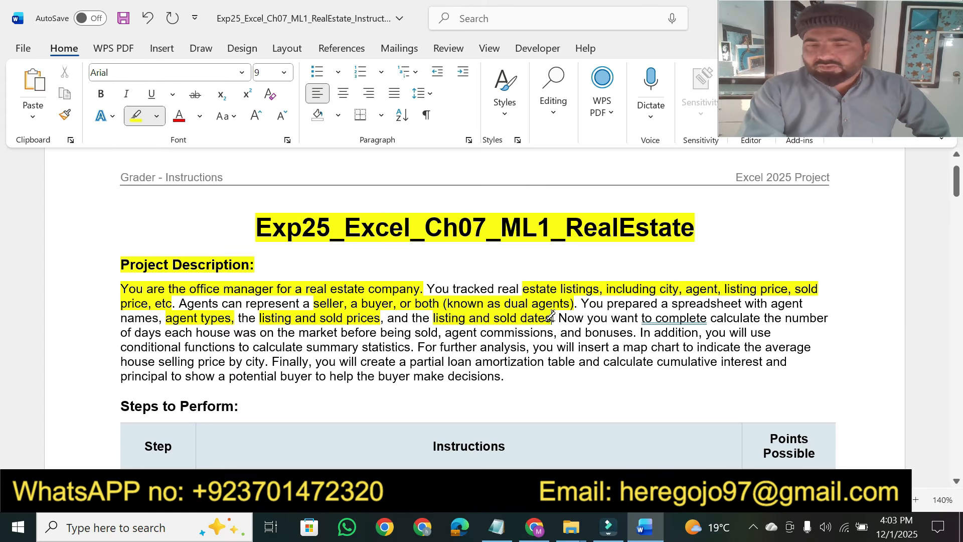
left_click_drag(632, 319, 683, 316)
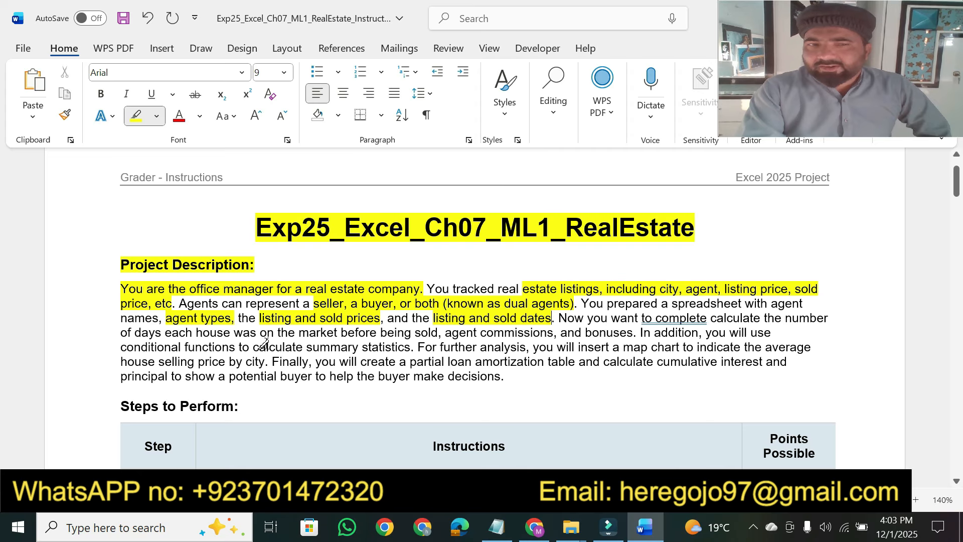
left_click_drag(193, 333, 636, 331)
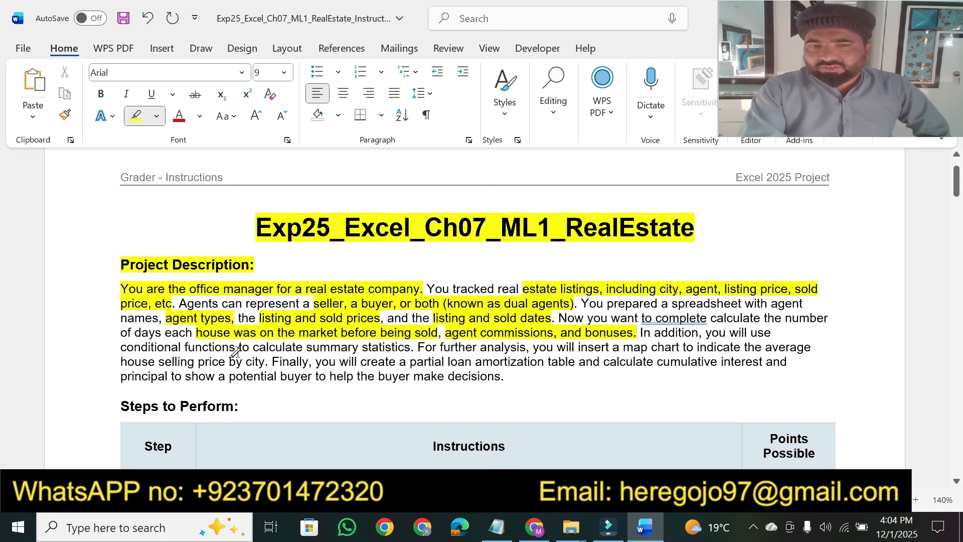
mouse_move(252, 348)
left_mouse_down()
mouse_move(441, 346)
mouse_move(411, 345)
left_mouse_up()
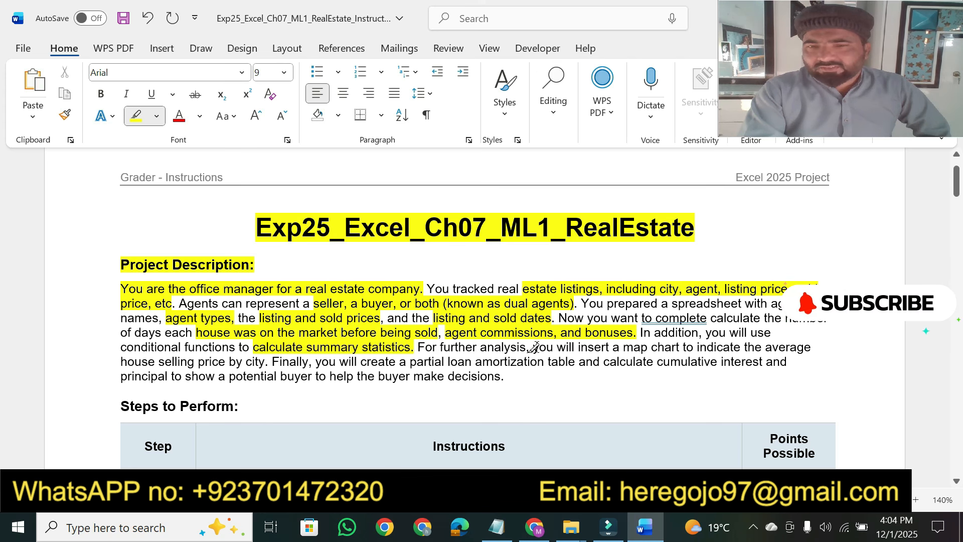
Step: Highlight the description's phrases on the map chart, selling price by city, partial loan amortization table and potential buyer's decisions
mouse_move(575, 349)
left_mouse_down()
mouse_move(658, 362)
mouse_move(685, 347)
mouse_move(808, 342)
left_mouse_up()
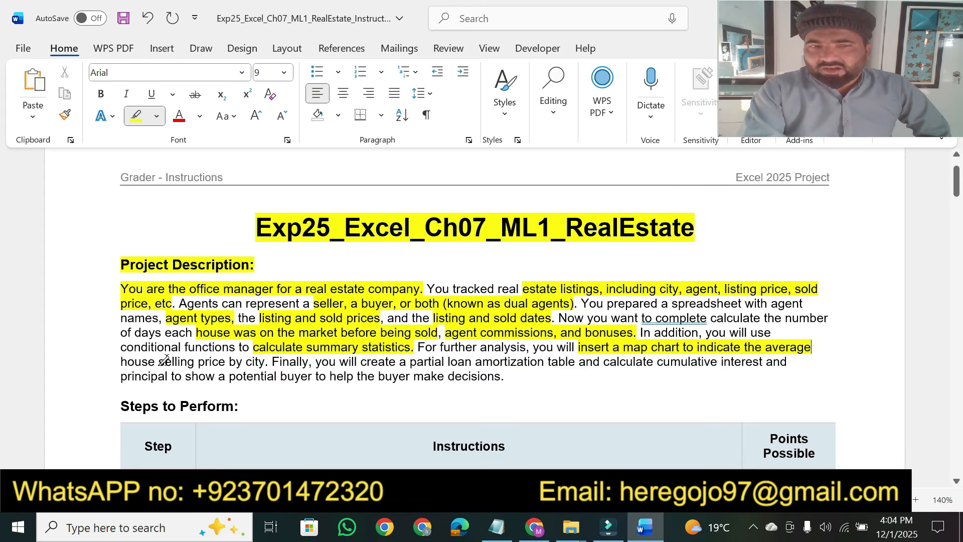
left_click_drag(157, 360, 253, 361)
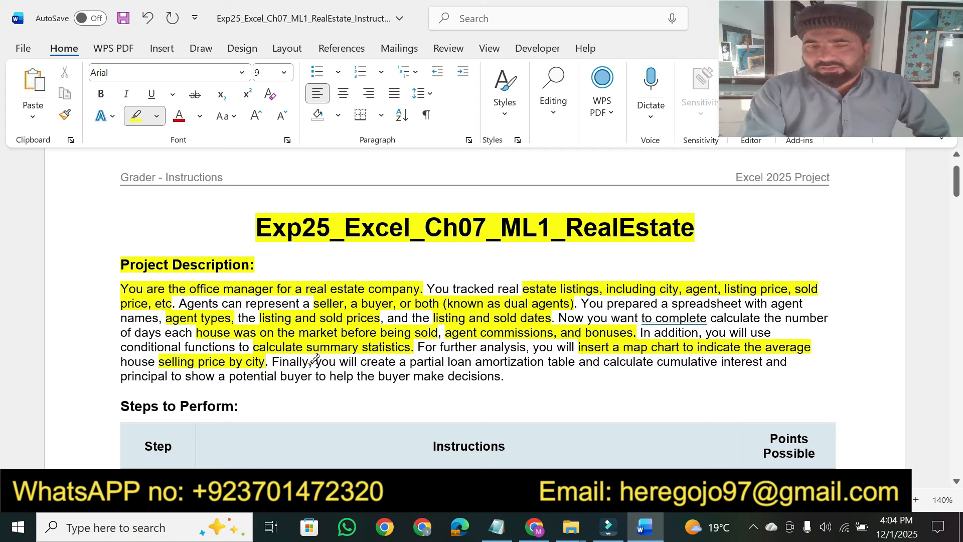
left_click_drag(359, 359, 787, 361)
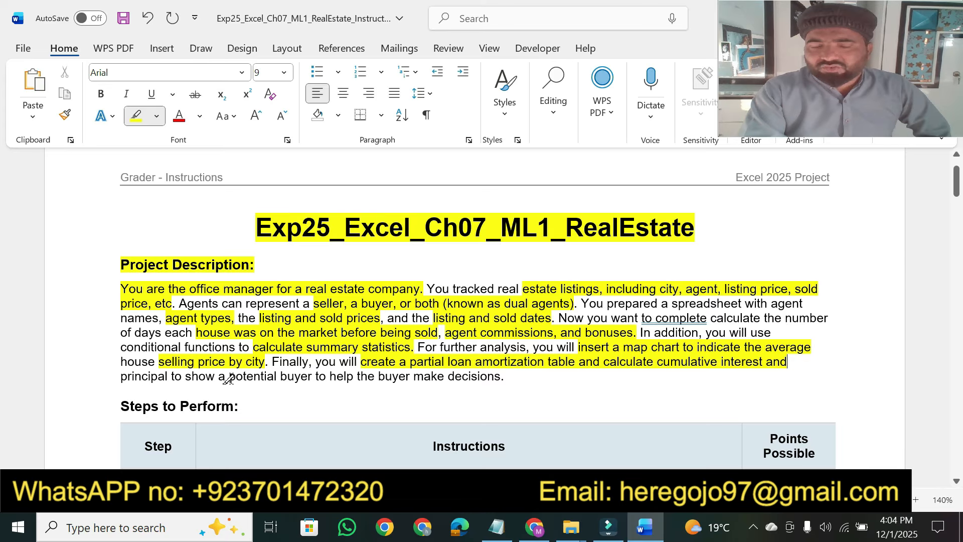
left_click_drag(229, 377, 491, 374)
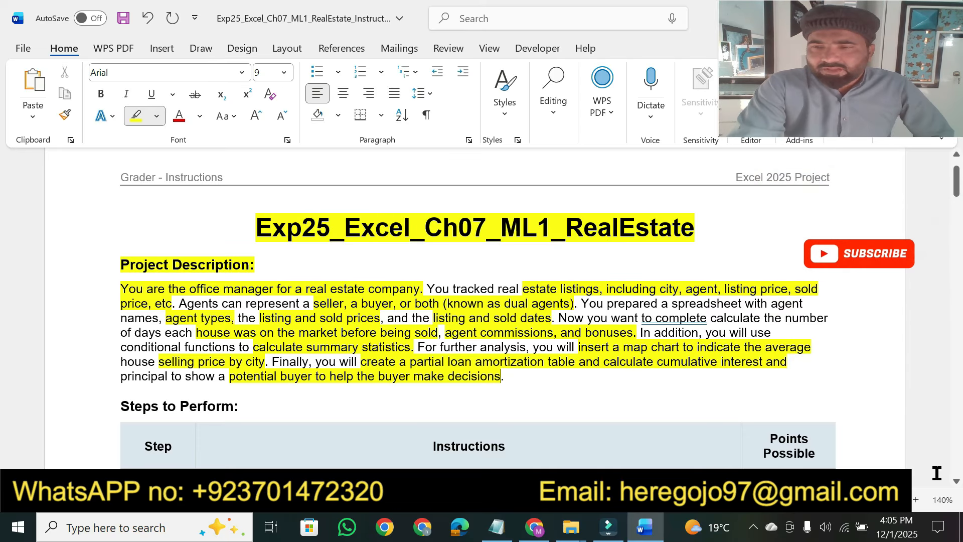
Step: Highlight the Steps to Perform heading, the Instructions column header, and step 1's text from "Start Excel" through the workbook file name
scroll(956, 481, "down", 2)
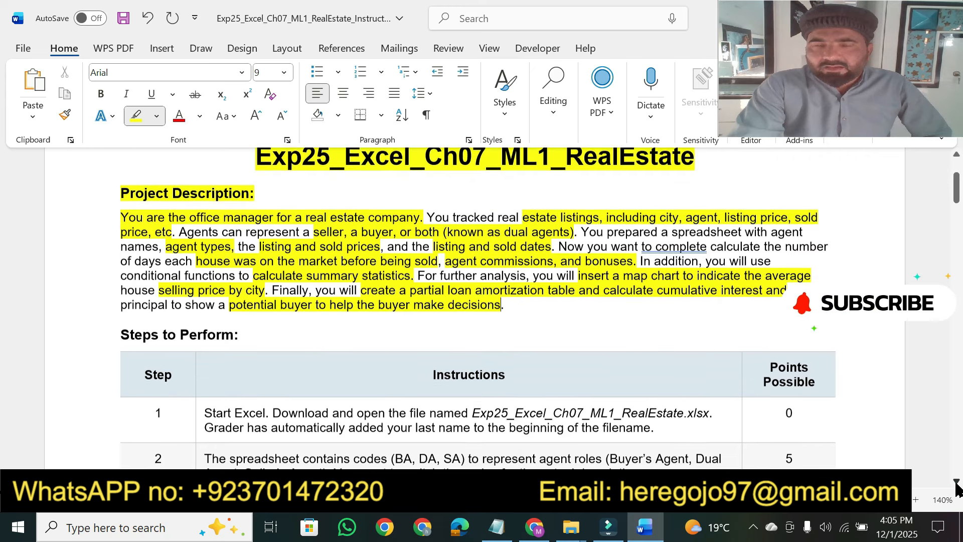
scroll(956, 485, "down", 3)
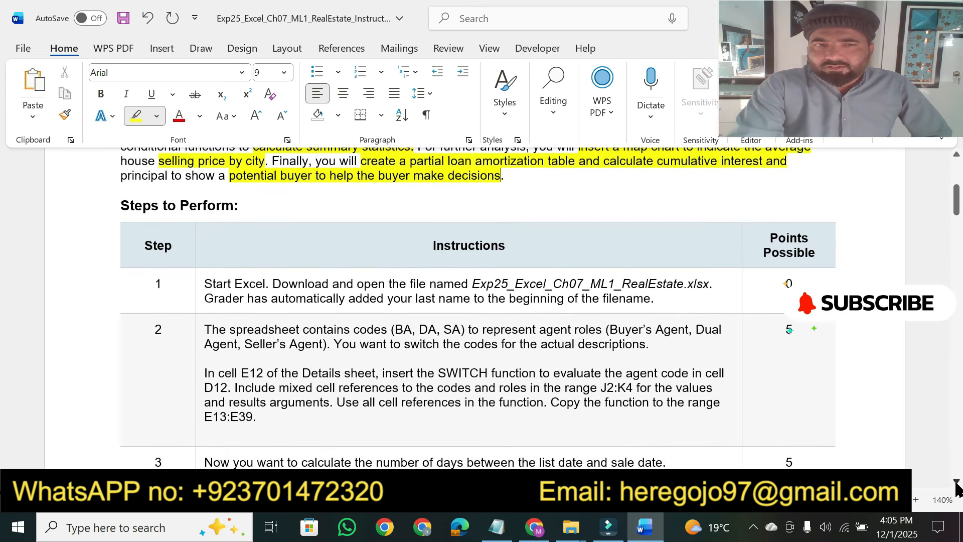
scroll(956, 485, "down", 2)
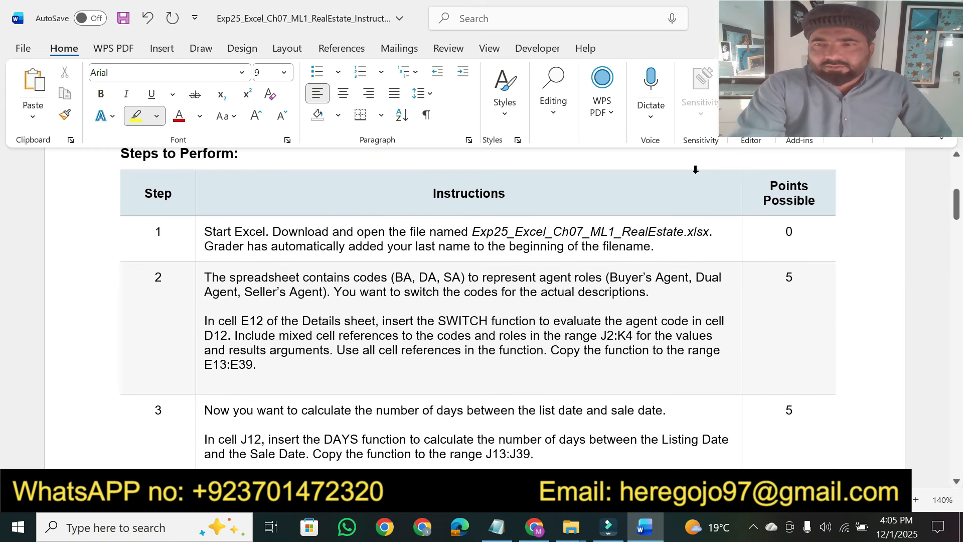
left_click(956, 155)
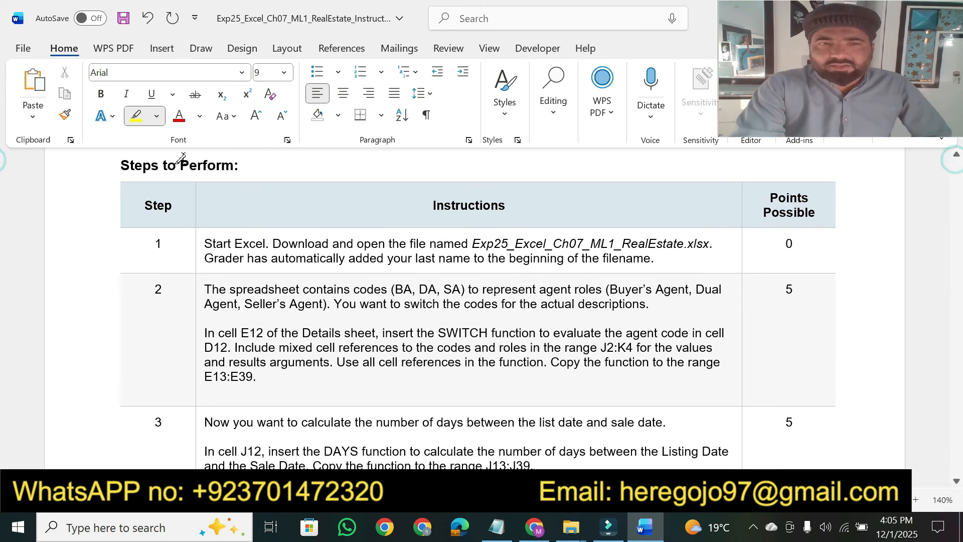
left_click_drag(115, 165, 240, 161)
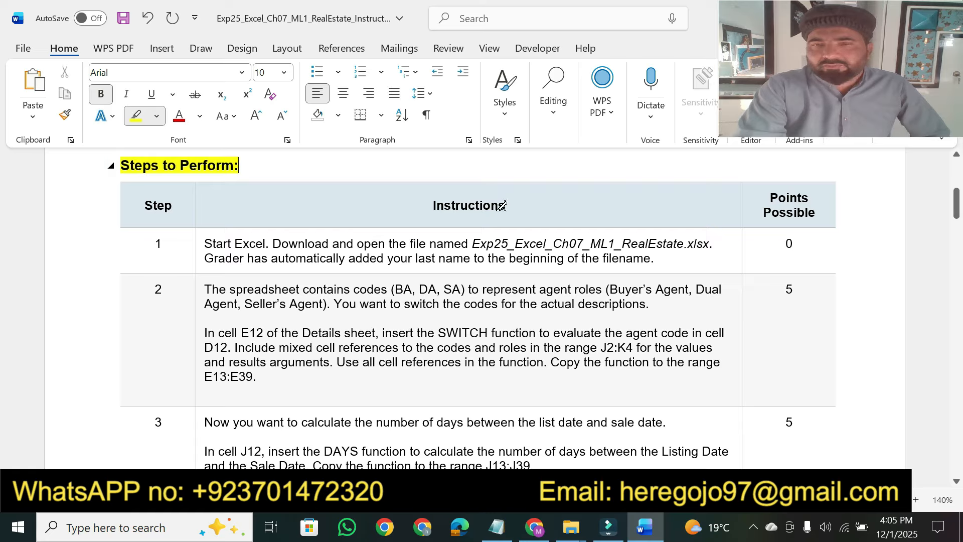
left_click_drag(503, 205, 420, 211)
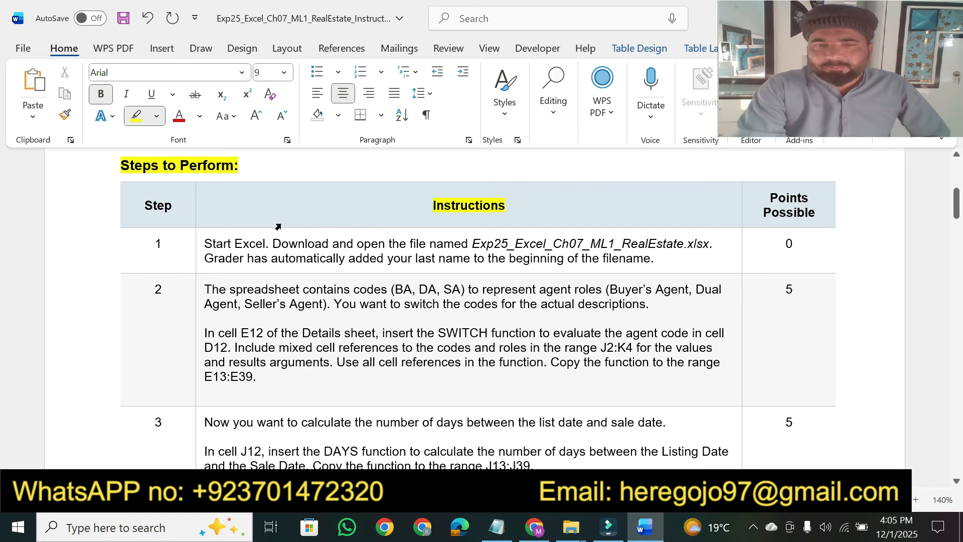
left_click_drag(203, 243, 710, 243)
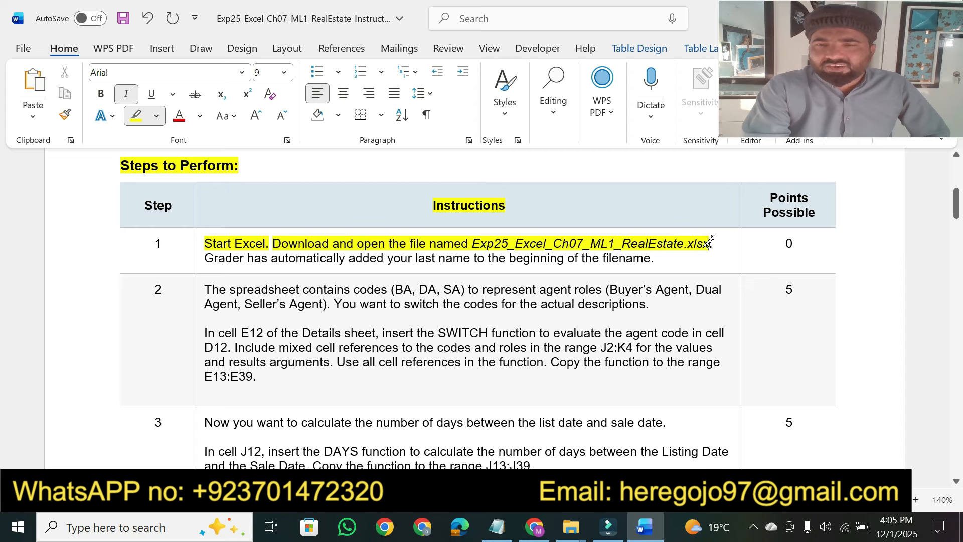
Step: Highlight step 1's sentence about Grader adding the last name, and open the Exp25_Excel_Ch07_ML1_RealEstate workbook in Excel
mouse_move(211, 257)
left_mouse_down()
mouse_move(394, 264)
mouse_move(542, 249)
mouse_move(659, 261)
left_mouse_up()
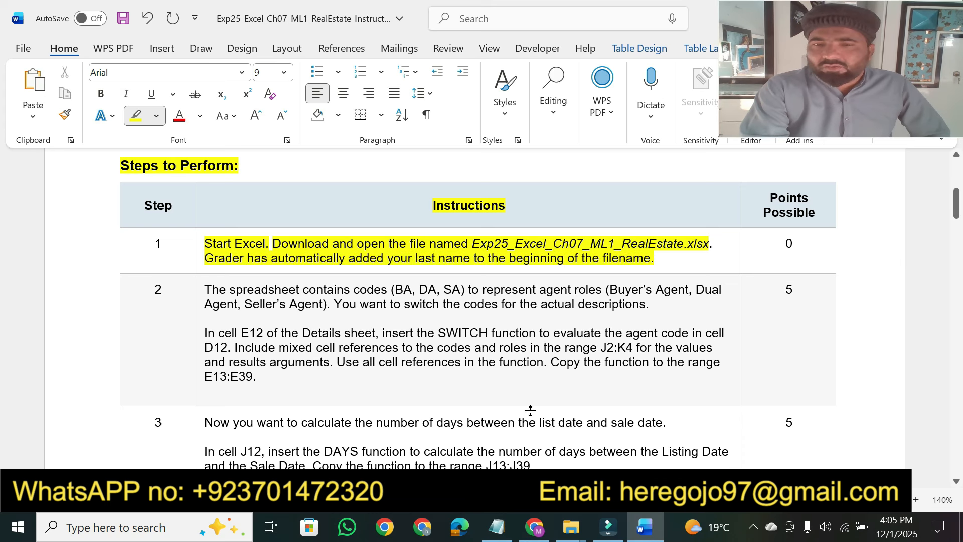
mouse_move(569, 528)
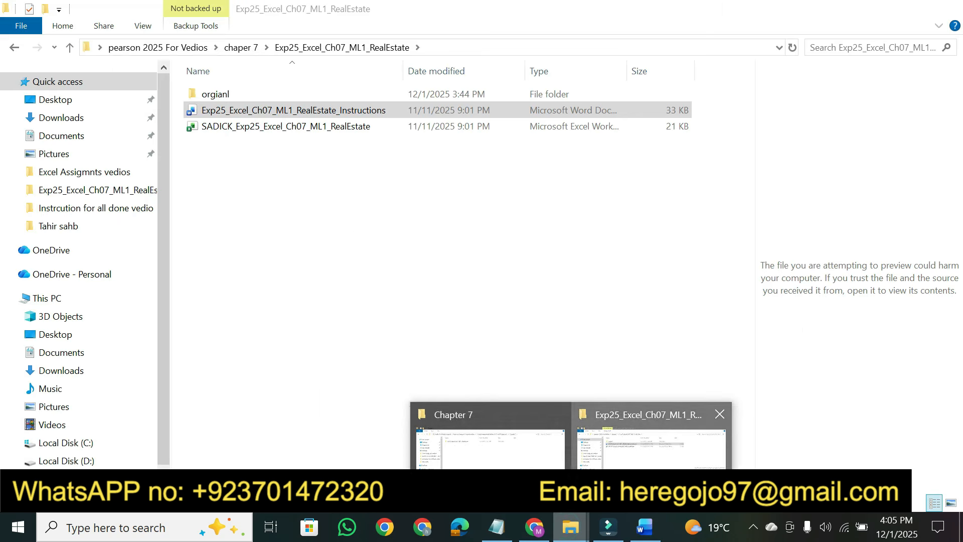
left_click(652, 434)
left_click(276, 130)
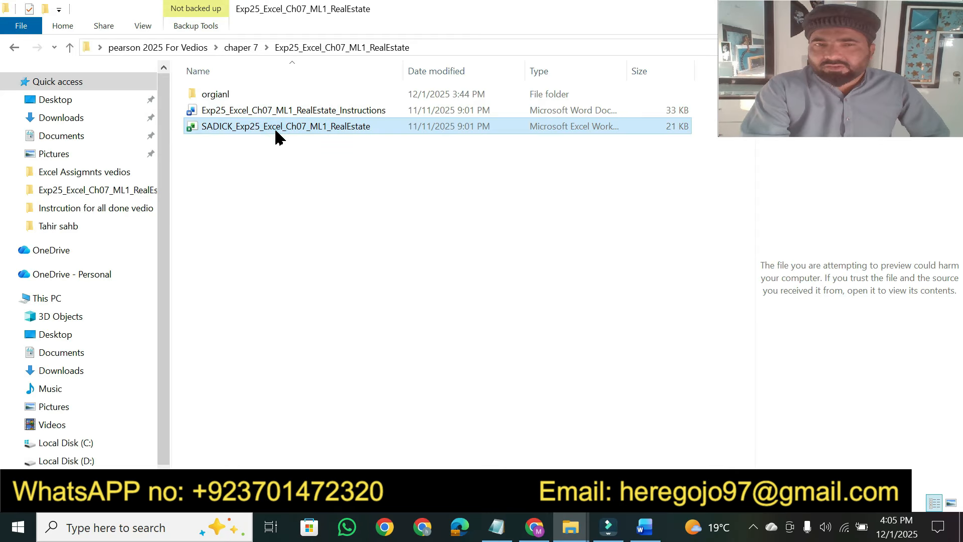
double_click(276, 131)
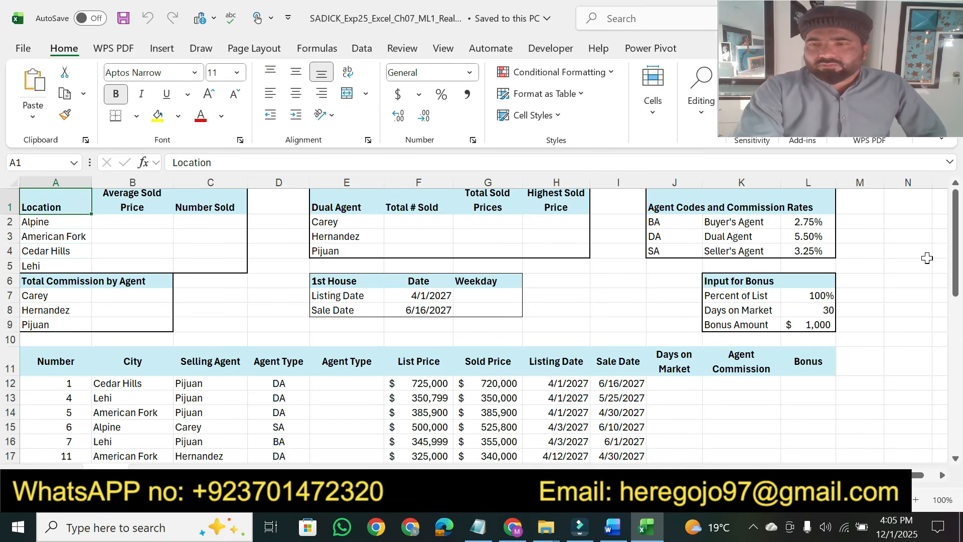
Step: Switch to the Word instructions and highlight step 2's opening phrases on the BA, DA, SA codes, agent roles and actual descriptions
left_click(611, 528)
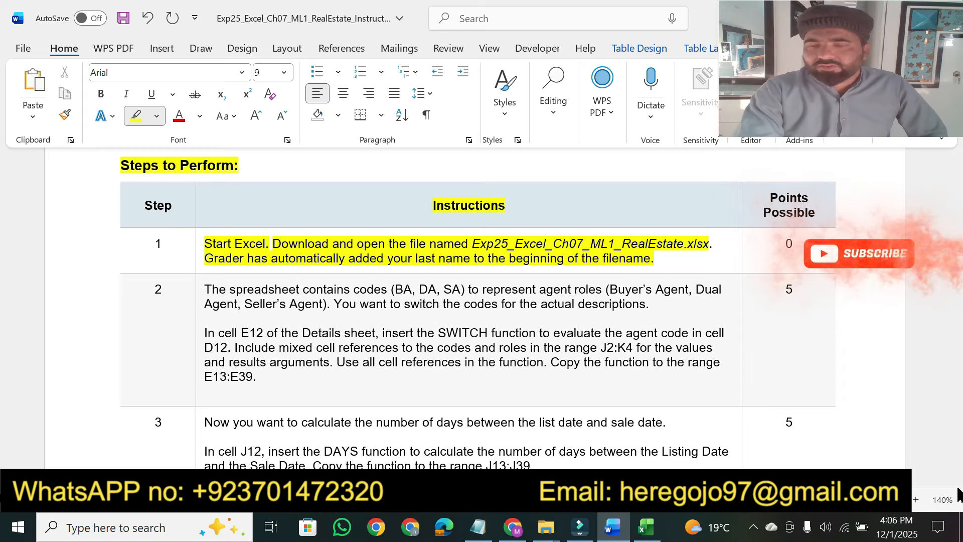
scroll(957, 487, "down", 3)
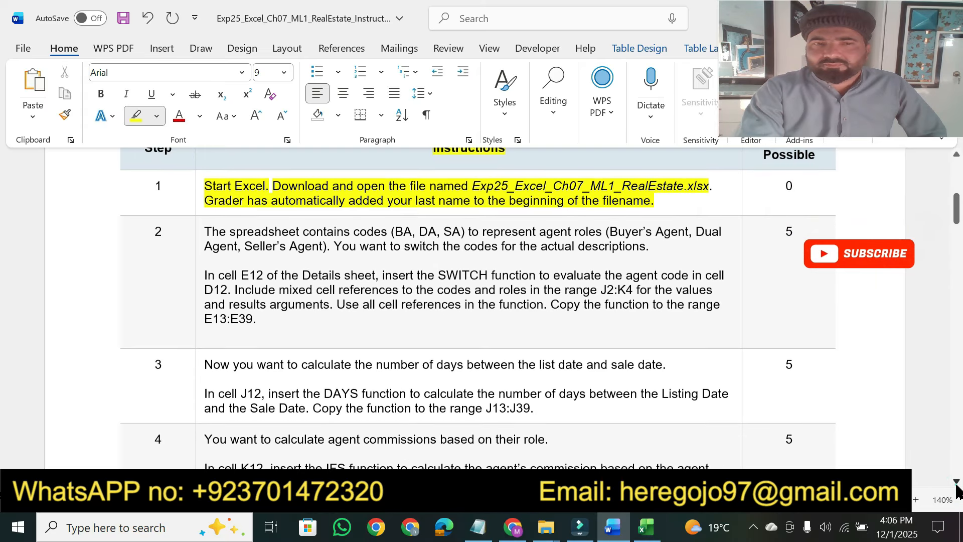
scroll(957, 483, "down", 3)
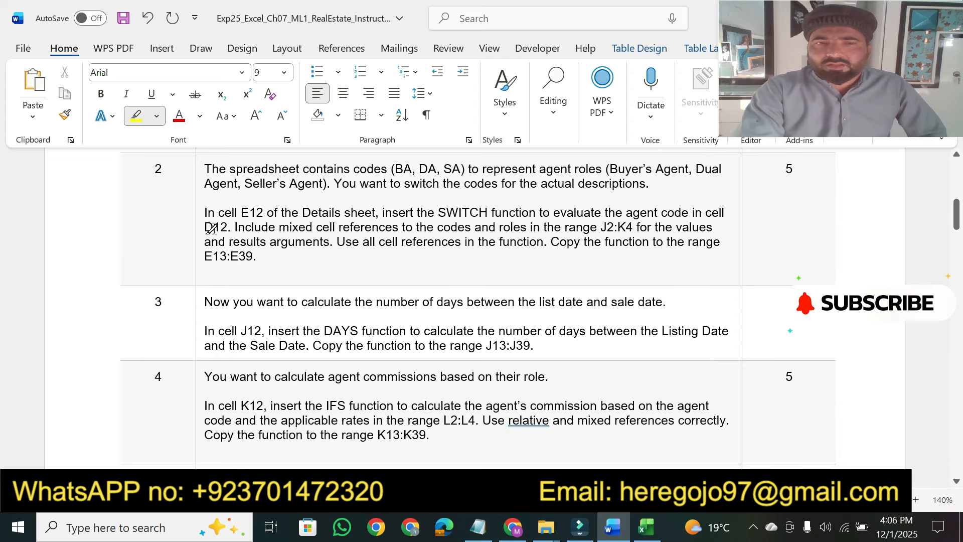
left_click_drag(203, 169, 453, 166)
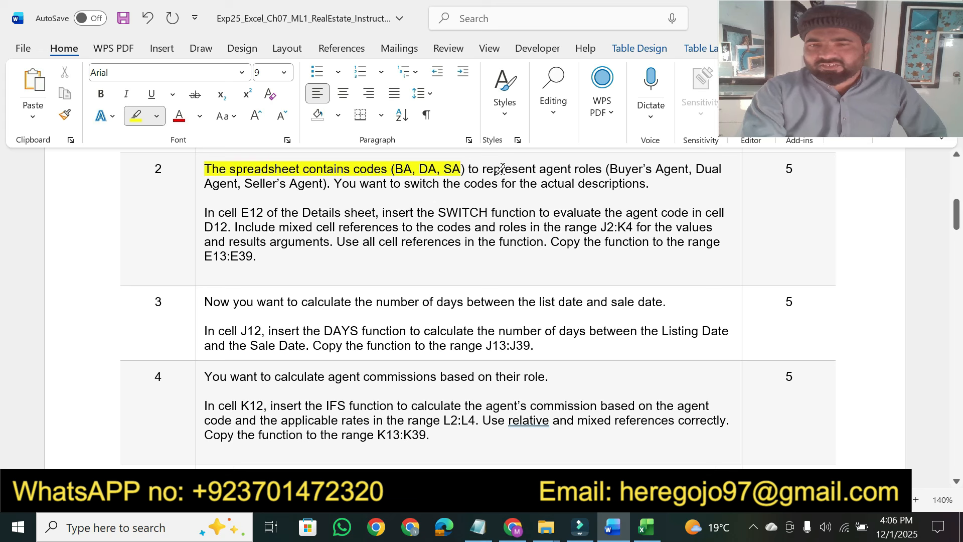
mouse_move(542, 169)
left_mouse_down()
mouse_move(688, 169)
mouse_move(234, 188)
mouse_move(323, 183)
left_mouse_up()
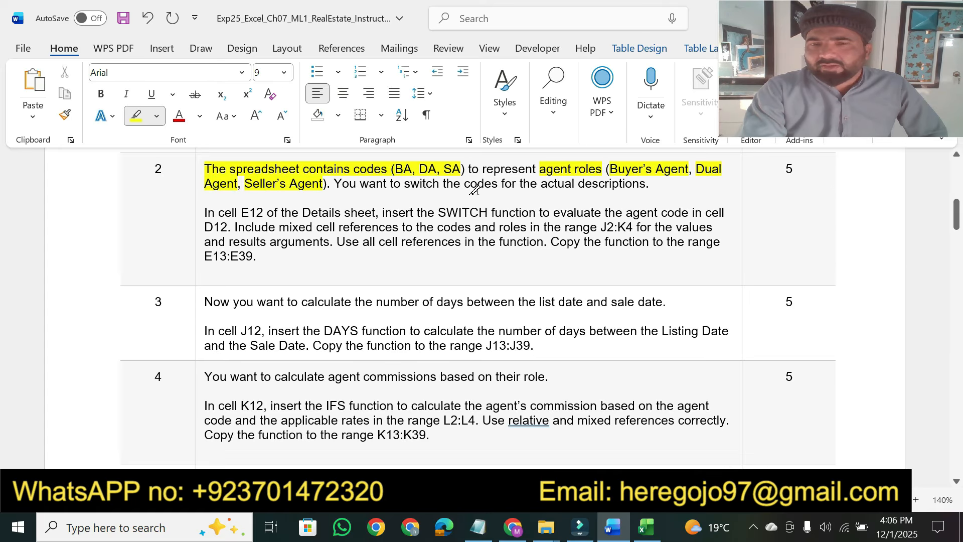
left_click_drag(463, 183, 609, 179)
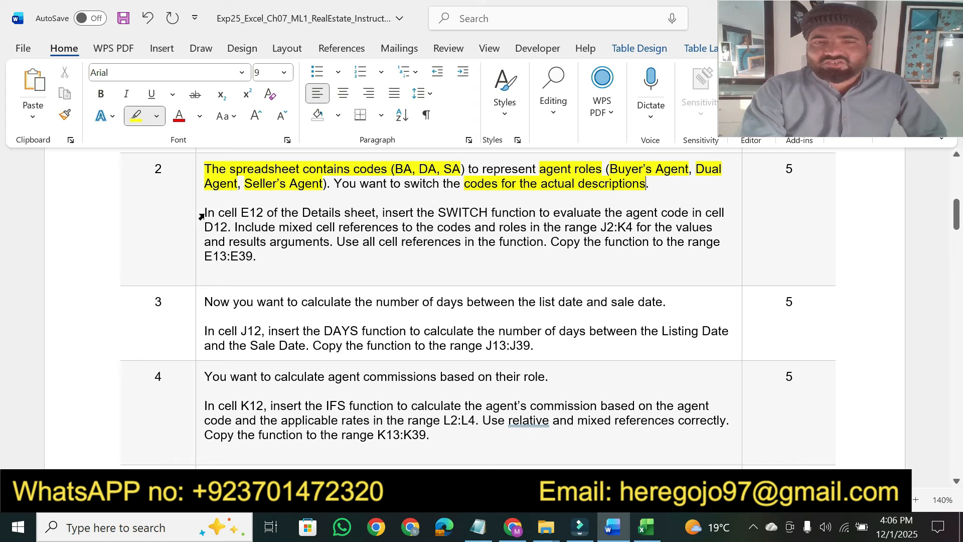
Step: Highlight step 2's phrases on cell E12, the Details sheet, the SWITCH function, the agent code and D12, selecting E12 in the Excel workbook
left_click_drag(201, 210, 266, 210)
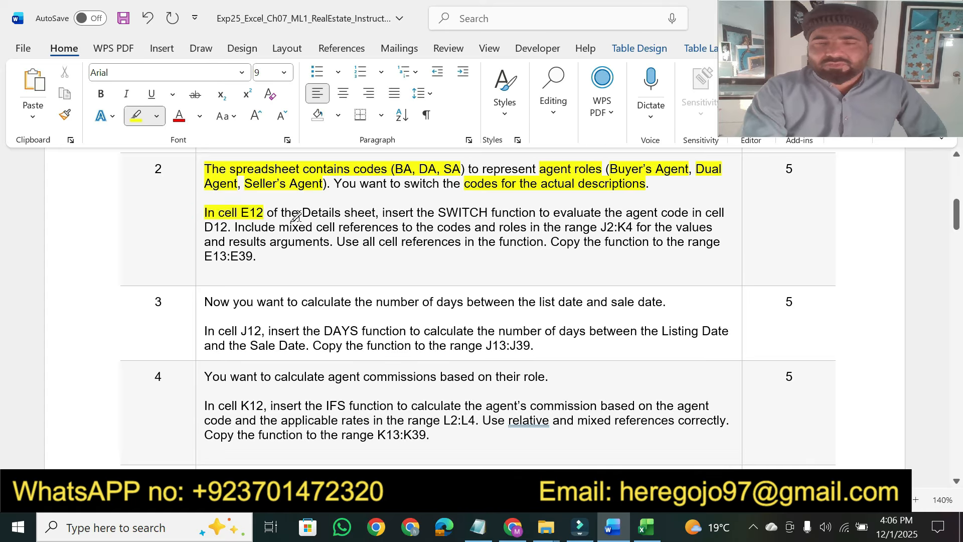
left_click_drag(292, 214, 376, 213)
left_click(646, 527)
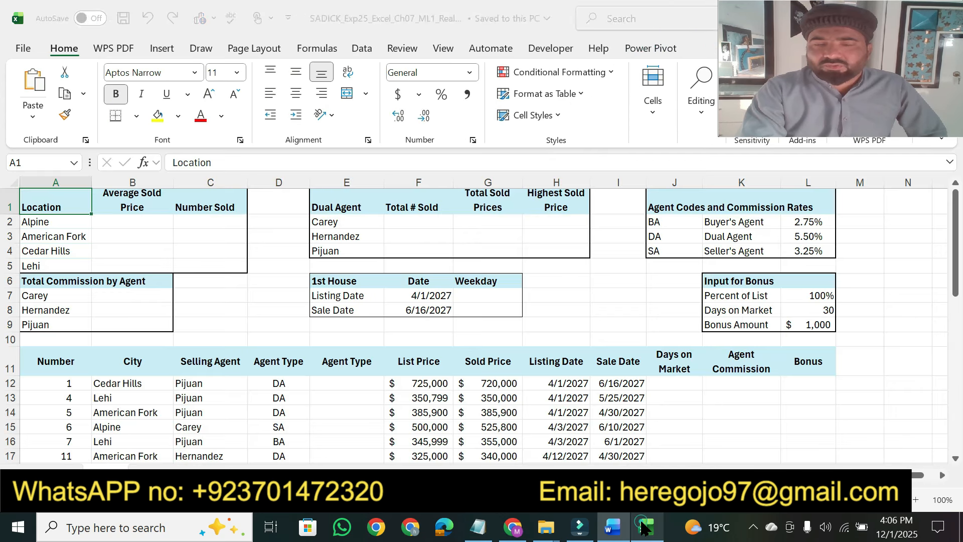
left_click(327, 388)
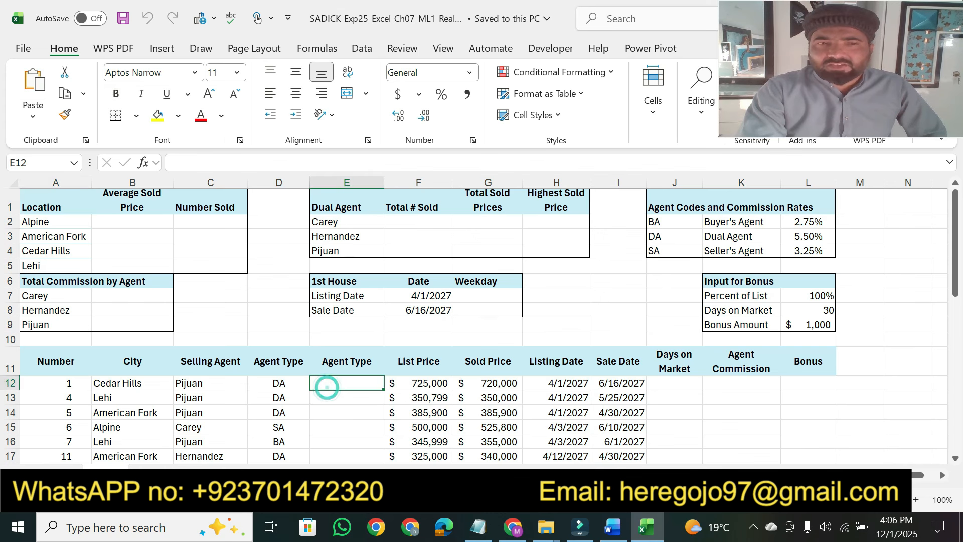
left_click(613, 527)
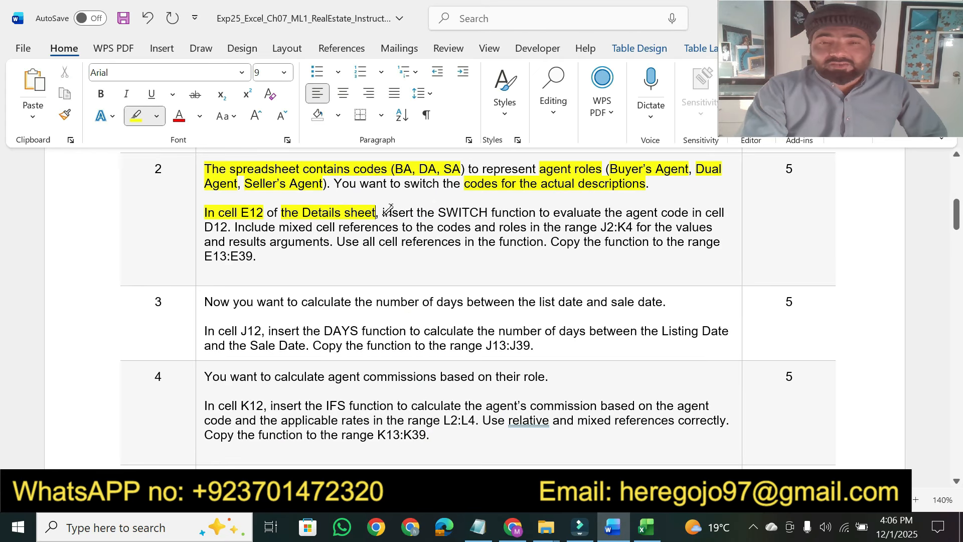
left_click_drag(384, 211, 689, 212)
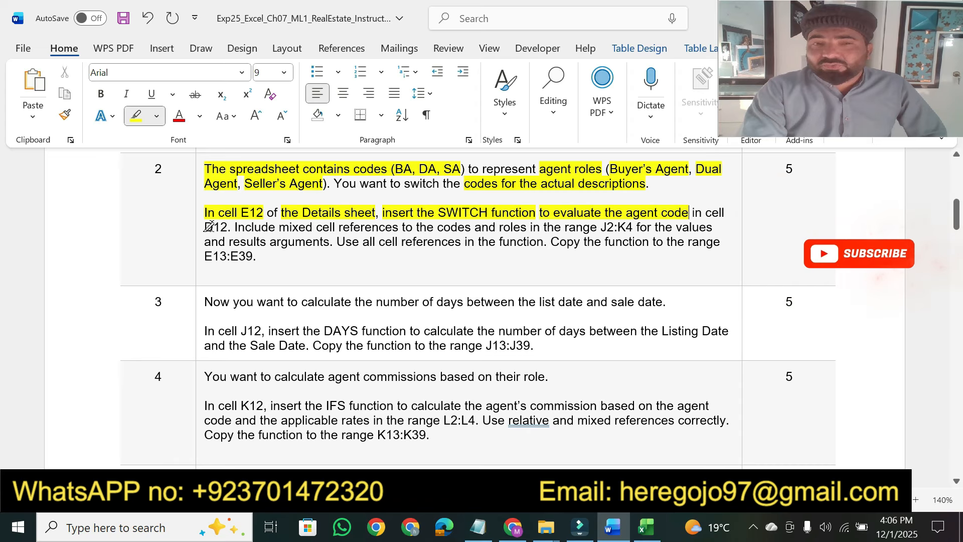
left_click_drag(202, 227, 230, 227)
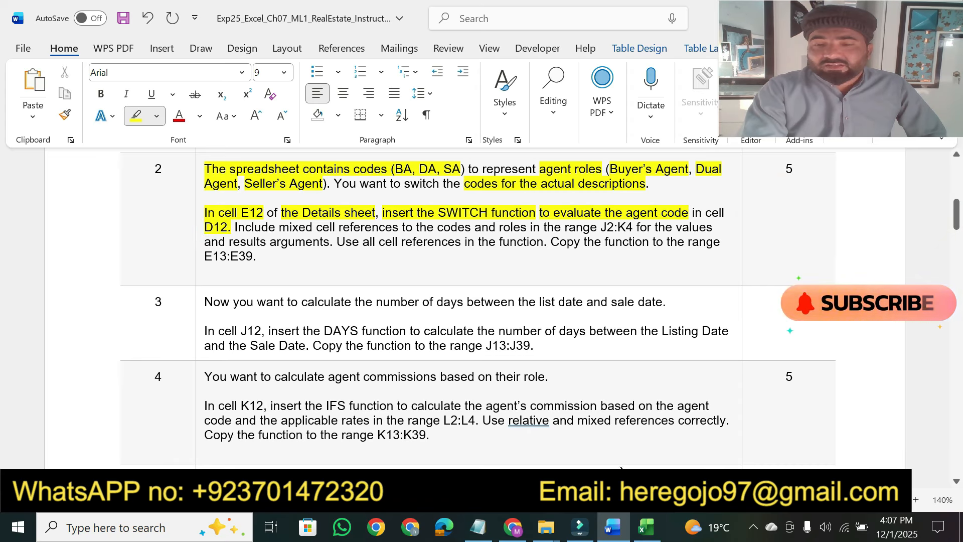
Step: In the Excel workbook, start a SWITCH function in cell E12 with D12 as its expression
left_click(645, 528)
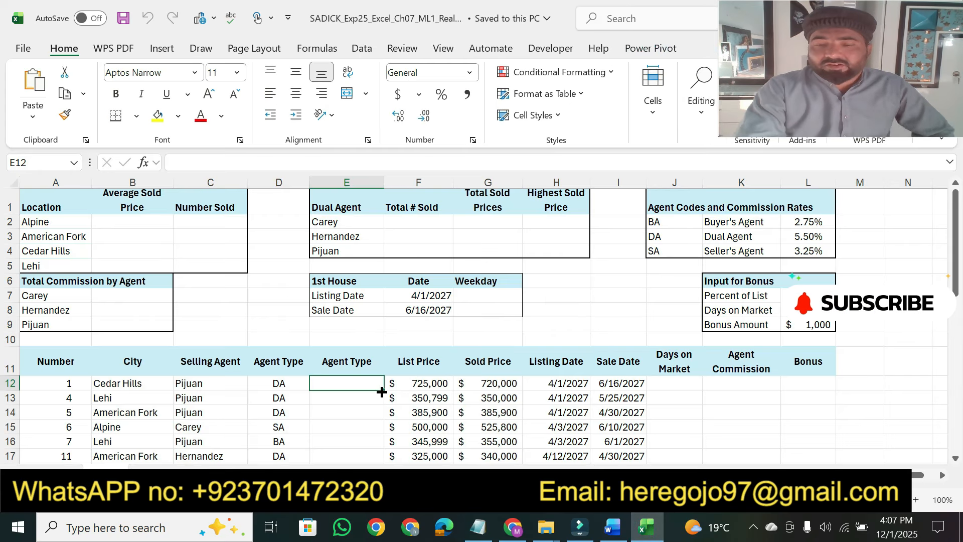
type("=s")
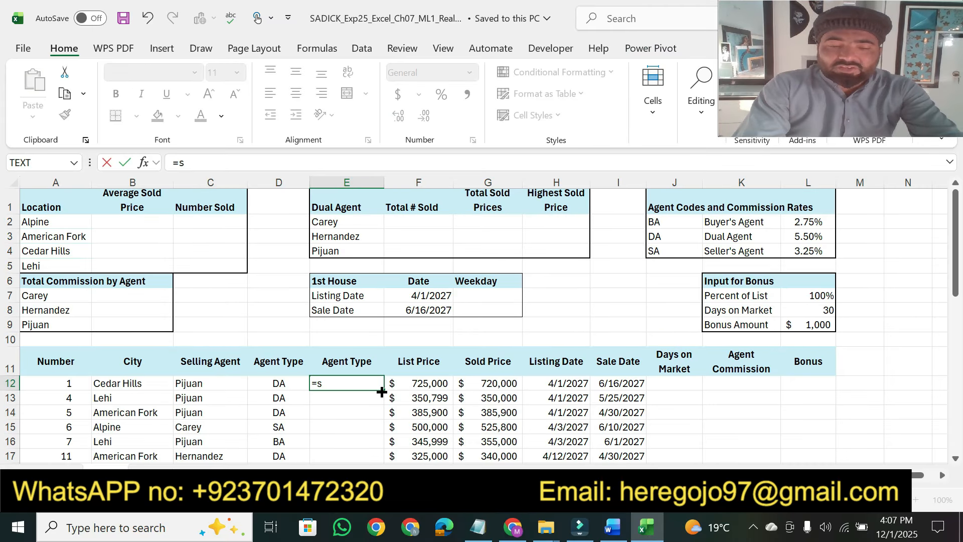
type("wu")
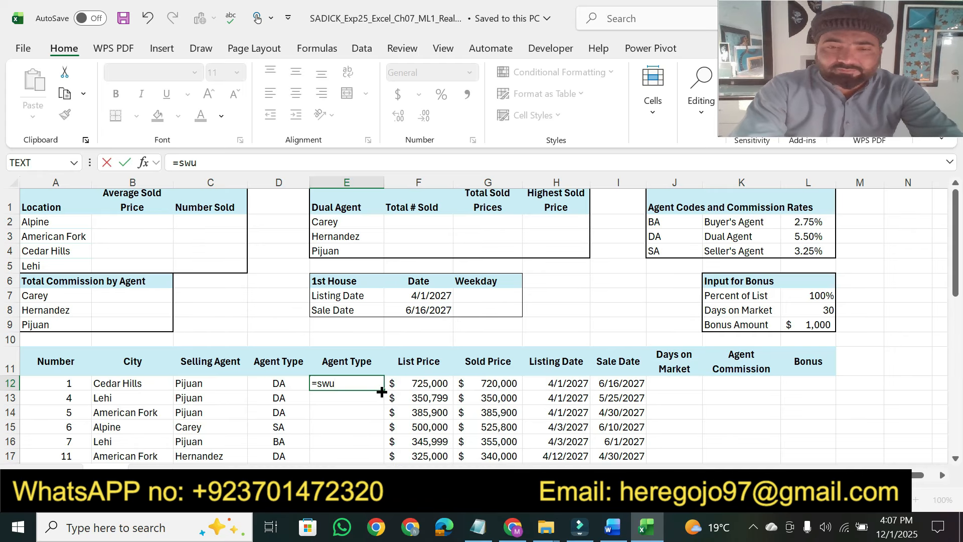
key("Tab")
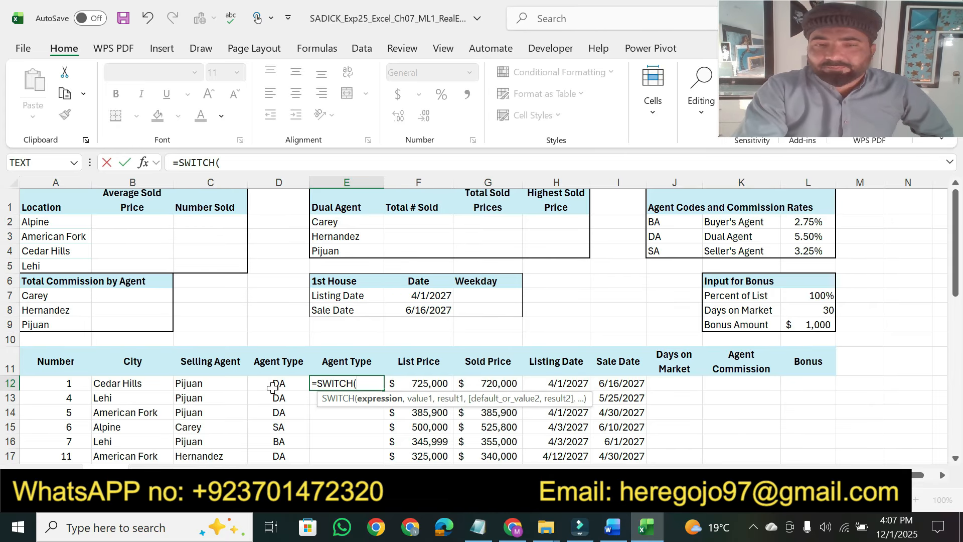
left_click(272, 386)
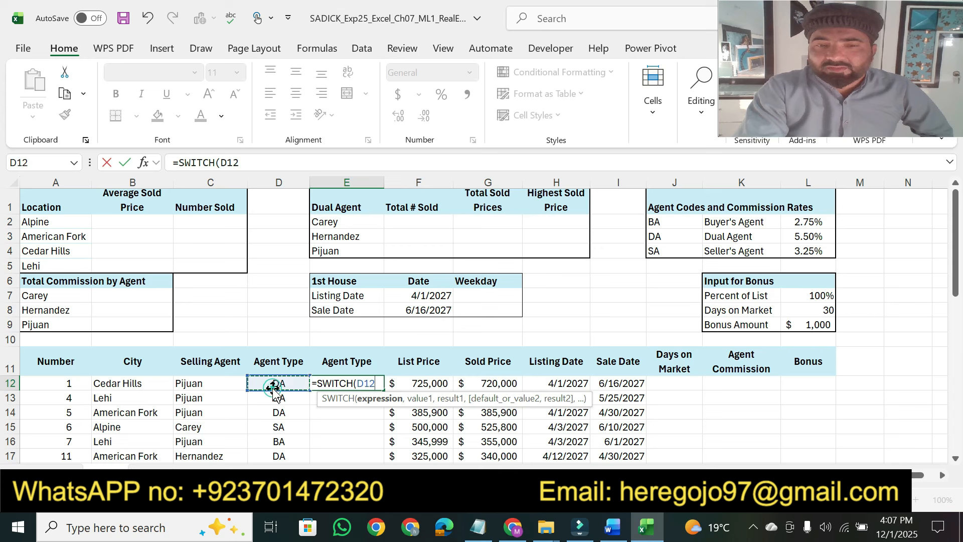
Step: In the Word instructions, highlight step 2's phrases on mixed references to J2:K4, using all cell references, and the range E13:E39
left_click(615, 527)
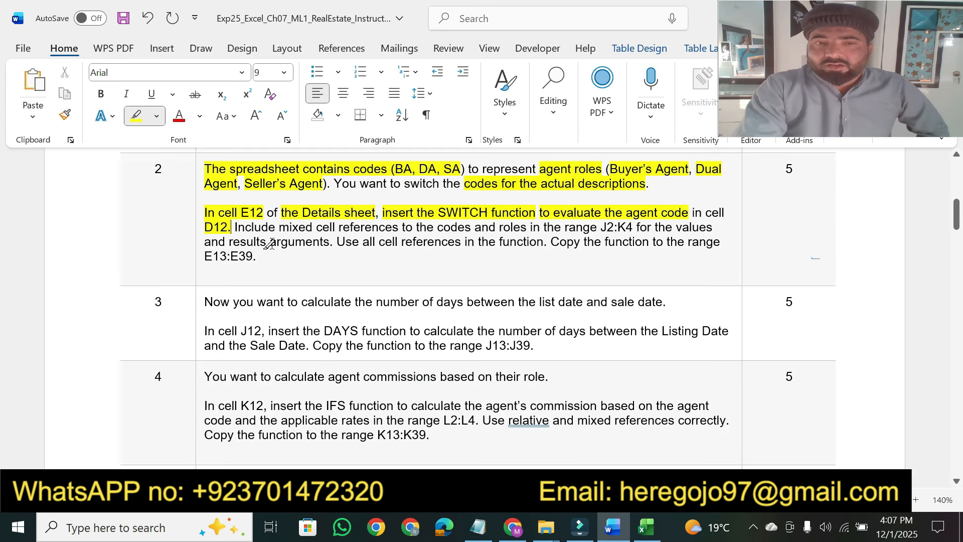
left_click_drag(280, 227, 681, 227)
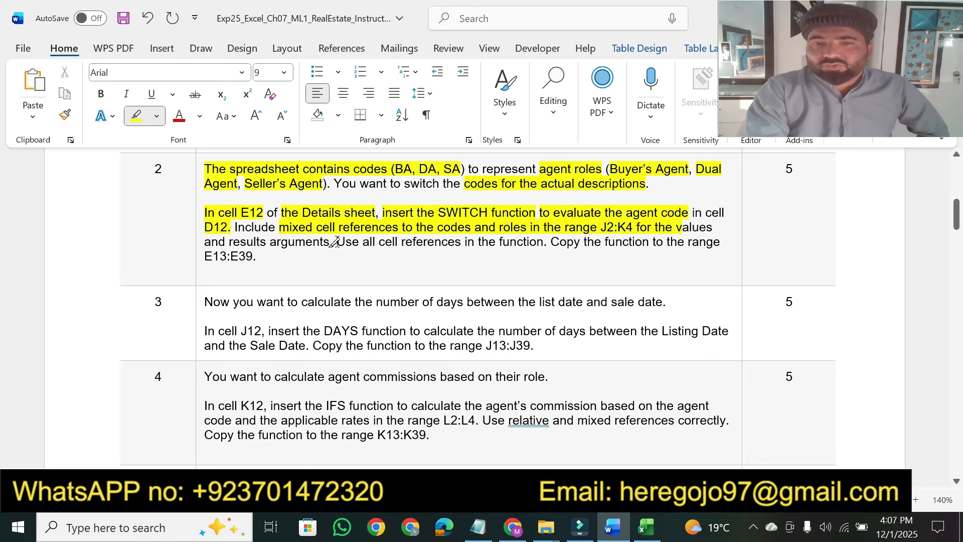
mouse_move(335, 242)
left_mouse_down()
mouse_move(542, 243)
mouse_move(521, 239)
left_mouse_up()
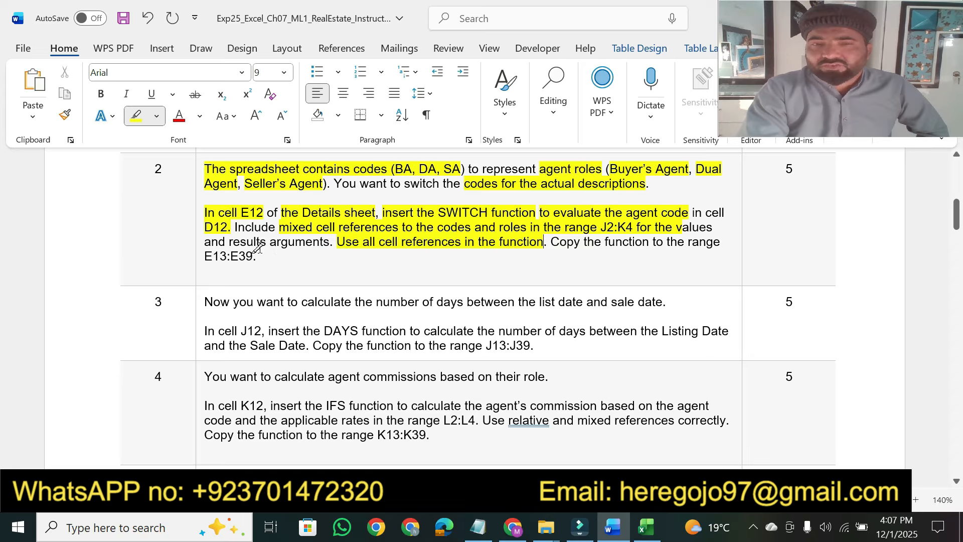
left_click_drag(206, 254, 257, 255)
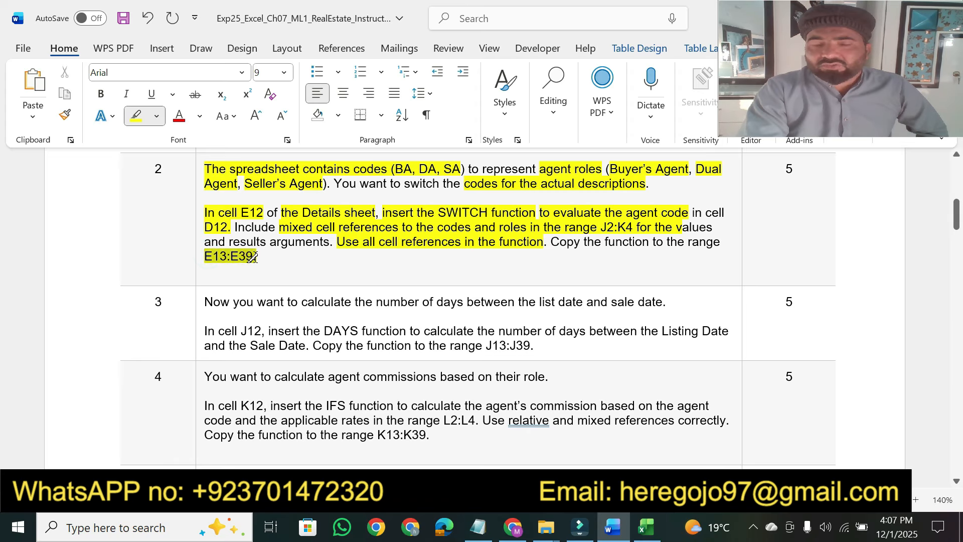
Step: Back in Excel, add J2 and K2 as the SWITCH function's first value and result, made absolute as $J$2 and $K$2
left_click(645, 526)
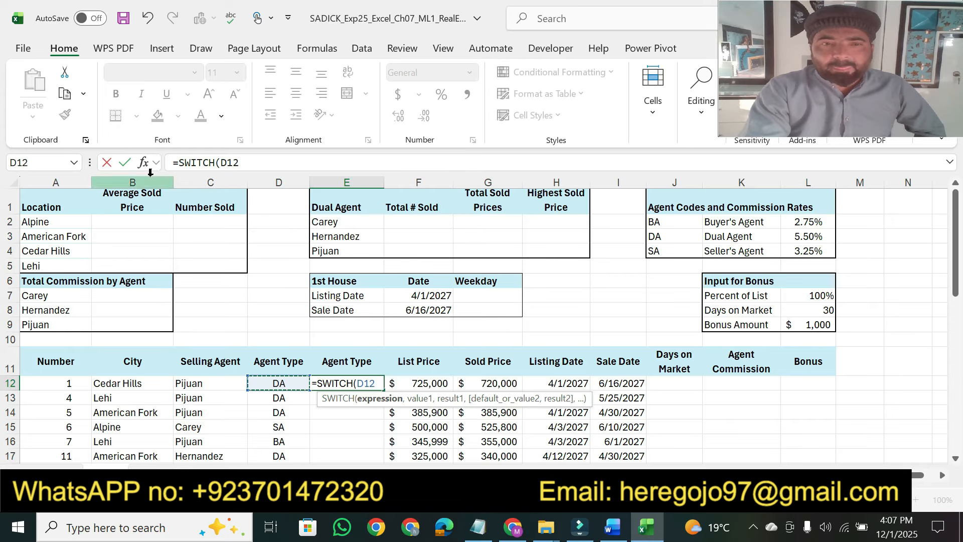
type(",")
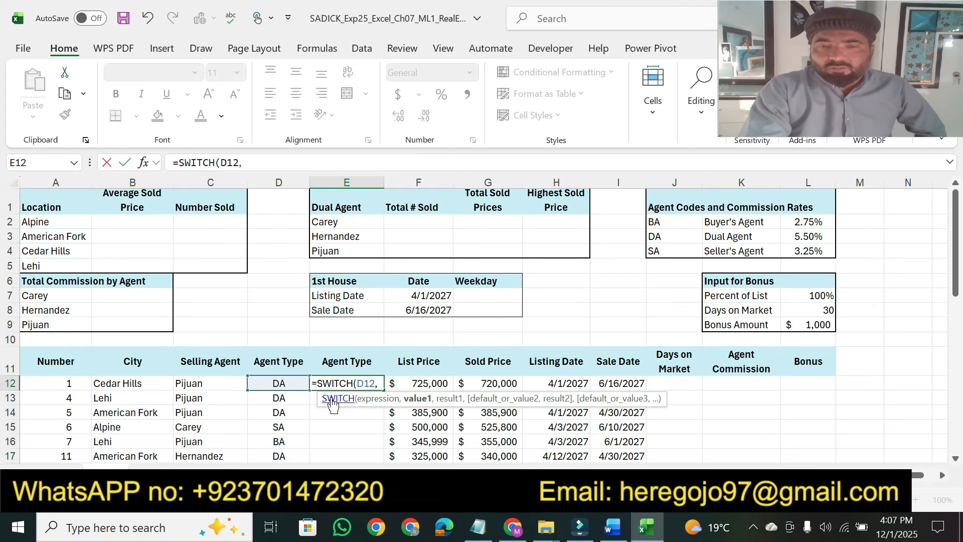
left_click(658, 221)
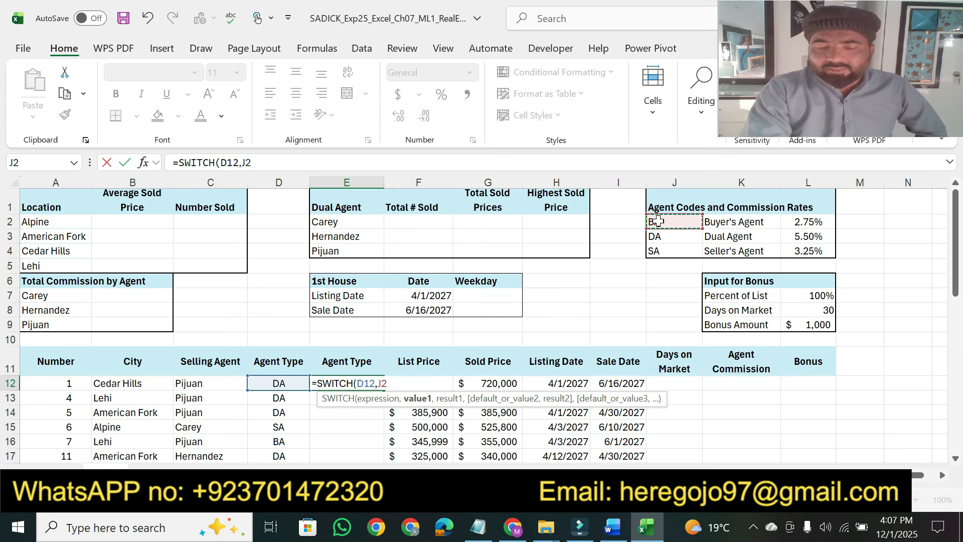
type(",")
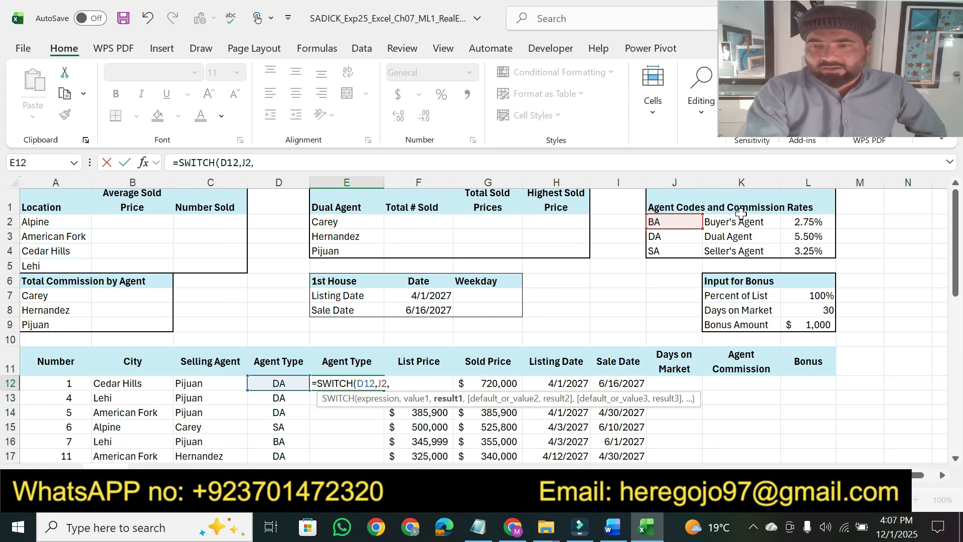
left_click(728, 221)
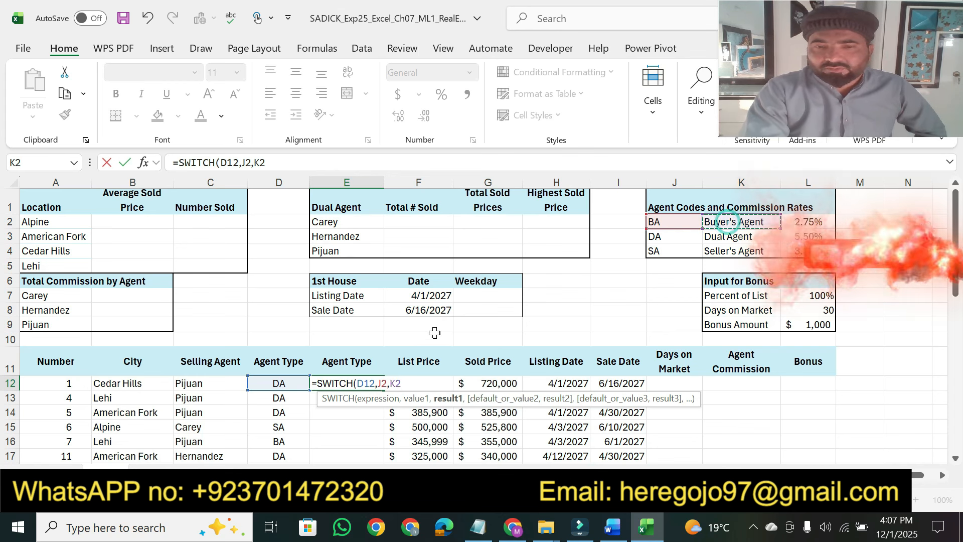
left_click_drag(378, 383, 404, 384)
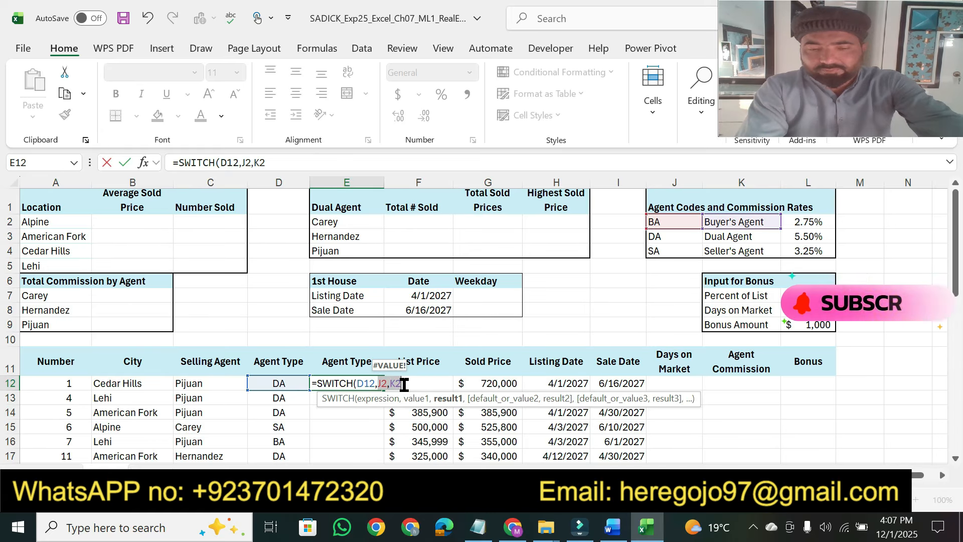
key("F4")
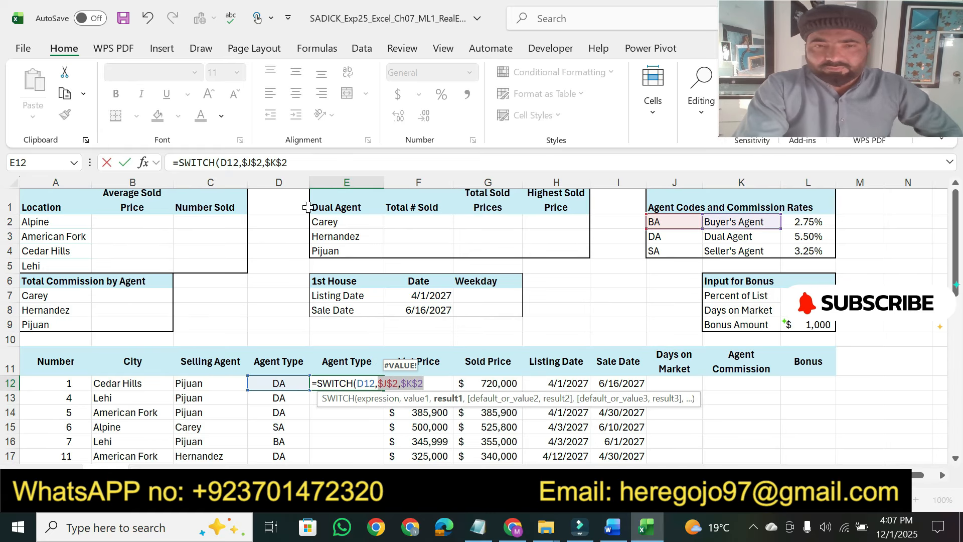
left_click(298, 163)
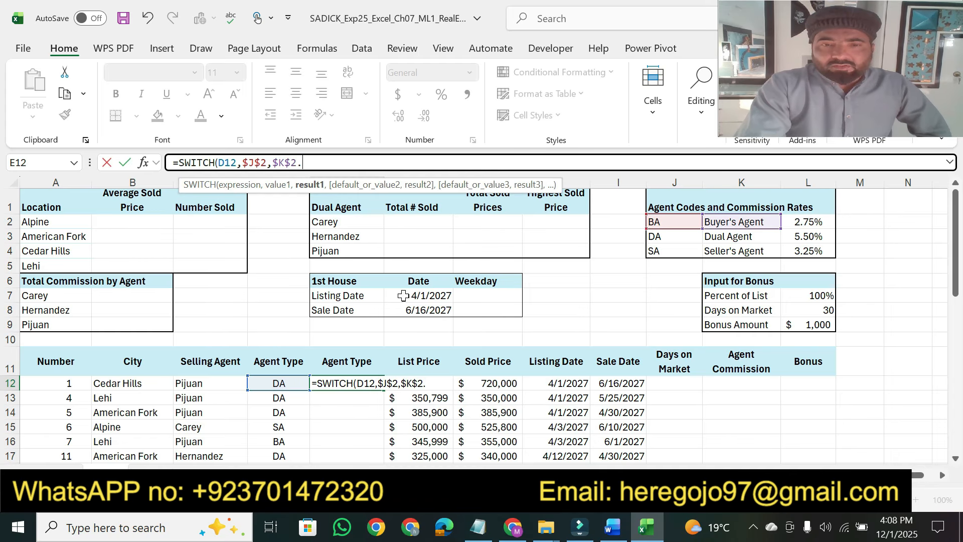
type(".")
left_click(657, 239)
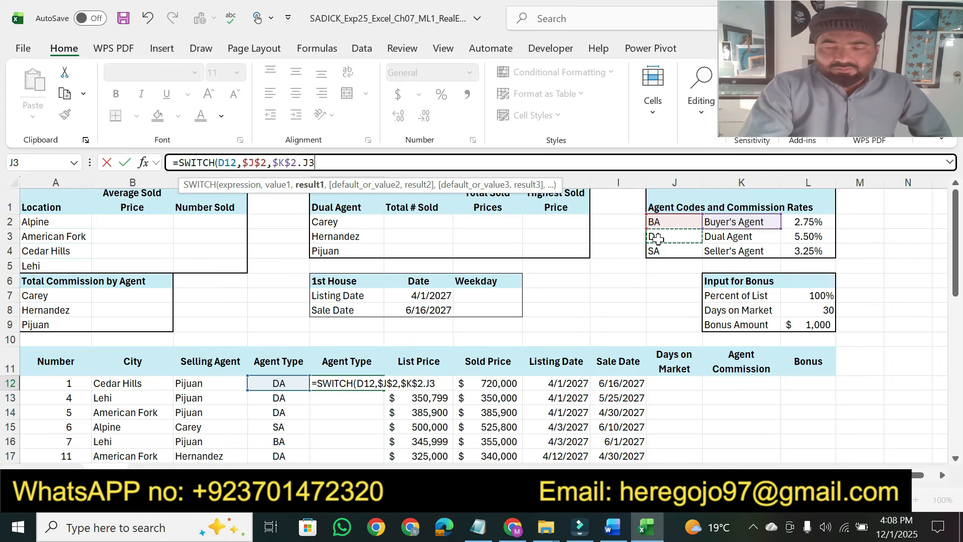
key("BackSpace")
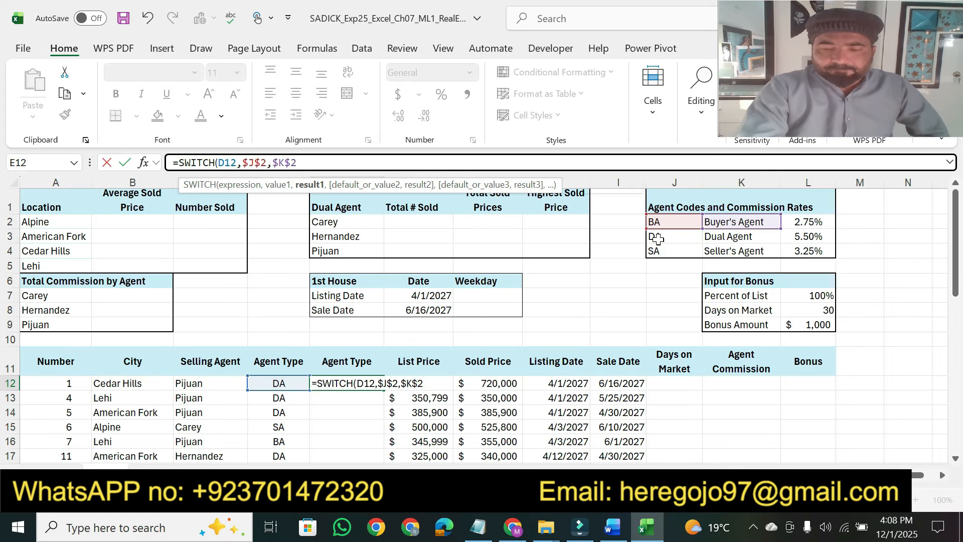
Step: Continue E12's SWITCH formula with a K3 reference, converting the K2 and K3 references to K$2 and K$3
type(",")
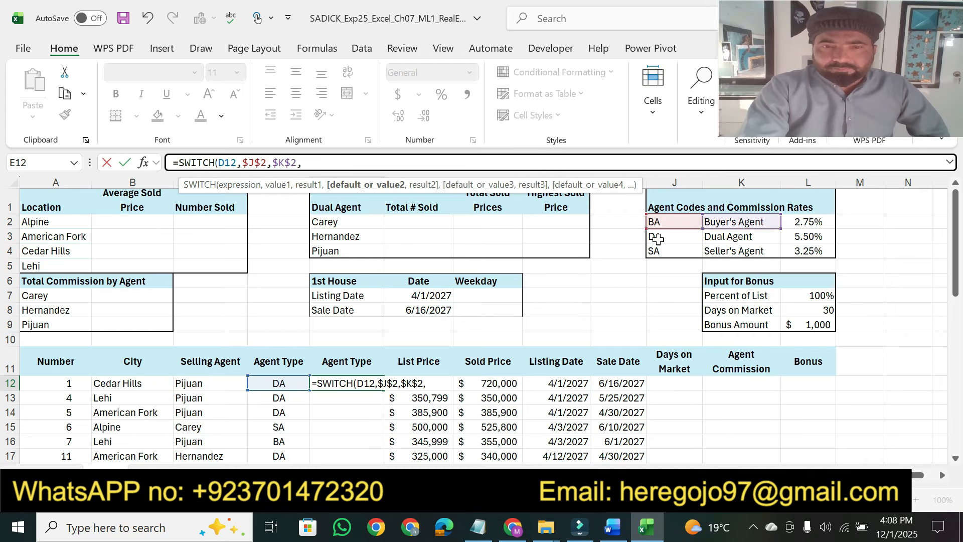
left_click(727, 240)
left_click_drag(317, 163, 275, 164)
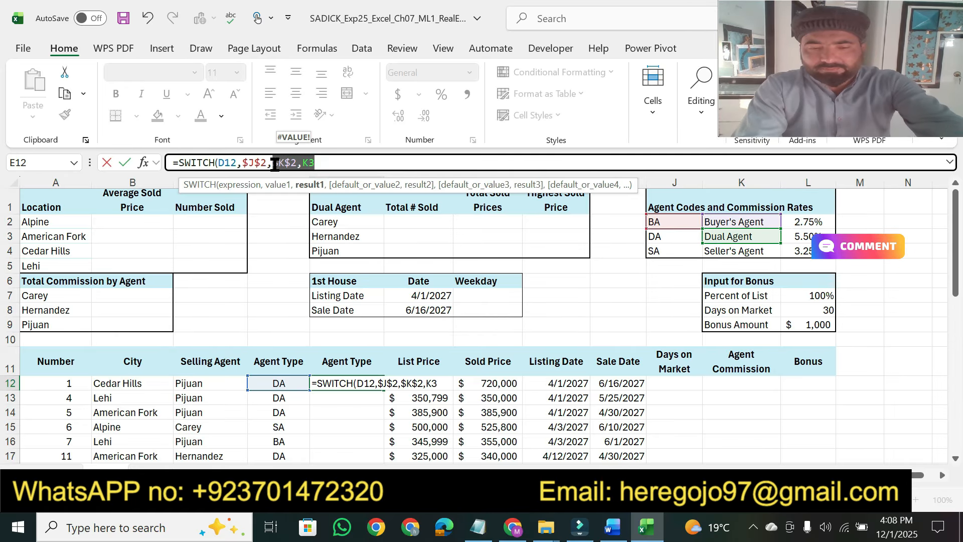
key("F4")
left_click(326, 163)
type(",")
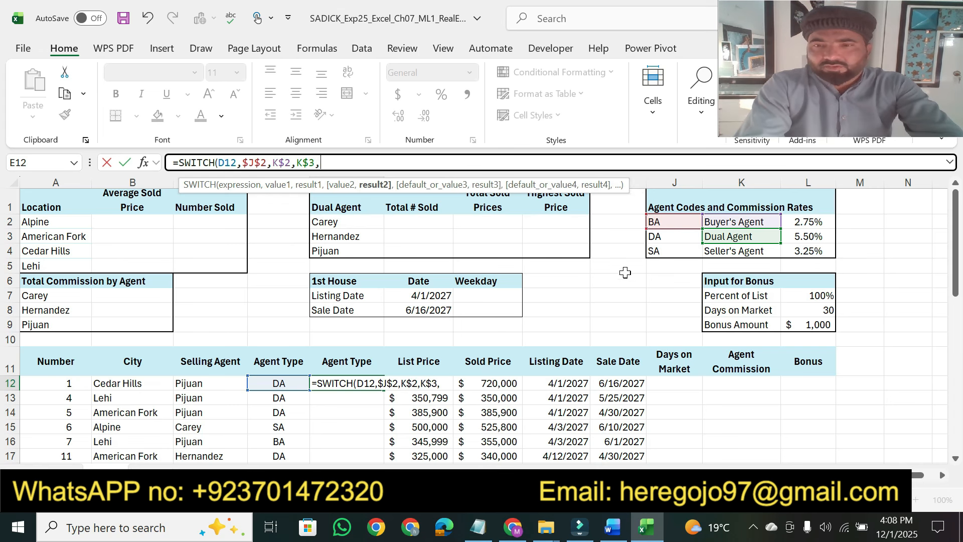
Step: Add J4 and K4 as the SWITCH function's last value and result, made absolute as $J$4 and $K$4
left_click(659, 251)
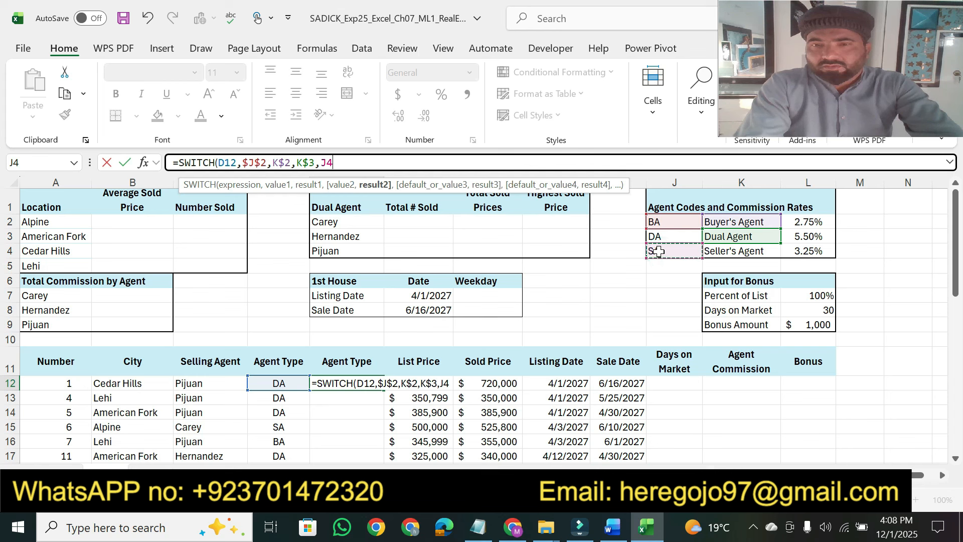
type(",")
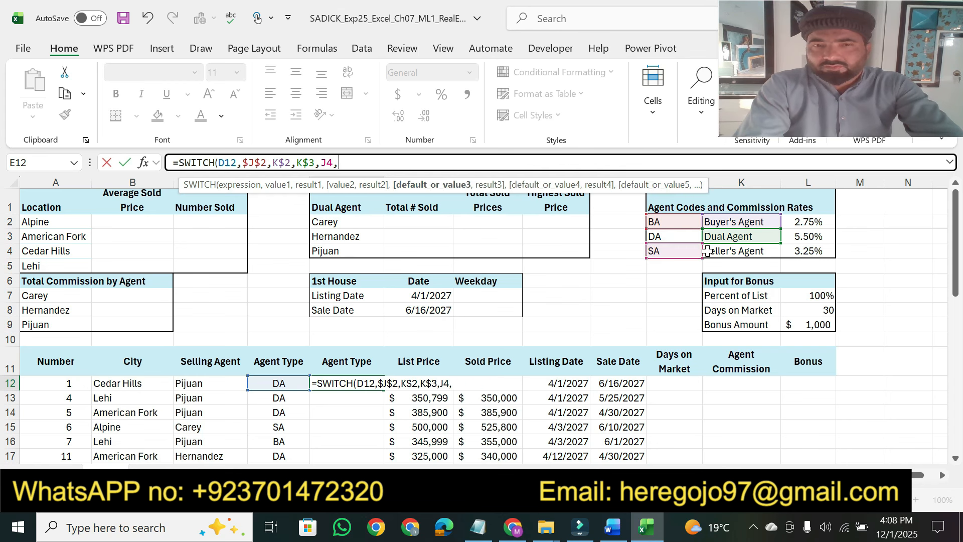
left_click(736, 255)
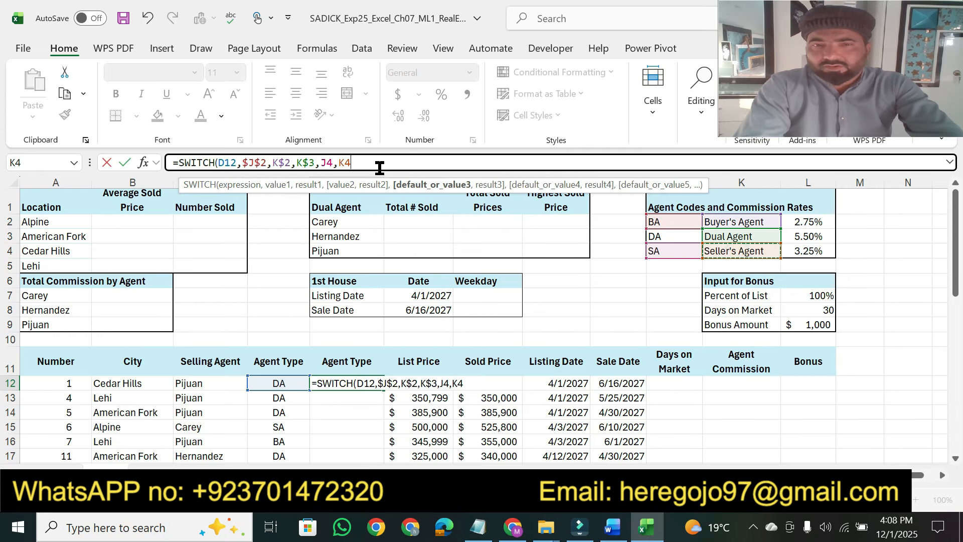
left_click_drag(359, 163, 326, 163)
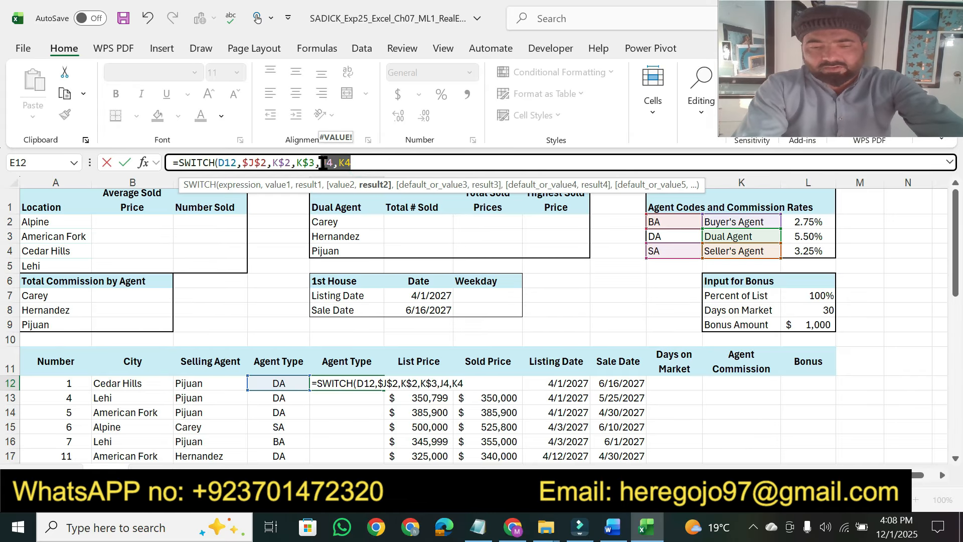
key("F4")
Step: Make the K2 and K3 references absolute and complete E12 as =SWITCH(D12, $J$2, $K$2, $J$3, $K$3, $J$4, $K$4)
left_click_drag(316, 162, 273, 162)
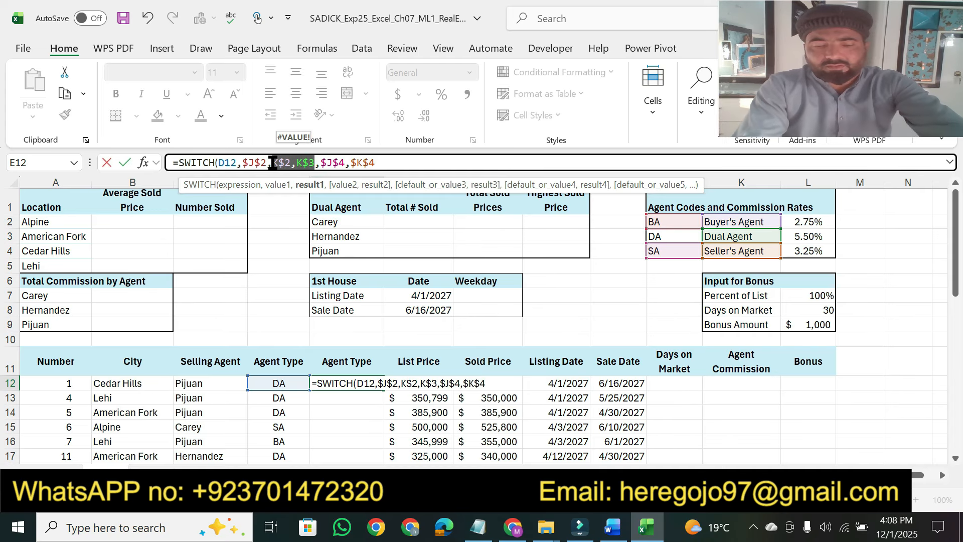
key("F4")
key("F4")
key("F4")
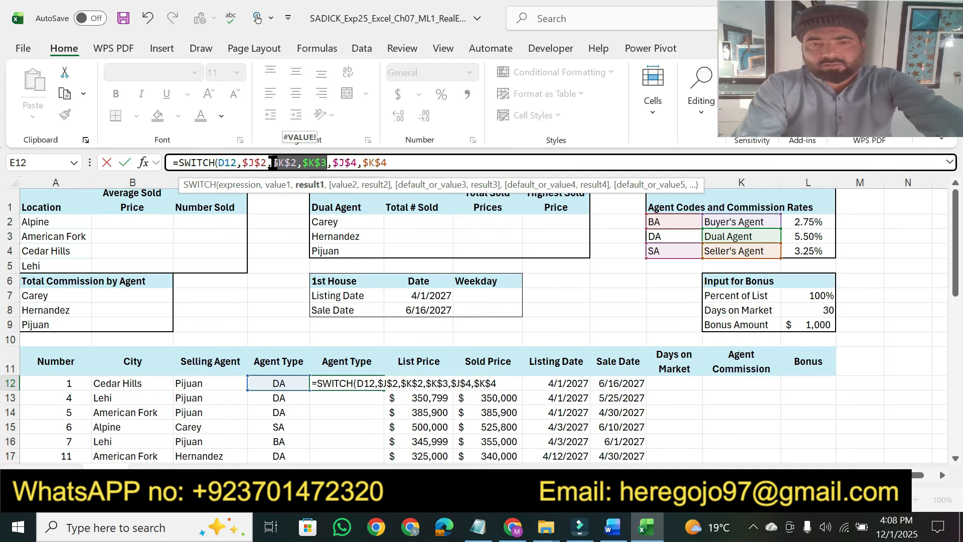
left_click(400, 162)
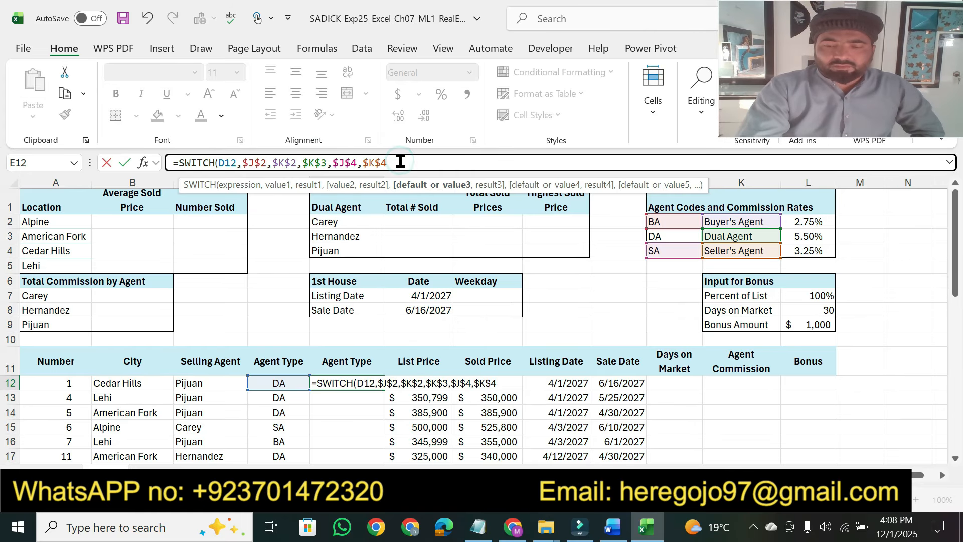
type(")")
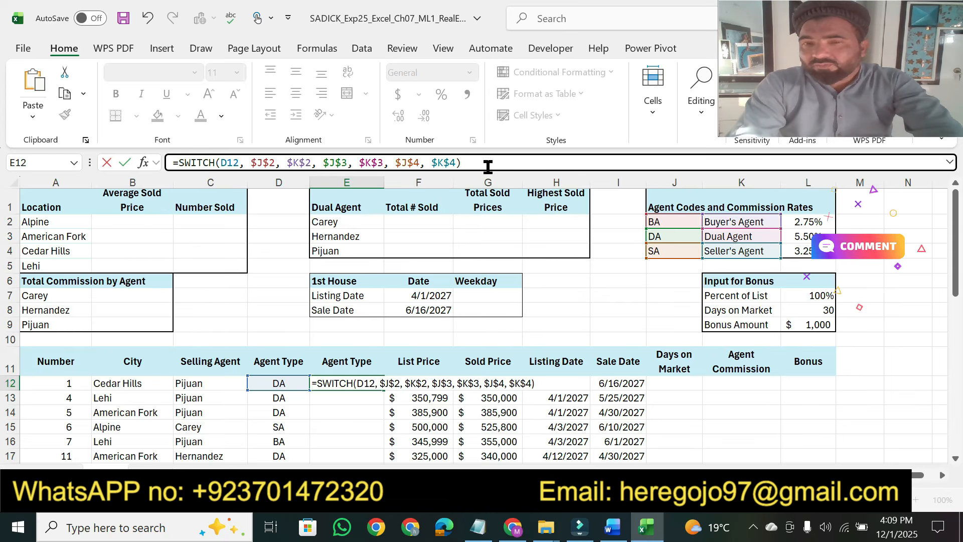
key("Return")
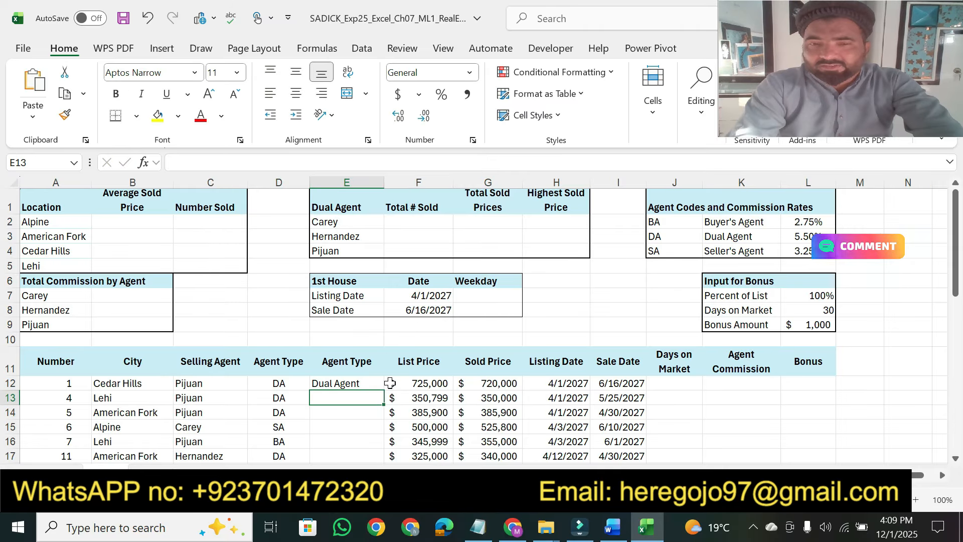
Step: Check step 2's copy range in the Word instructions, and in Excel copy the SWITCH function from E12 to E13:E39
left_click(624, 522)
mouse_move(578, 241)
left_mouse_down()
mouse_move(652, 241)
mouse_move(683, 229)
mouse_move(702, 242)
mouse_move(694, 241)
left_mouse_up()
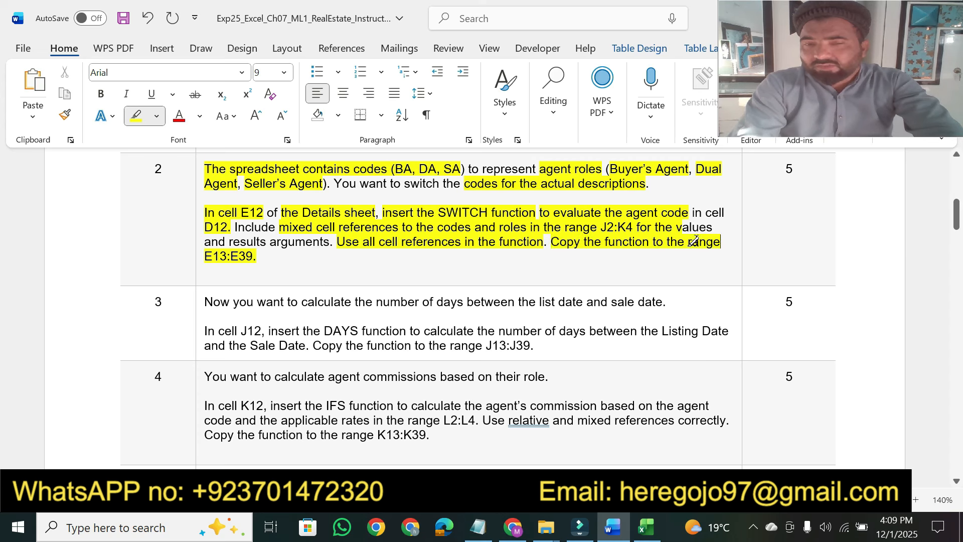
left_click(646, 527)
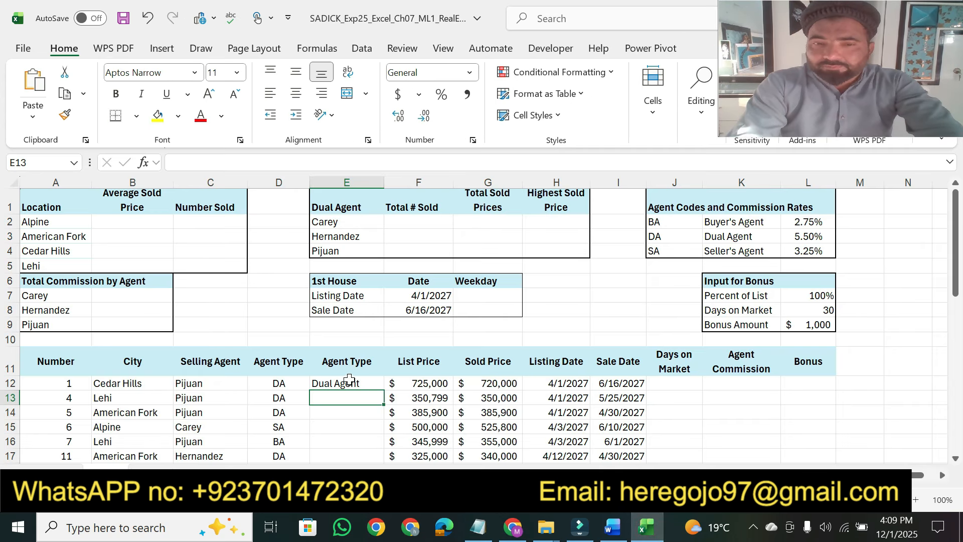
left_click(350, 380)
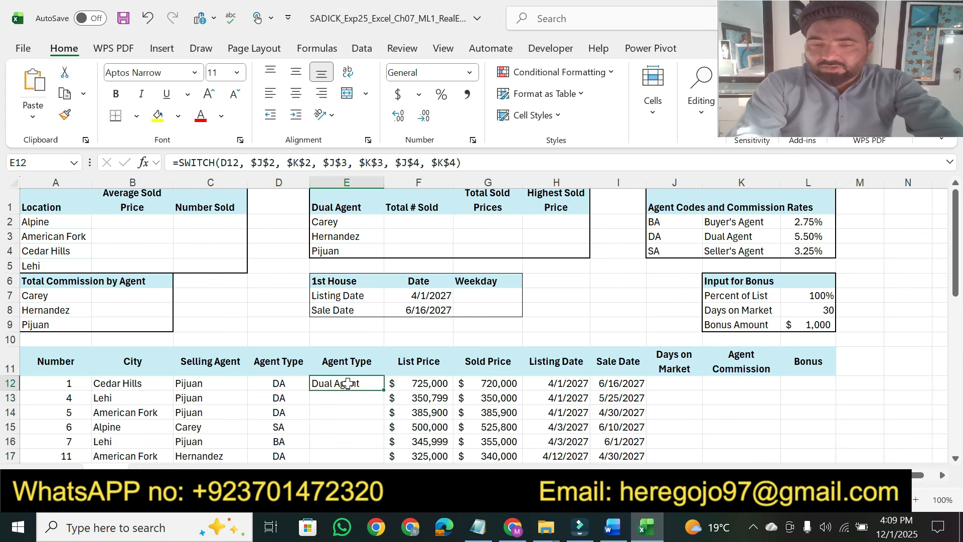
double_click(382, 390)
left_click_drag(953, 271, 960, 304)
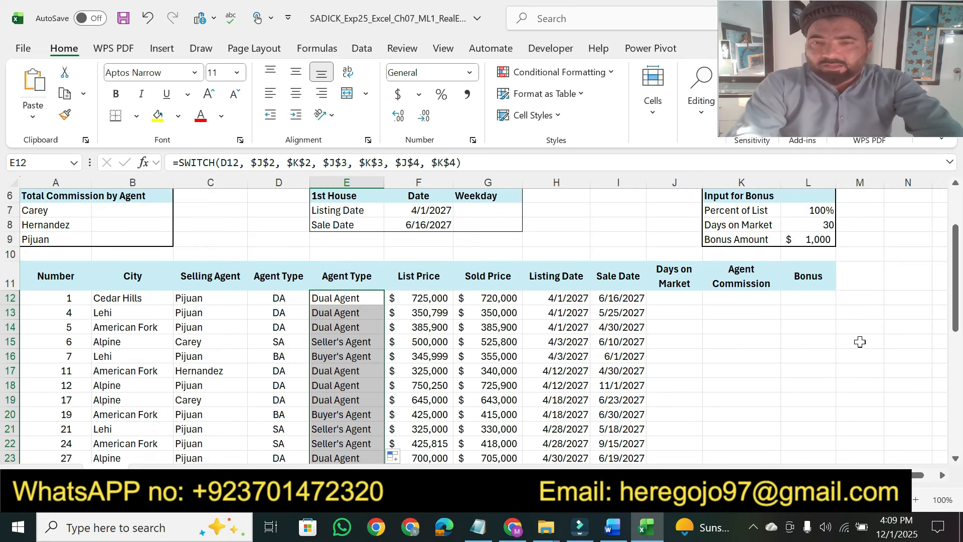
left_click(843, 381)
Step: In the Word instructions, highlight step 3's opening sentence and its phrase on cell J12, selecting J12 in the Excel workbook
left_click(609, 531)
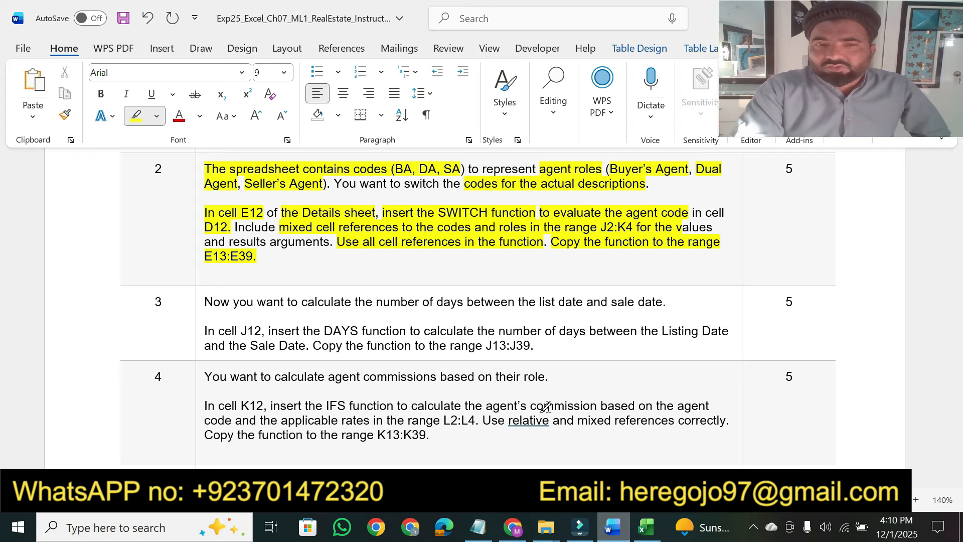
left_click(646, 527)
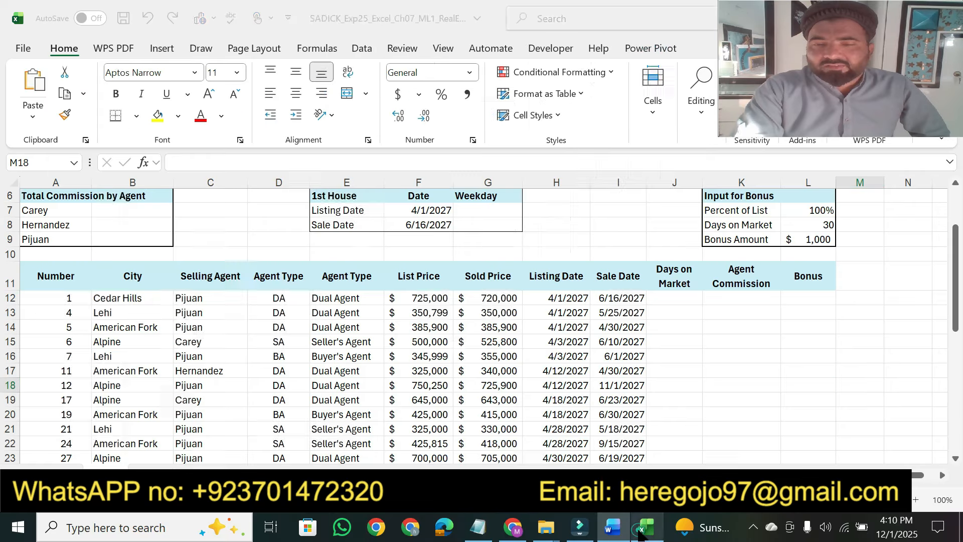
left_click(613, 527)
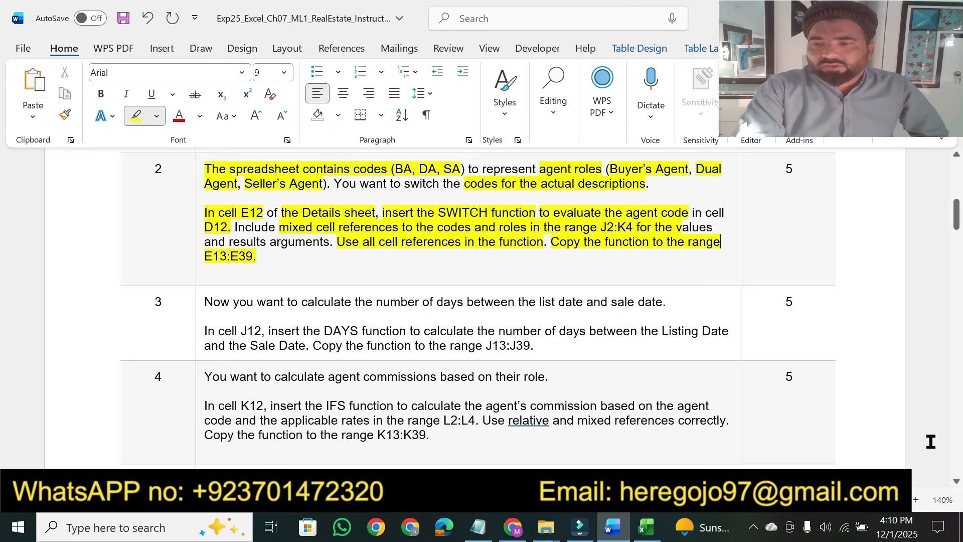
scroll(955, 484, "down", 4)
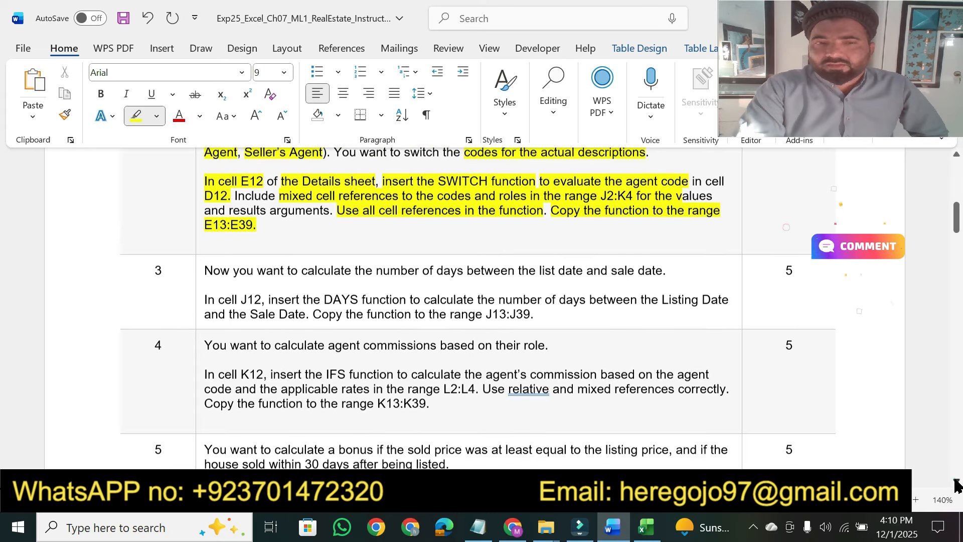
scroll(955, 485, "down", 2)
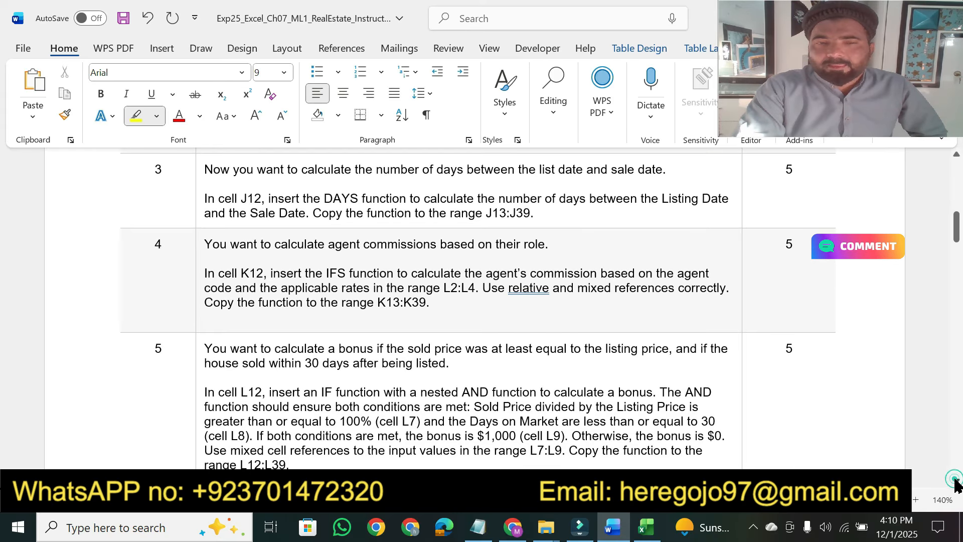
left_click_drag(205, 169, 668, 170)
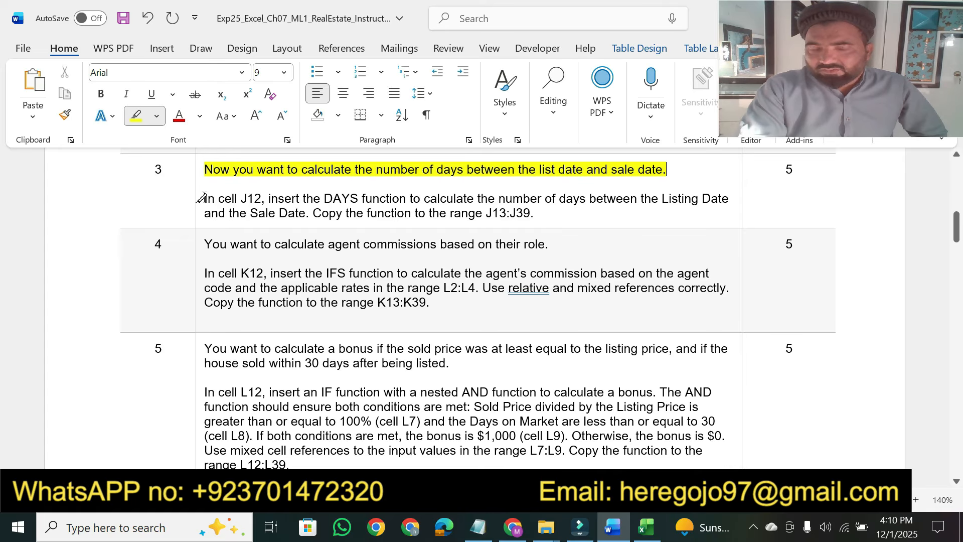
left_click_drag(205, 198, 255, 198)
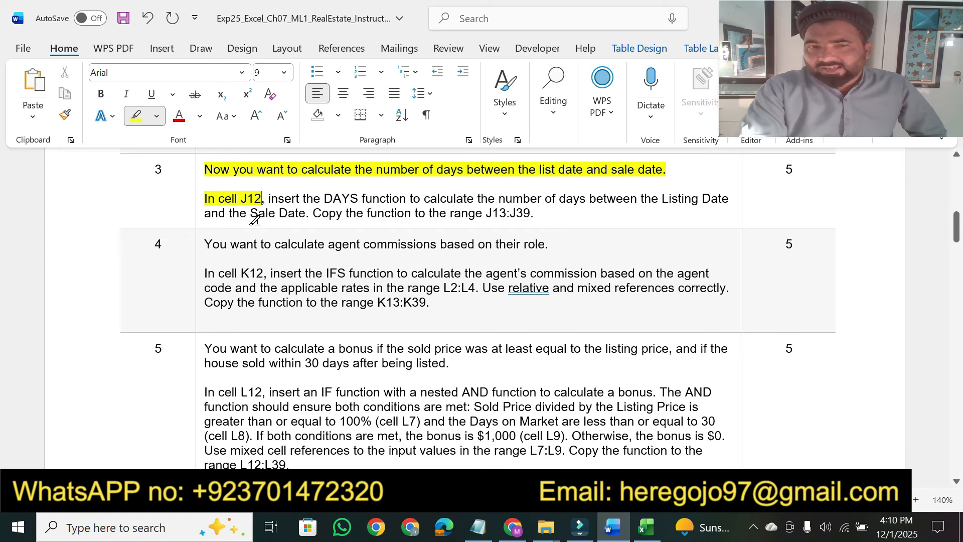
left_click(646, 527)
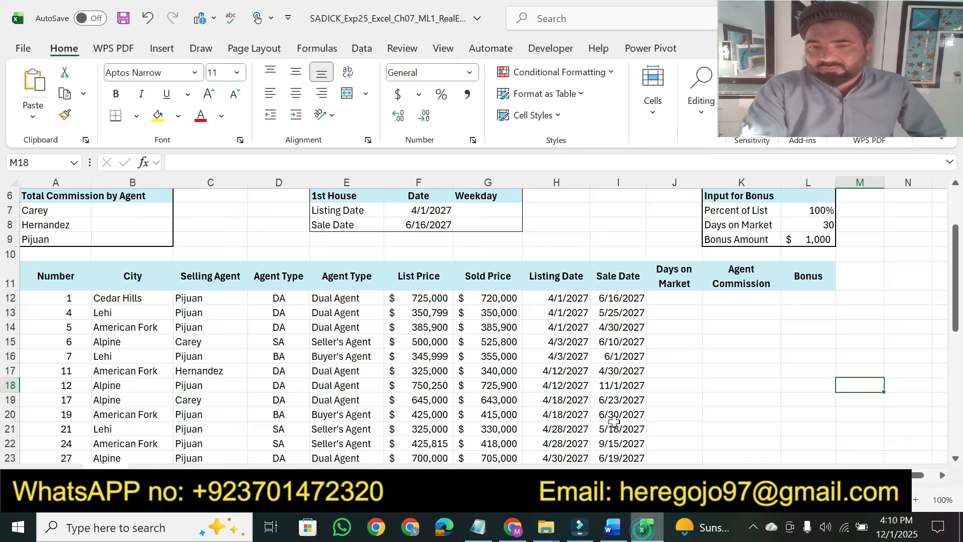
left_click(673, 298)
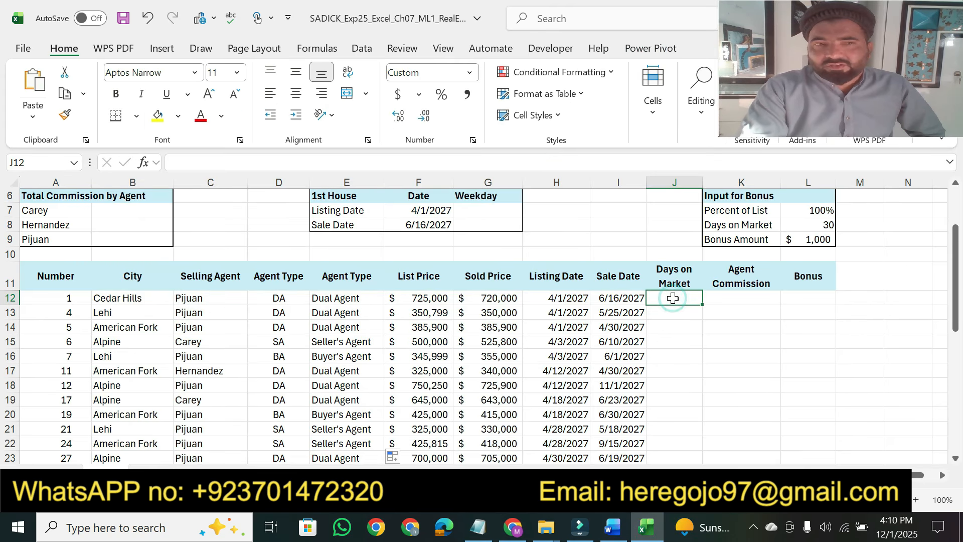
Step: In the Word instructions, highlight step 3's phrases on inserting the DAYS function, the Listing Date and the Sale Date
left_click(613, 527)
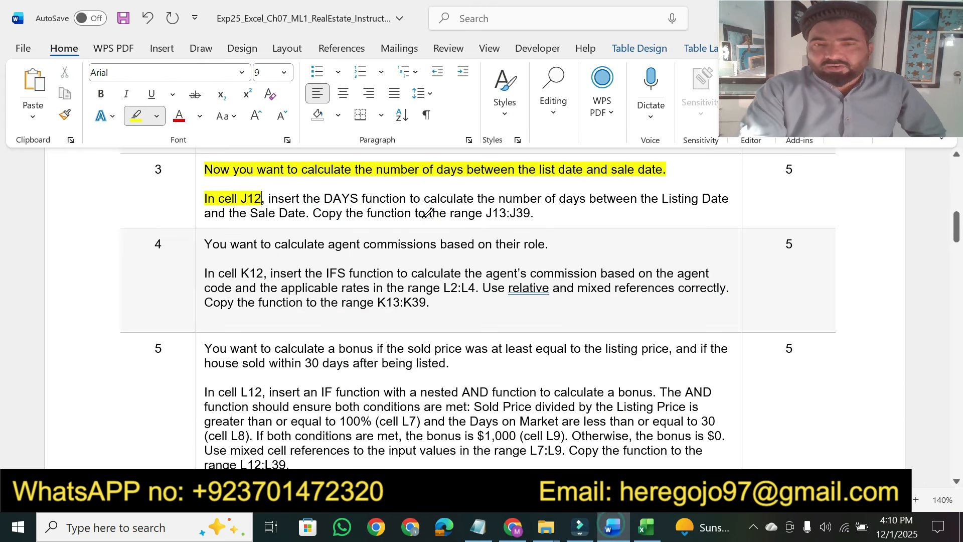
left_click_drag(267, 196, 730, 198)
left_click_drag(251, 214, 301, 212)
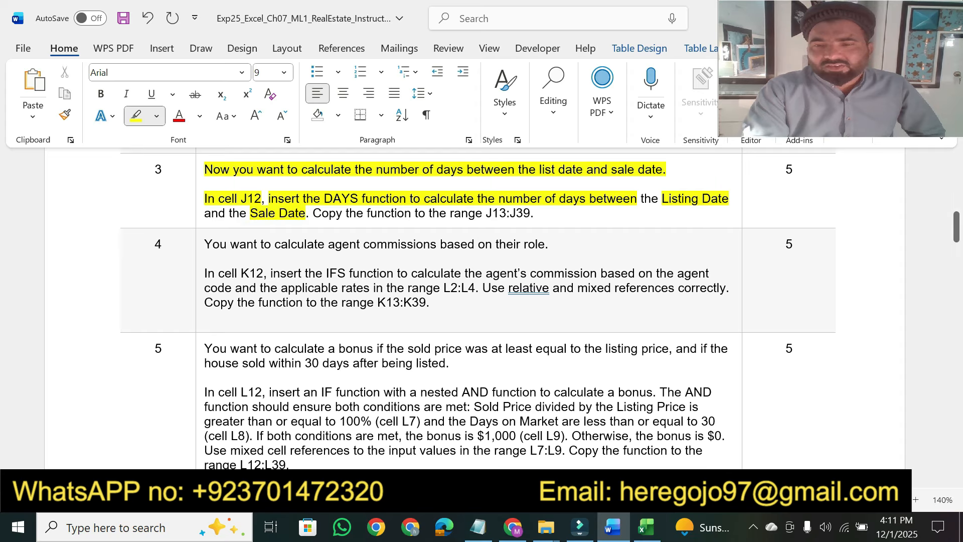
Step: Back in the Excel workbook, start a DAYS function in cell J12
left_click(646, 527)
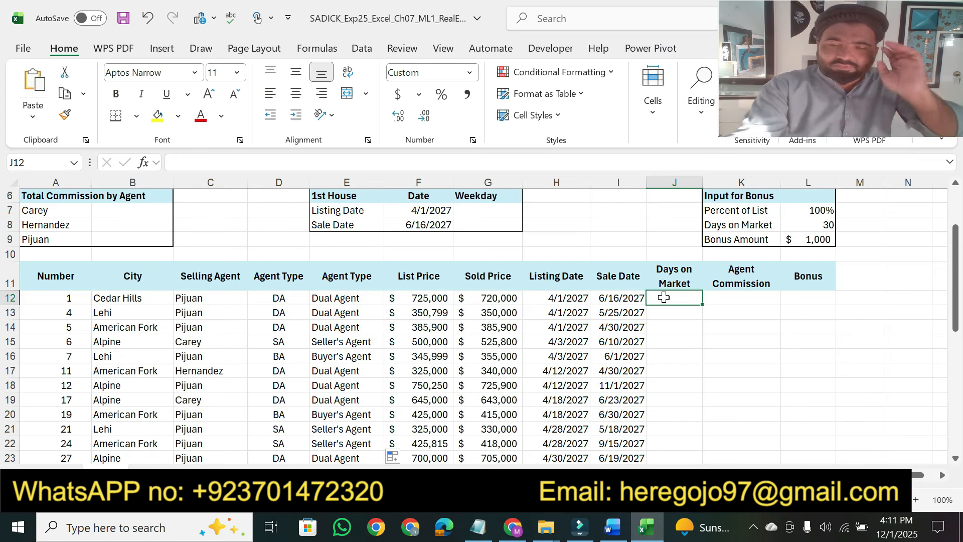
type("=")
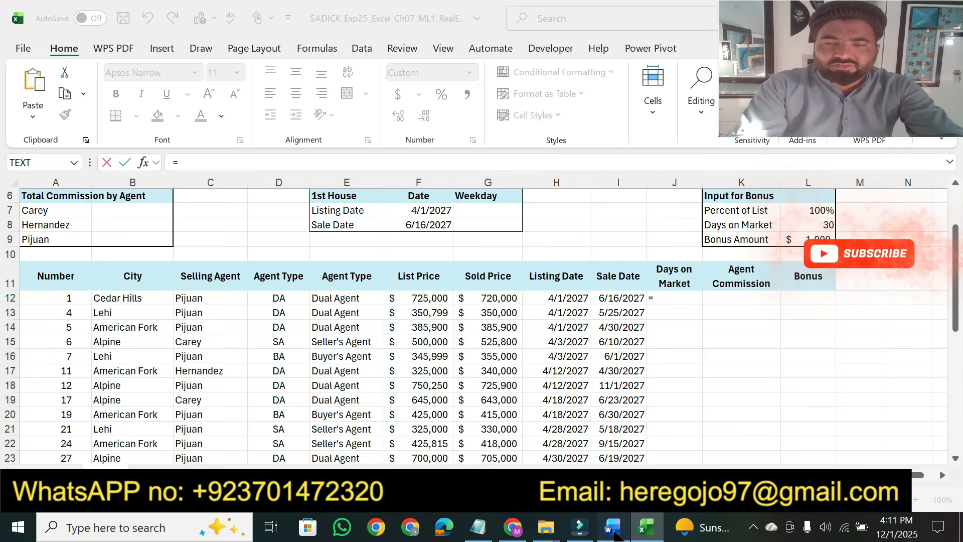
left_click(613, 526)
left_click(614, 526)
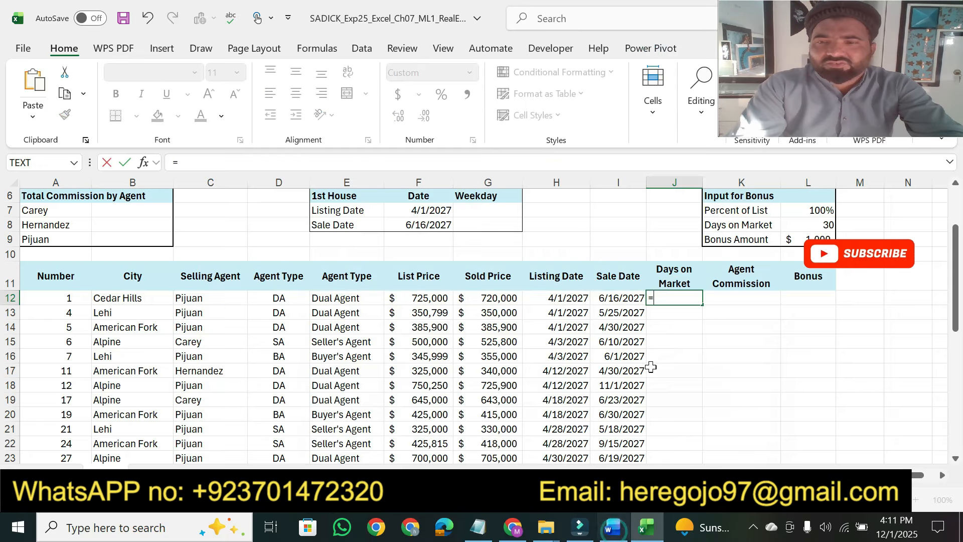
type("days")
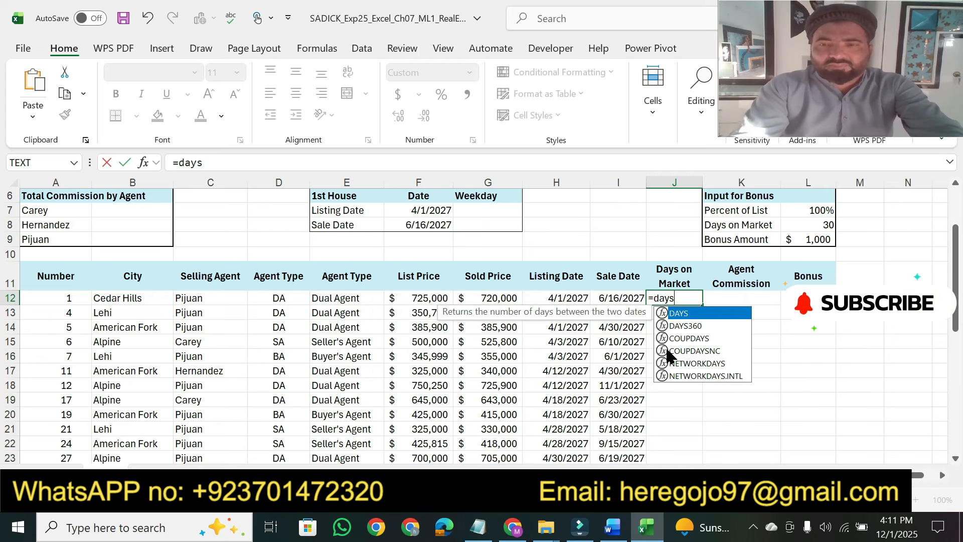
key("Tab")
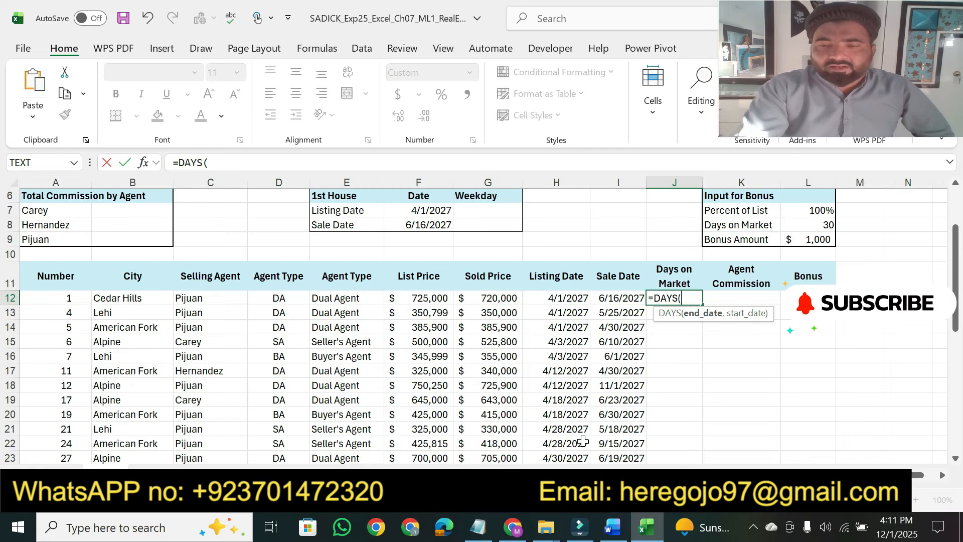
Step: Complete the DAYS function in J12 as =DAYS(H12,I12), referencing the Listing Date and Sale Date cells
left_click(620, 531)
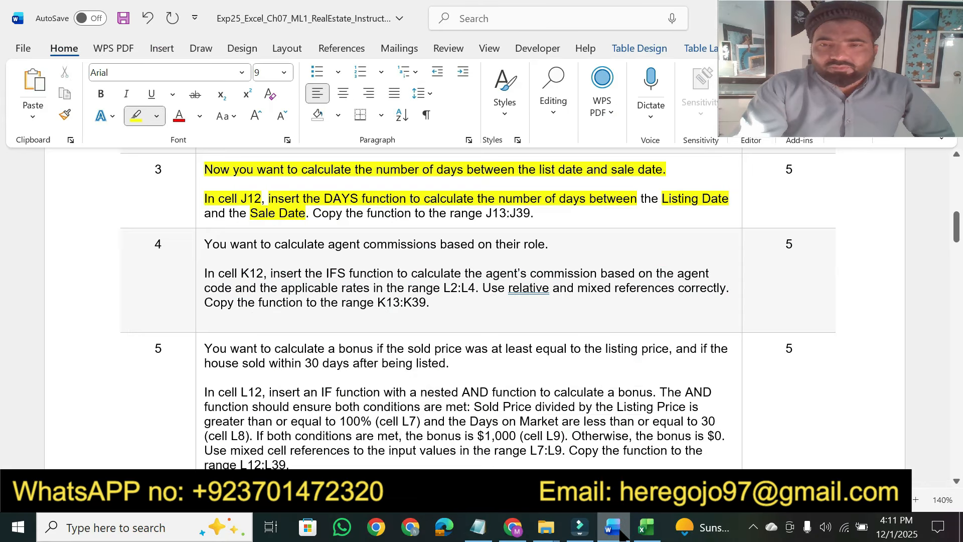
key("alt+Tab")
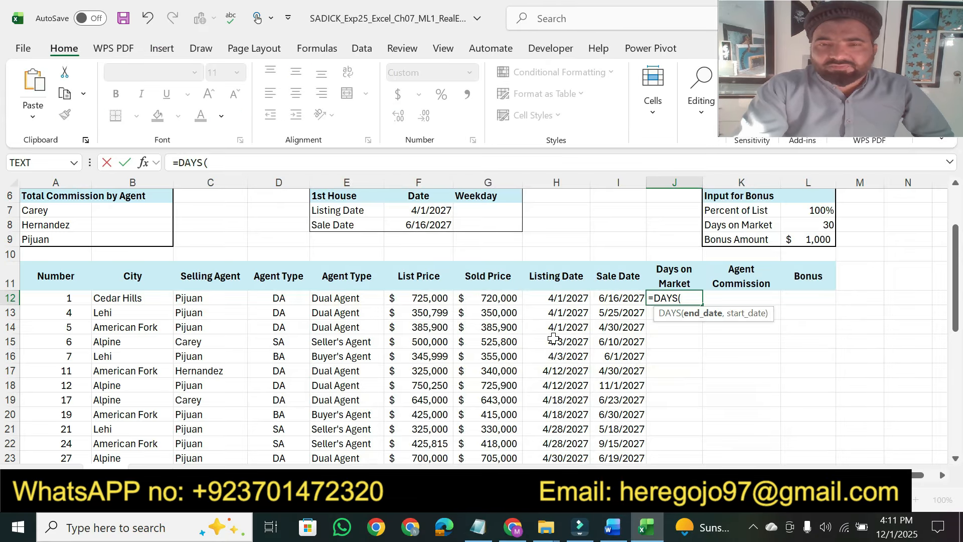
left_click(564, 298)
type(",")
left_click(622, 298)
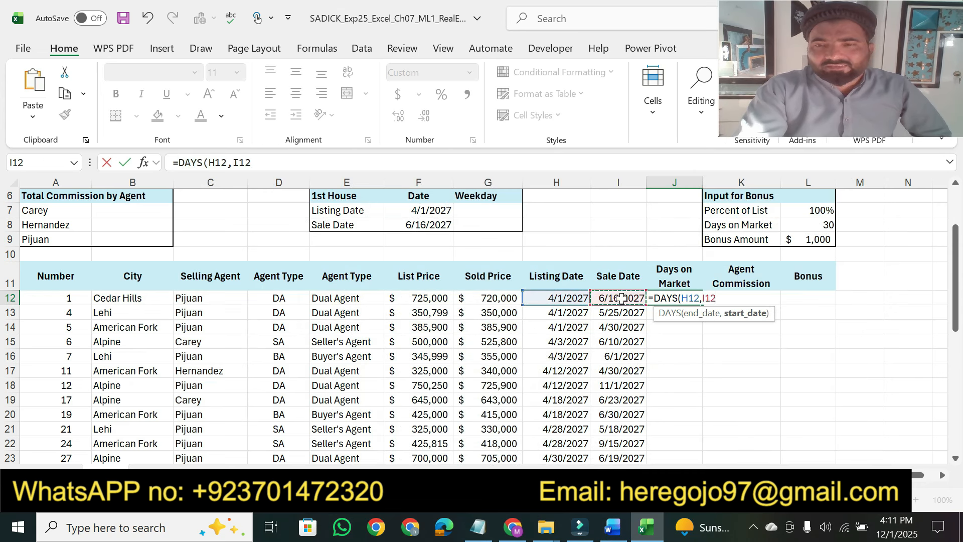
type(")")
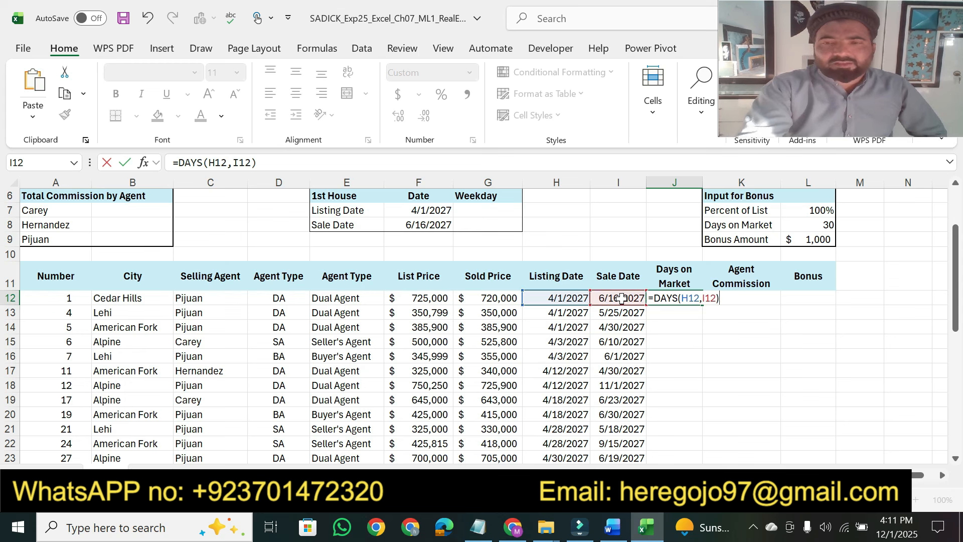
key("Return")
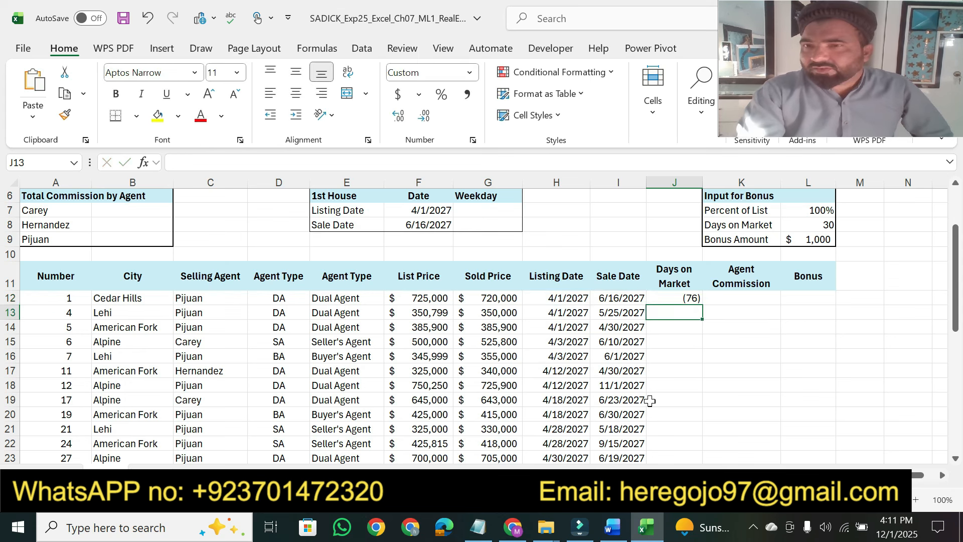
Step: In the Word instructions, highlight step 3's sentence on copying the function, and in Excel copy J12's DAYS function to J13:J39
left_click(612, 527)
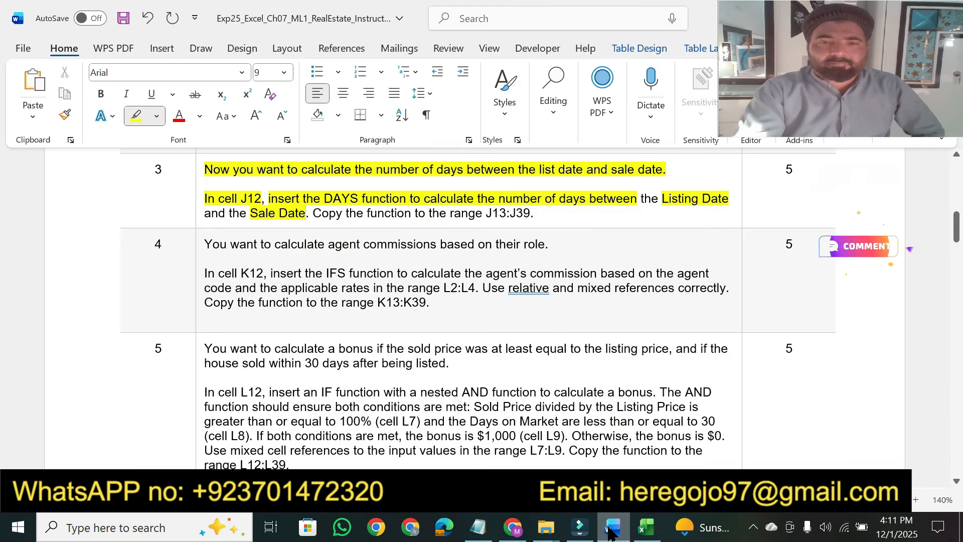
left_click_drag(313, 213, 524, 209)
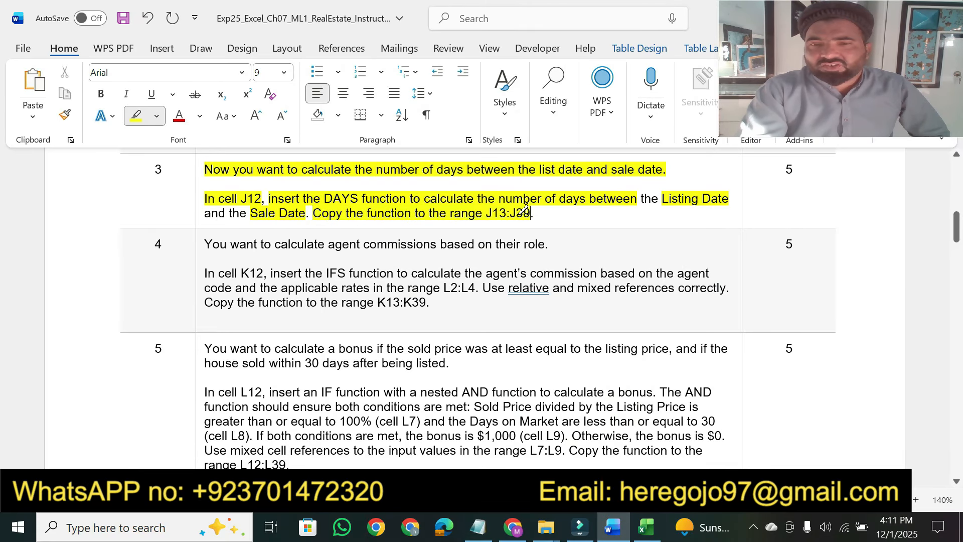
left_click(647, 526)
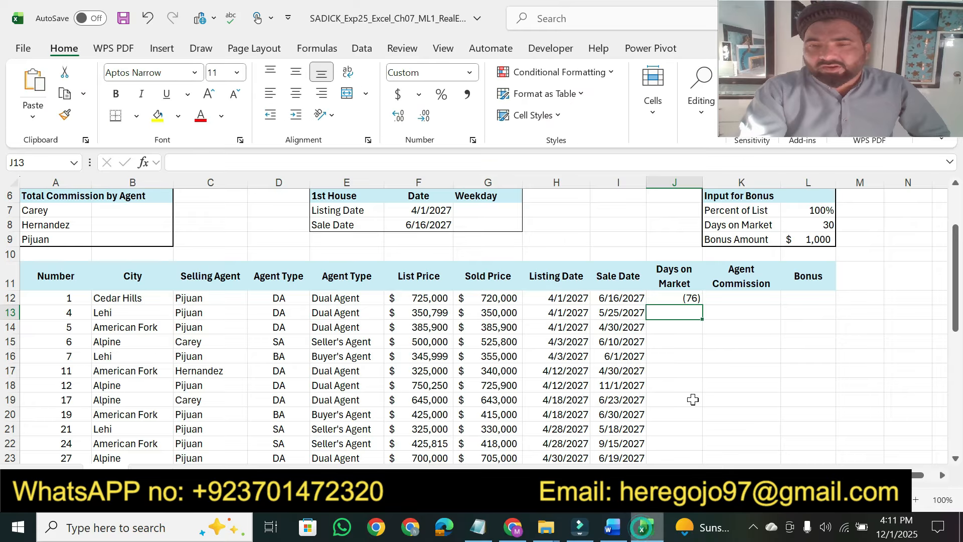
left_click(685, 297)
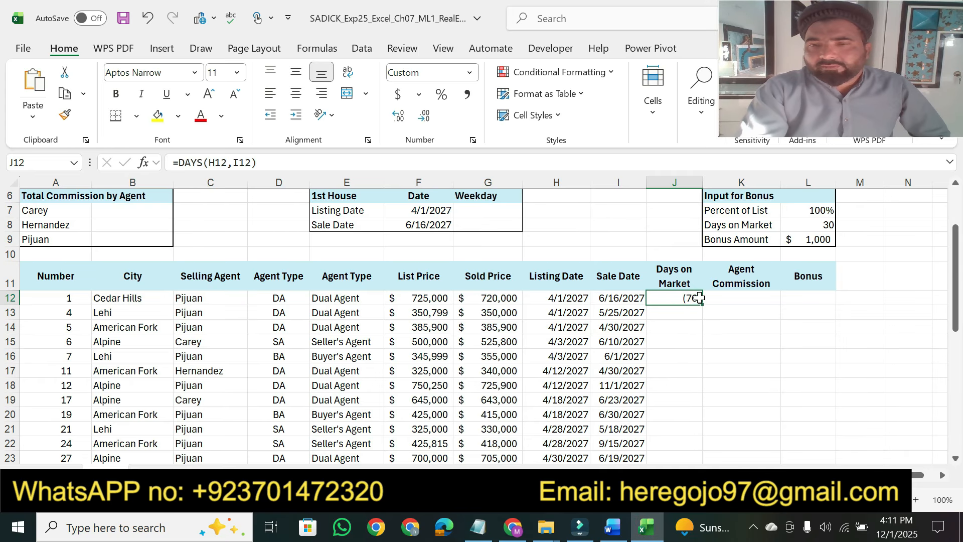
double_click(703, 306)
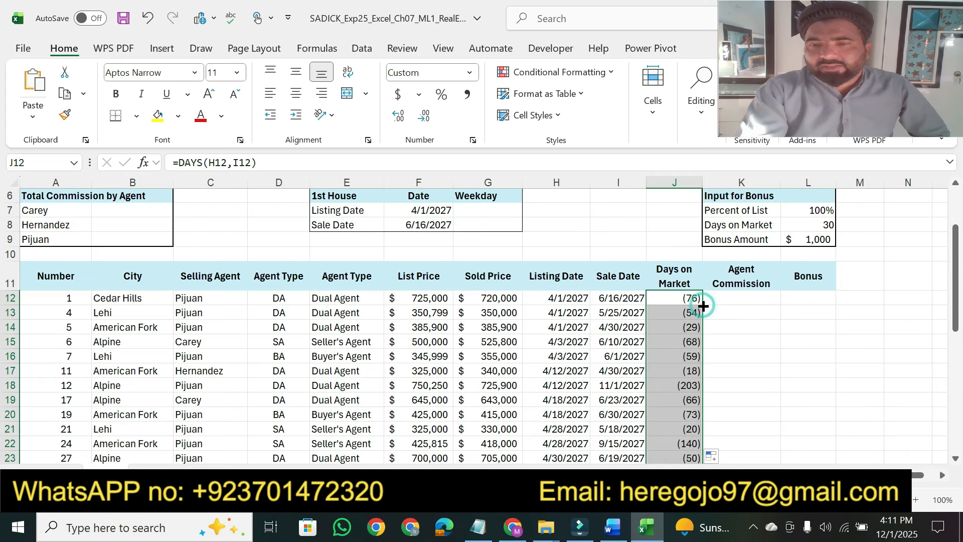
Step: Swap the arguments of J12's formula to read =DAYS(I12,H12) and copy the corrected function to J13:J39
left_click_drag(956, 296, 958, 253)
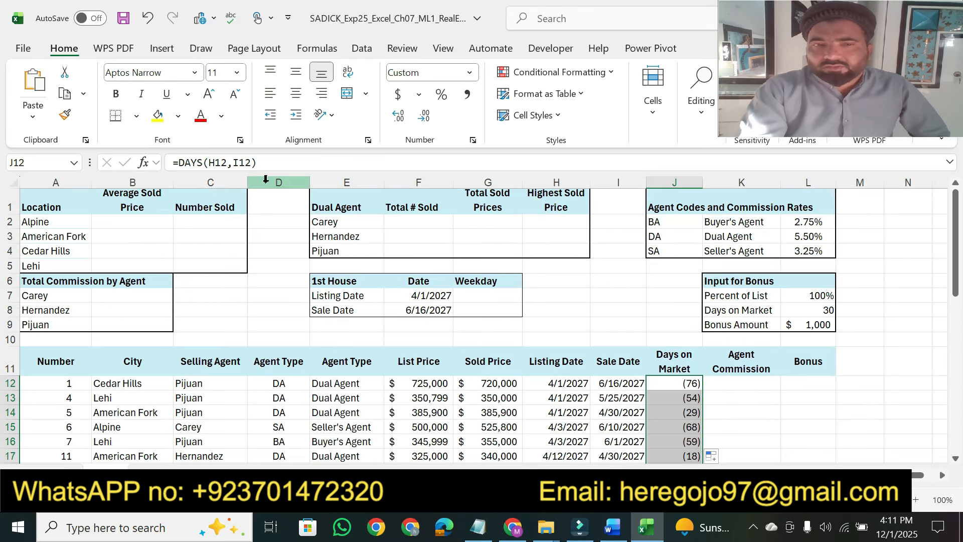
left_click(255, 162)
type(")")
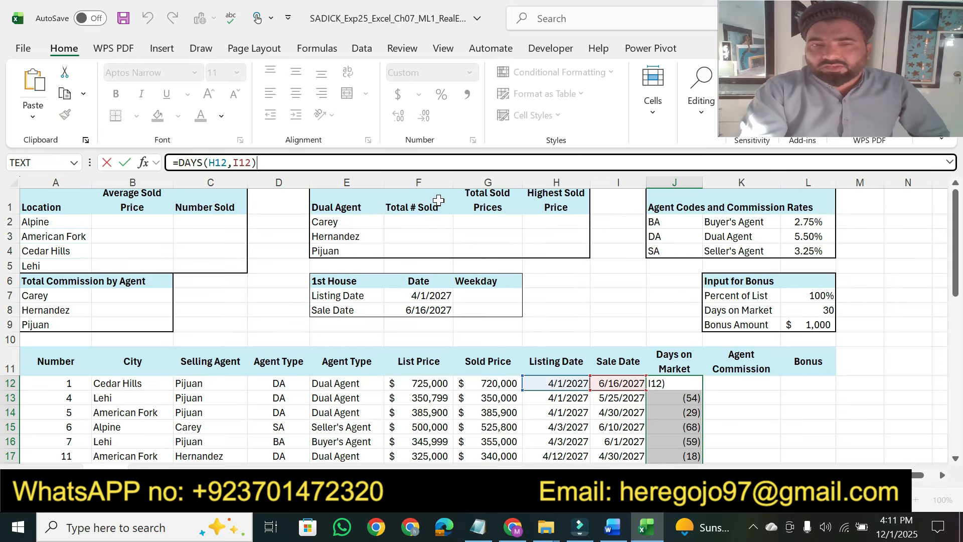
left_click(214, 161)
key("BackSpace")
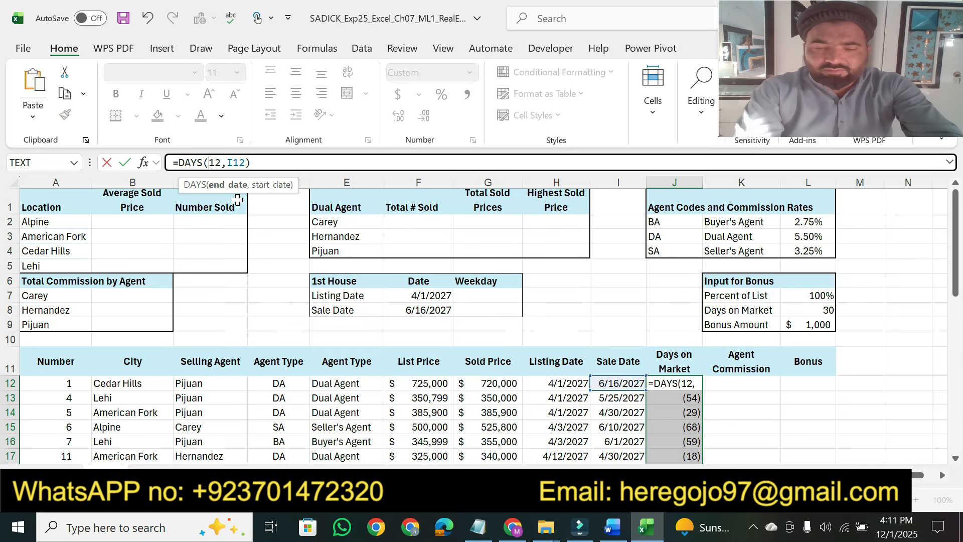
type("I")
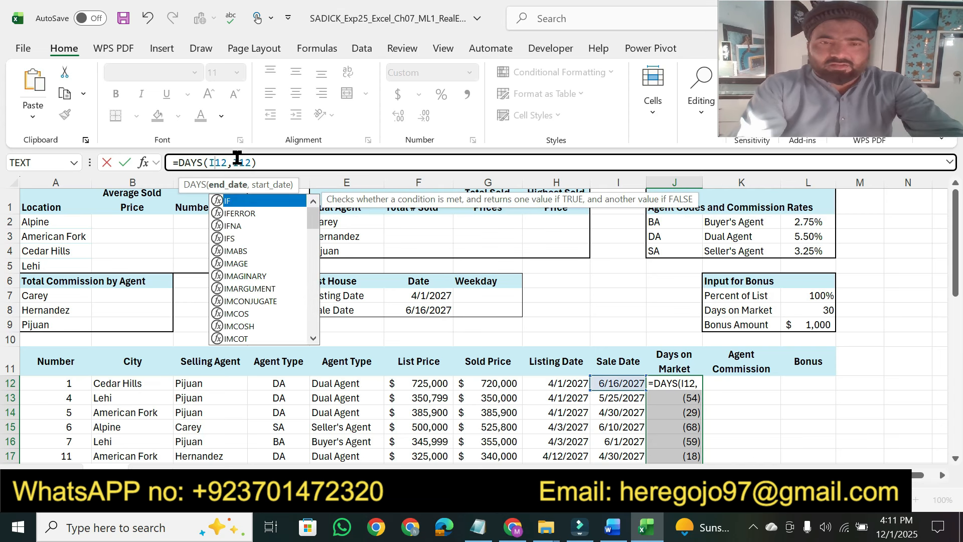
left_click(238, 163)
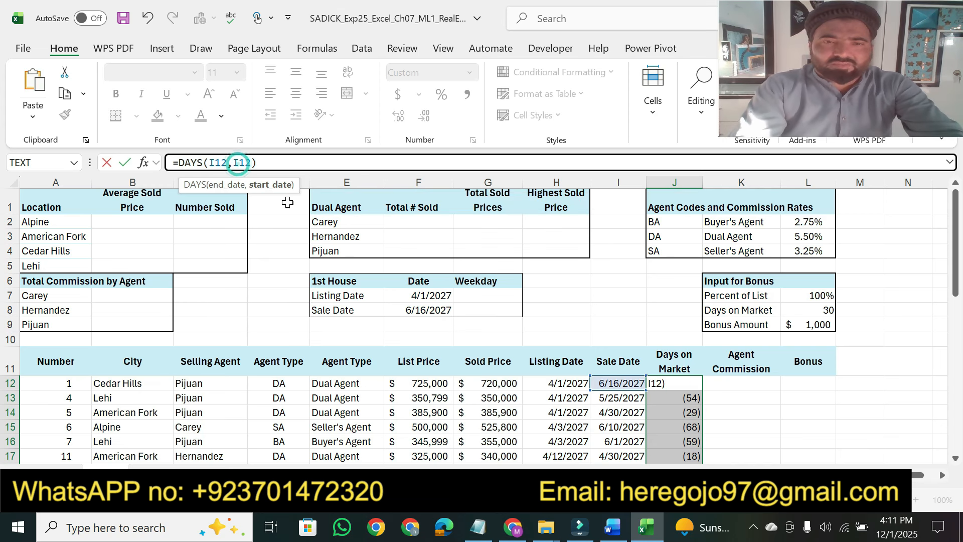
key("BackSpace")
type("H")
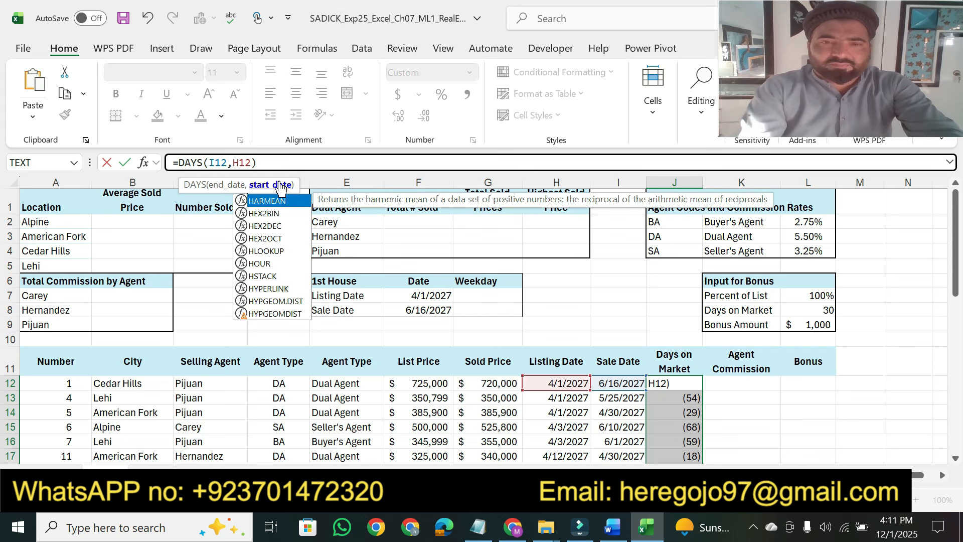
left_click(267, 163)
key("Return")
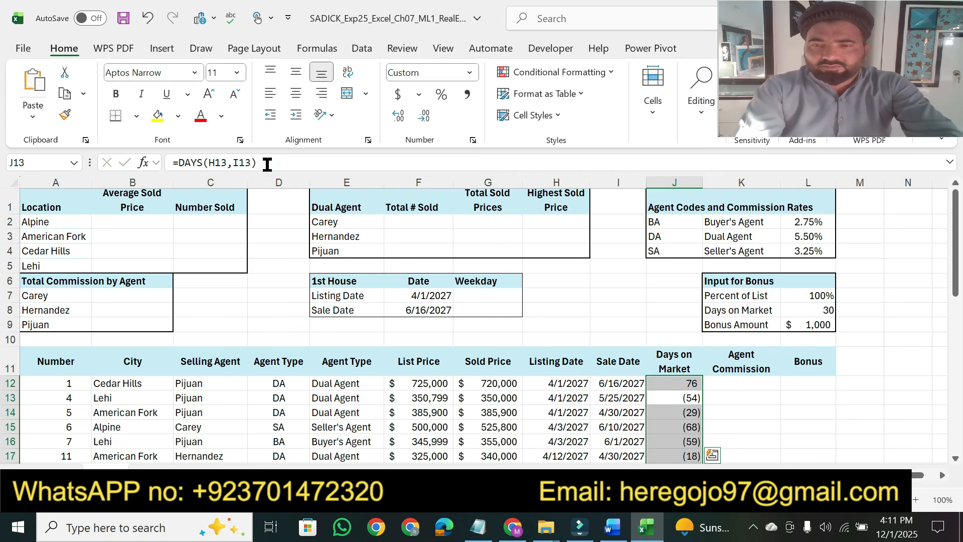
left_click(693, 384)
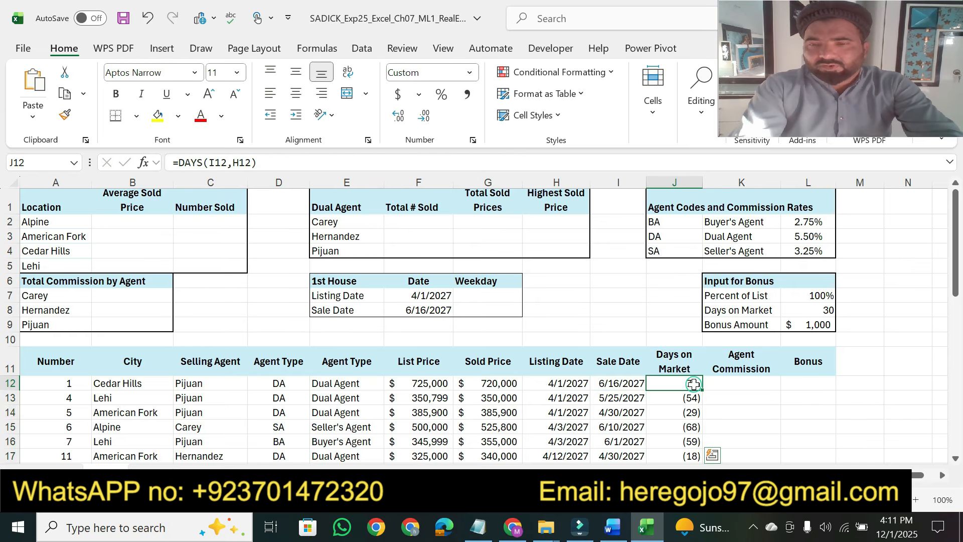
double_click(704, 389)
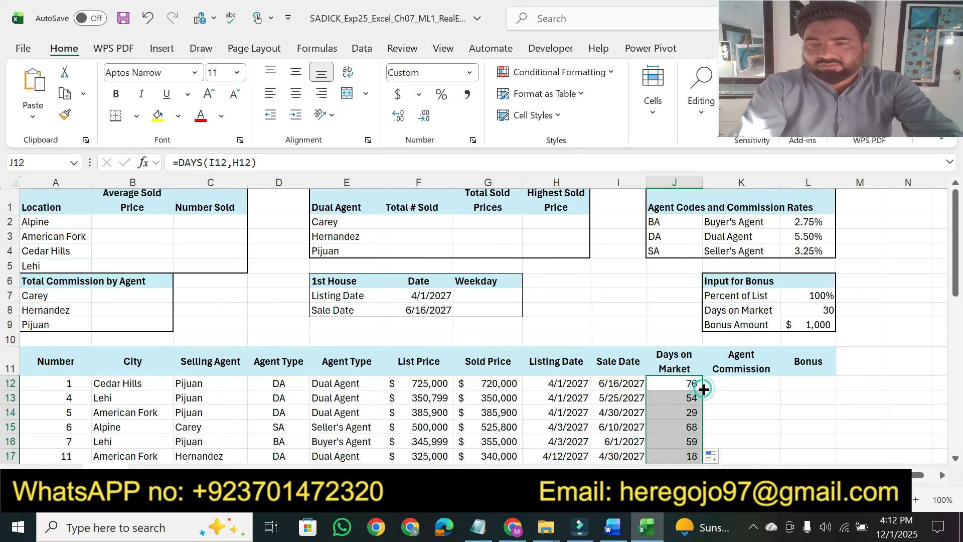
Step: In the Word instructions, highlight step 4's opening sentence and its phrases on cell K12 and inserting the IFS function
left_click(617, 538)
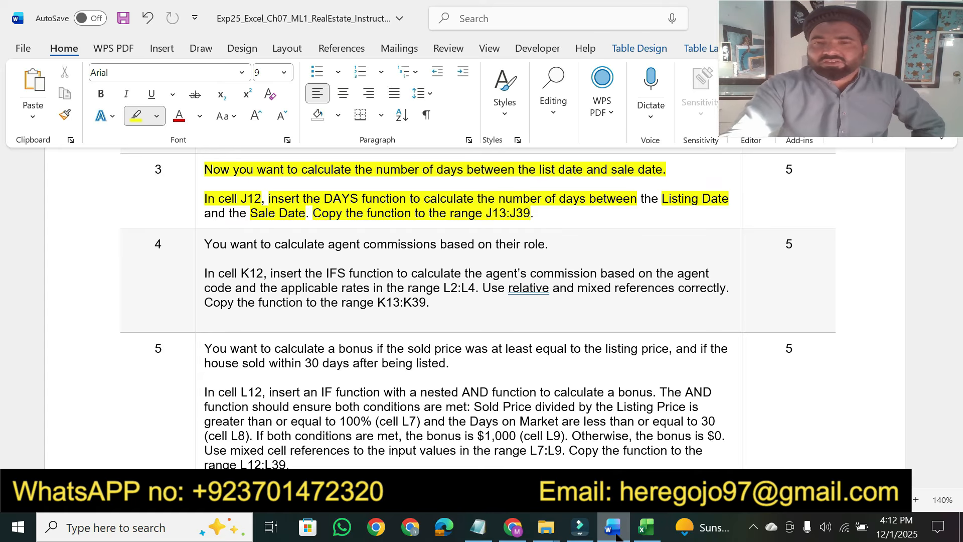
left_click(645, 526)
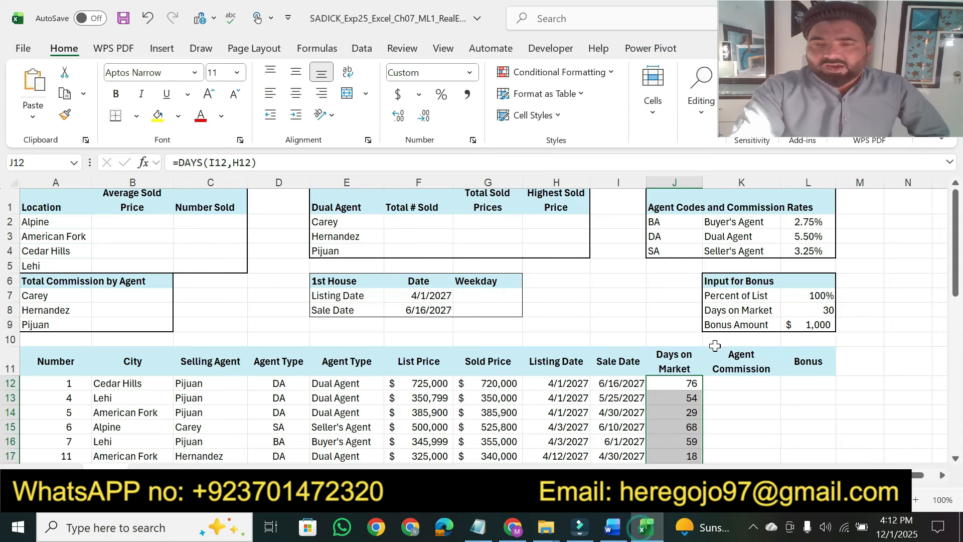
left_click(613, 528)
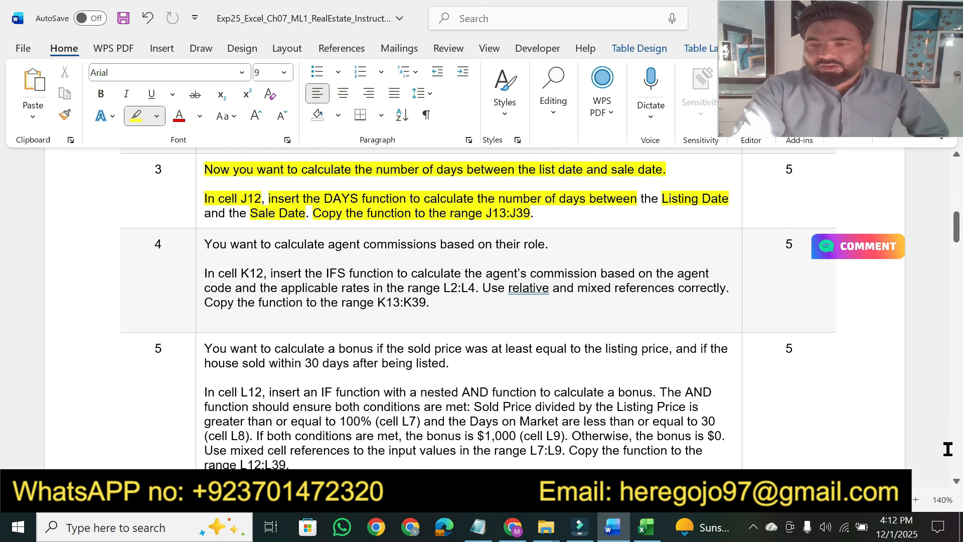
left_click(956, 481)
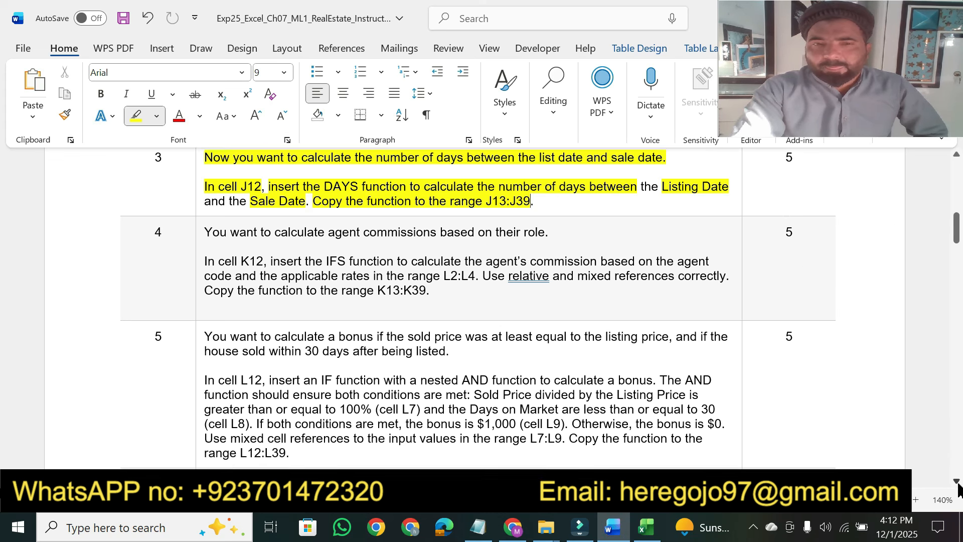
left_click(956, 481)
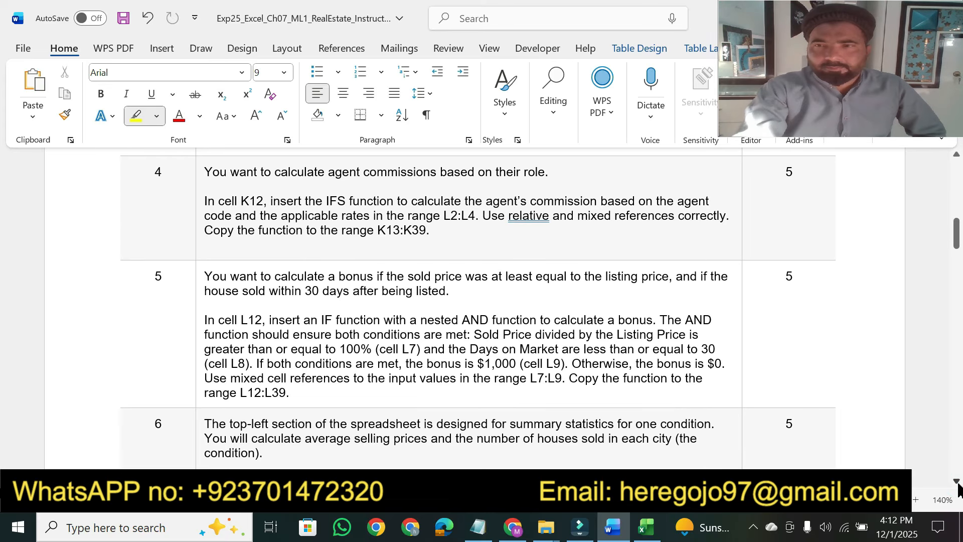
left_click_drag(206, 169, 534, 172)
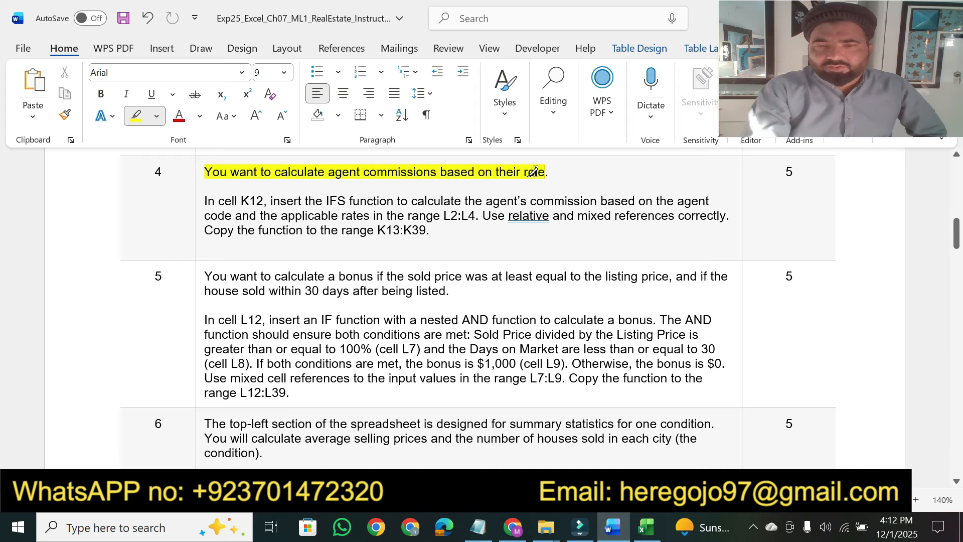
left_click_drag(204, 200, 395, 200)
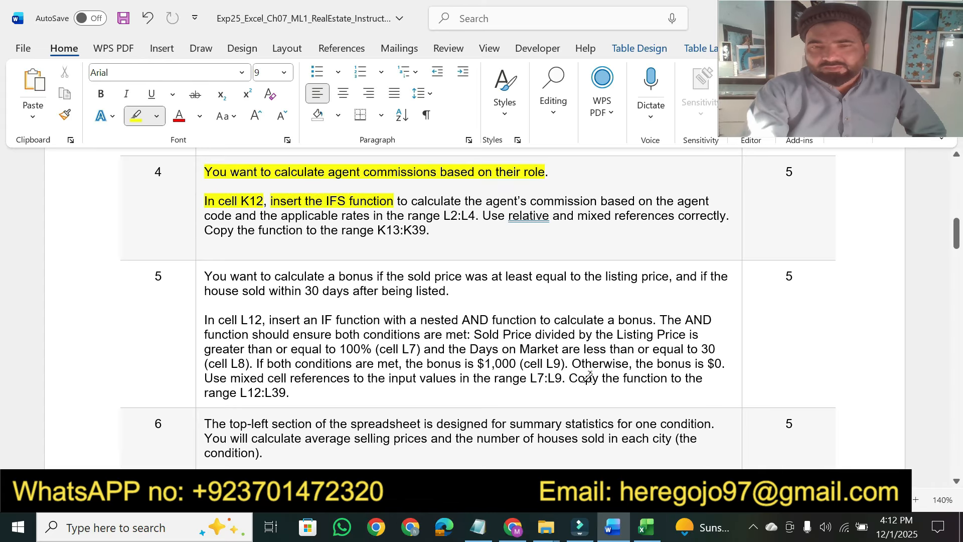
Step: Switch to the Excel workbook and start an IFS function in cell K12
left_click(647, 529)
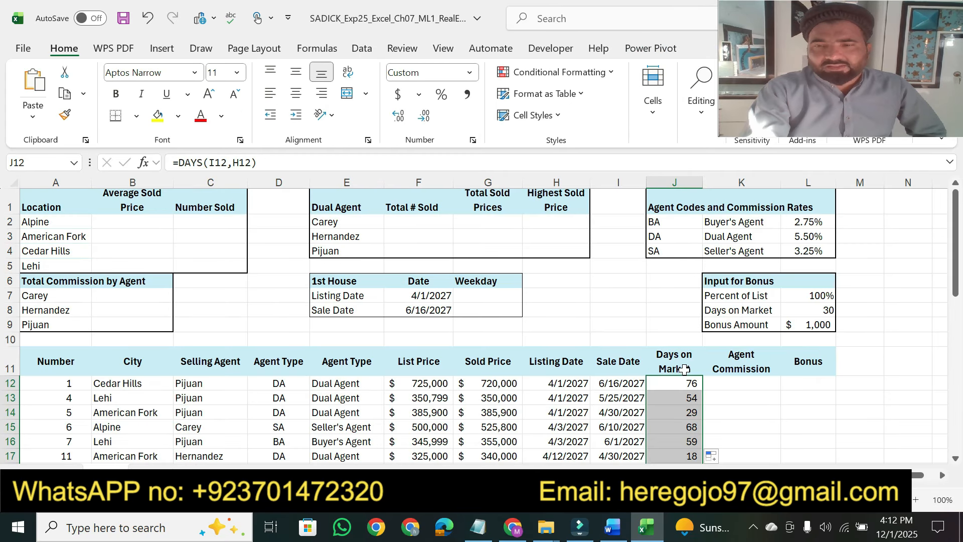
left_click(721, 381)
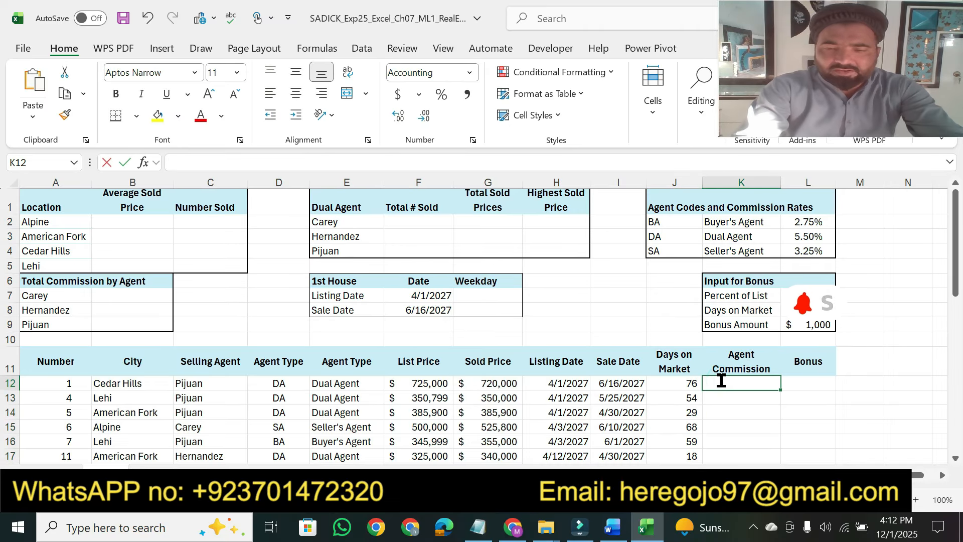
type("=ifs(")
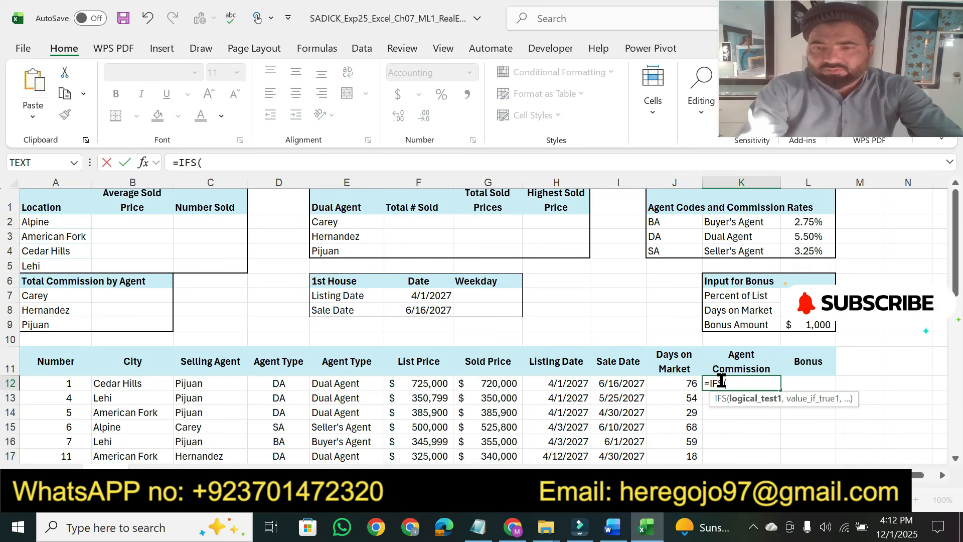
Step: In the Word instructions, highlight step 4's phrases on the agent's commission and on the code and applicable rates in L2:L4
left_click(612, 527)
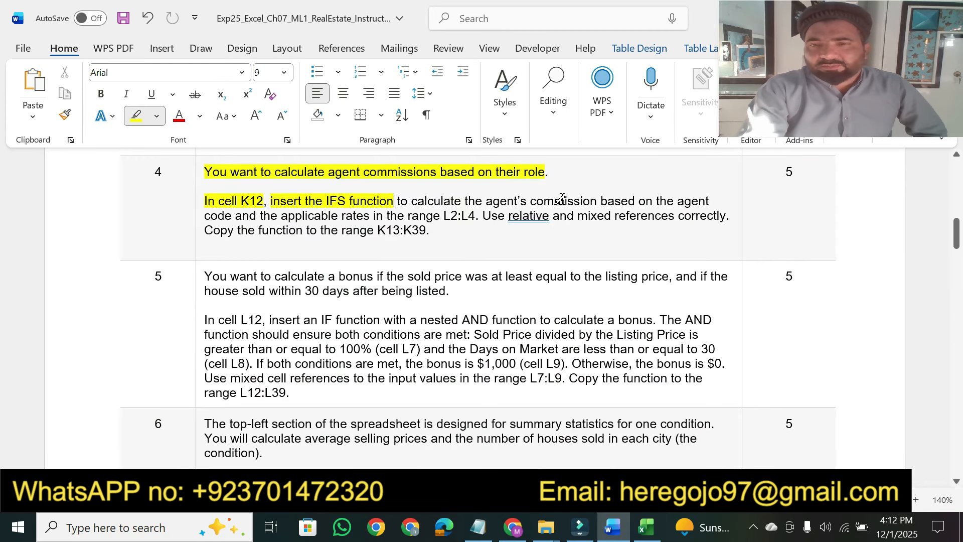
left_click_drag(486, 201, 633, 196)
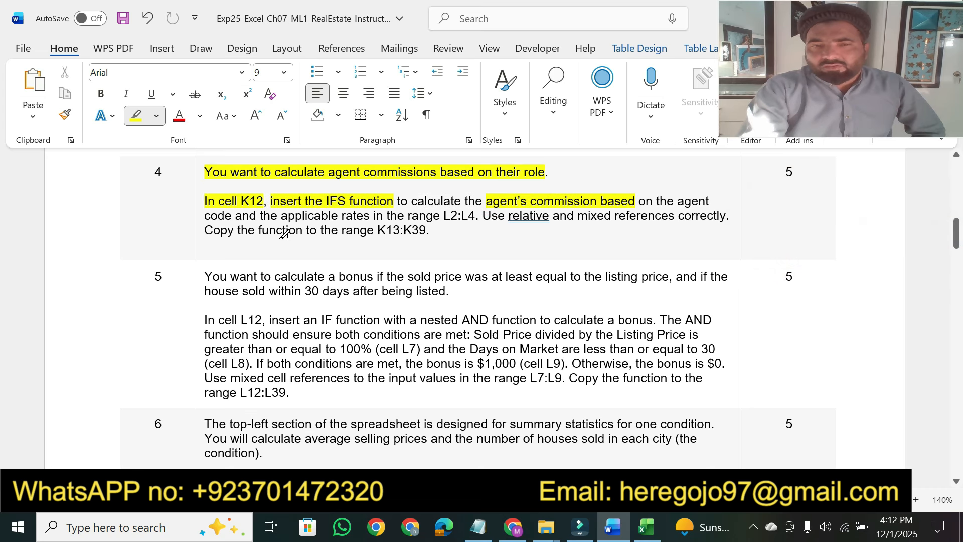
mouse_move(204, 216)
left_mouse_down()
mouse_move(506, 214)
mouse_move(475, 214)
left_mouse_up()
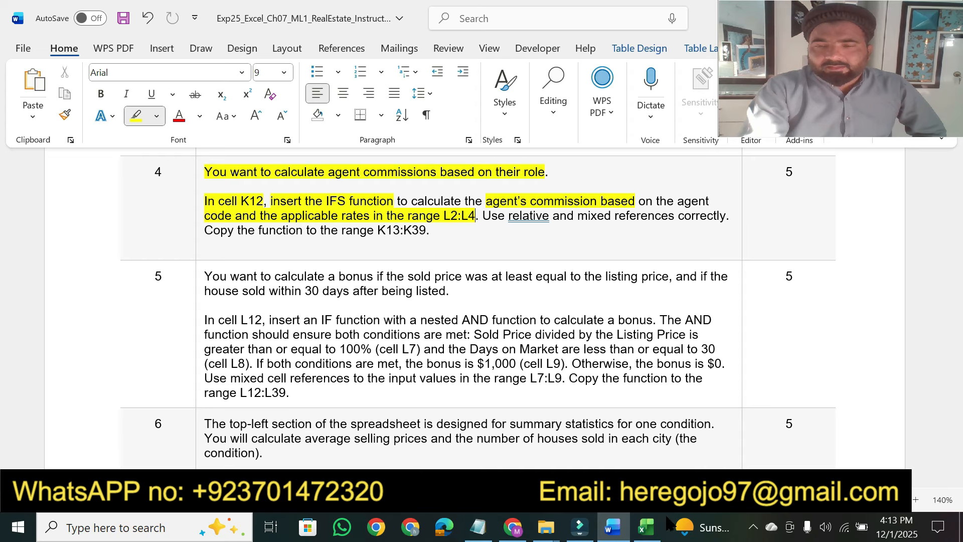
Step: Switch to the Excel workbook and enter D12=J2 as the first logical test of K12's IFS function
left_click(648, 530)
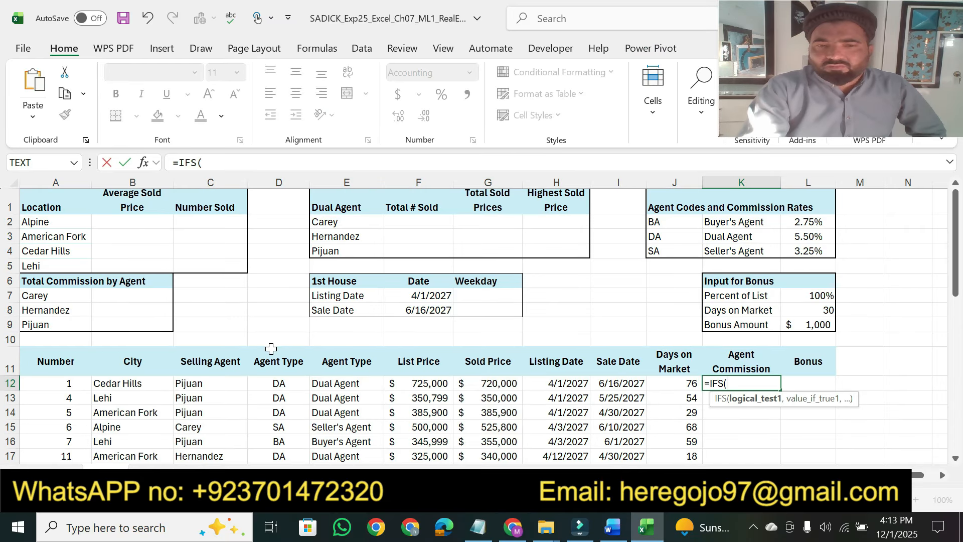
left_click(273, 382)
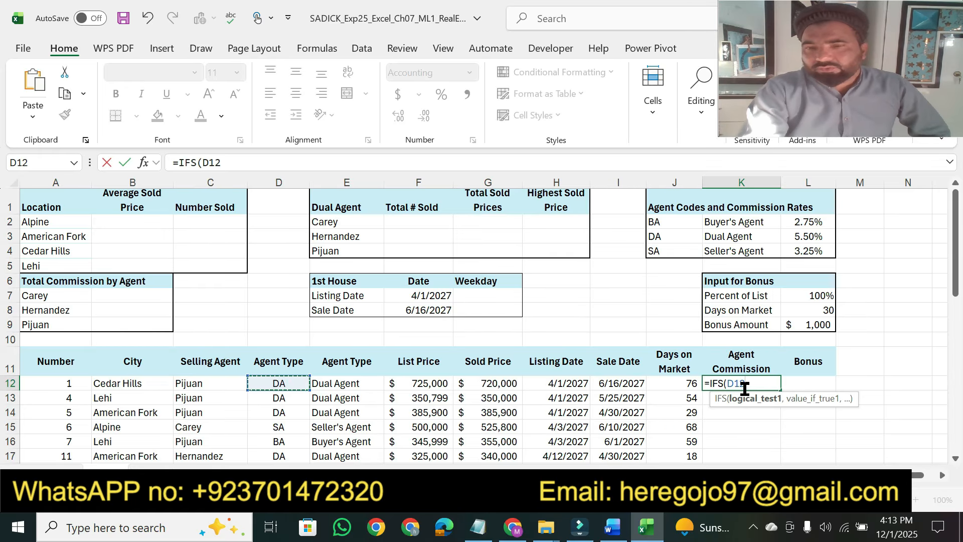
type("=")
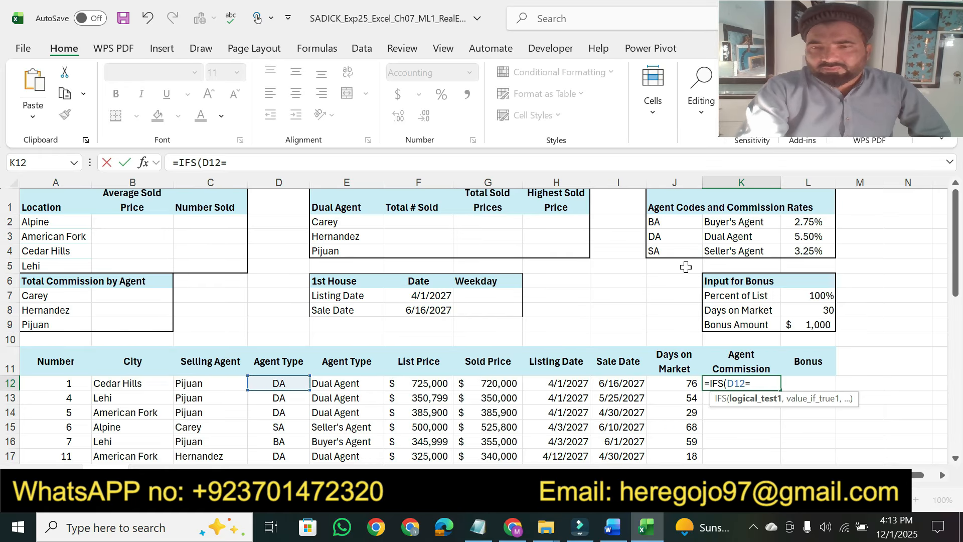
left_click(660, 220)
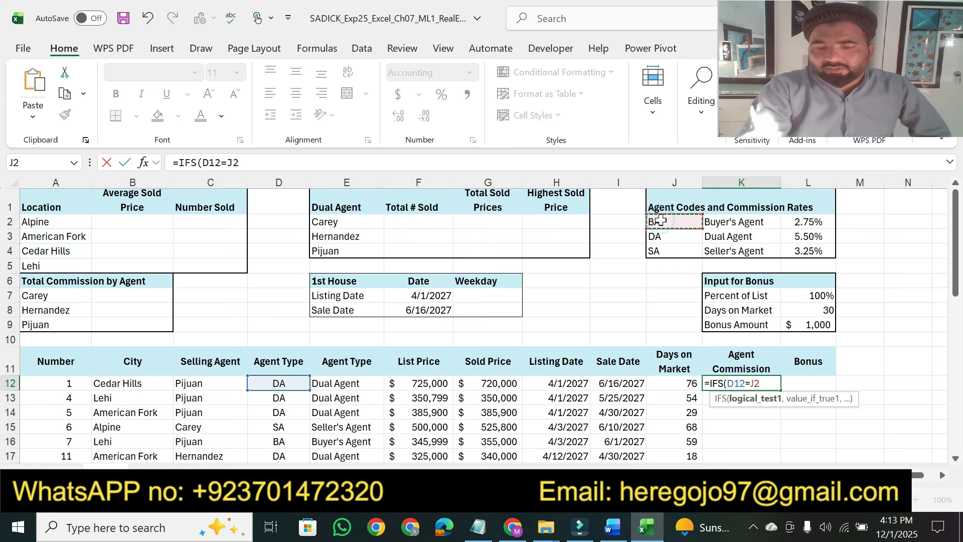
type(",")
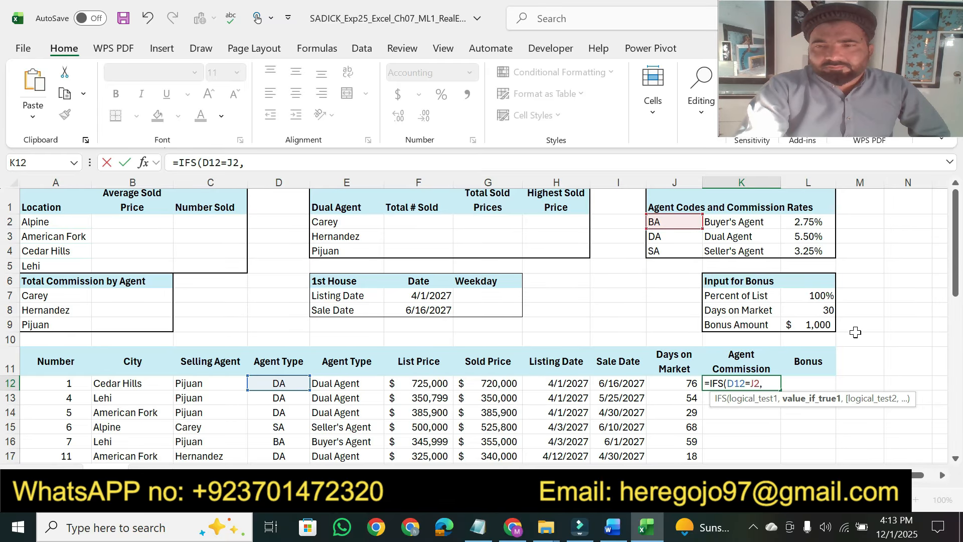
mouse_move(955, 271)
left_mouse_down()
mouse_move(954, 426)
mouse_move(955, 271)
left_mouse_up()
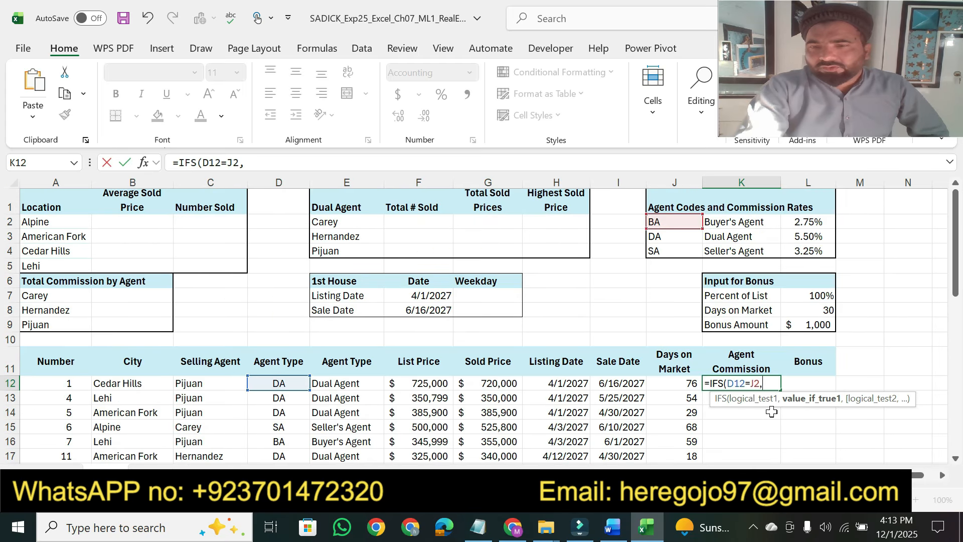
left_click(612, 532)
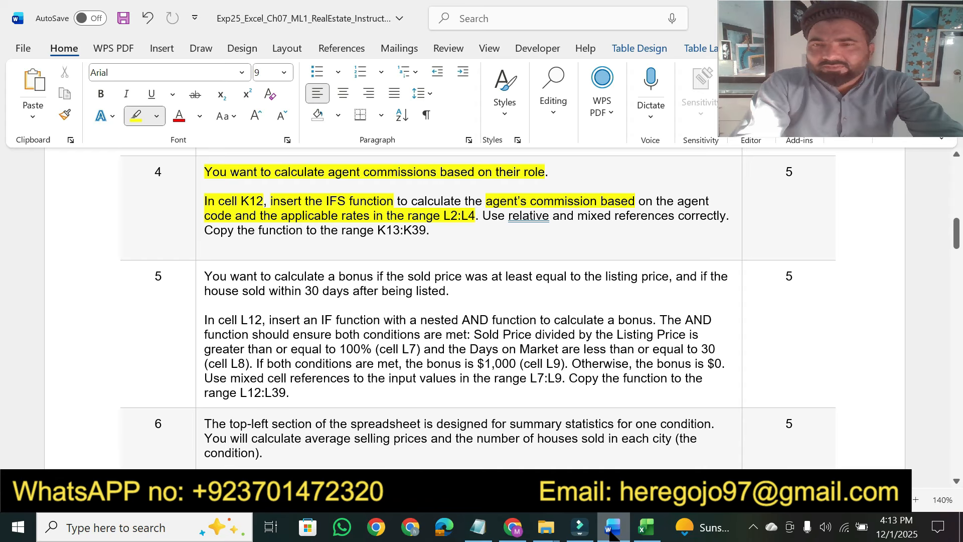
left_click(612, 532)
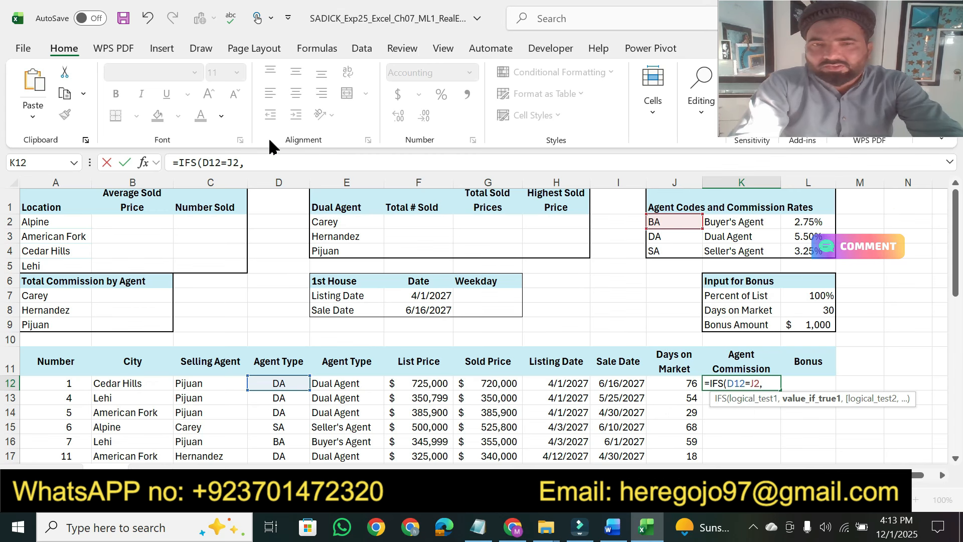
Step: Open K12's IFS function arguments and try cell L2 as the value for the first true condition
left_click(144, 164)
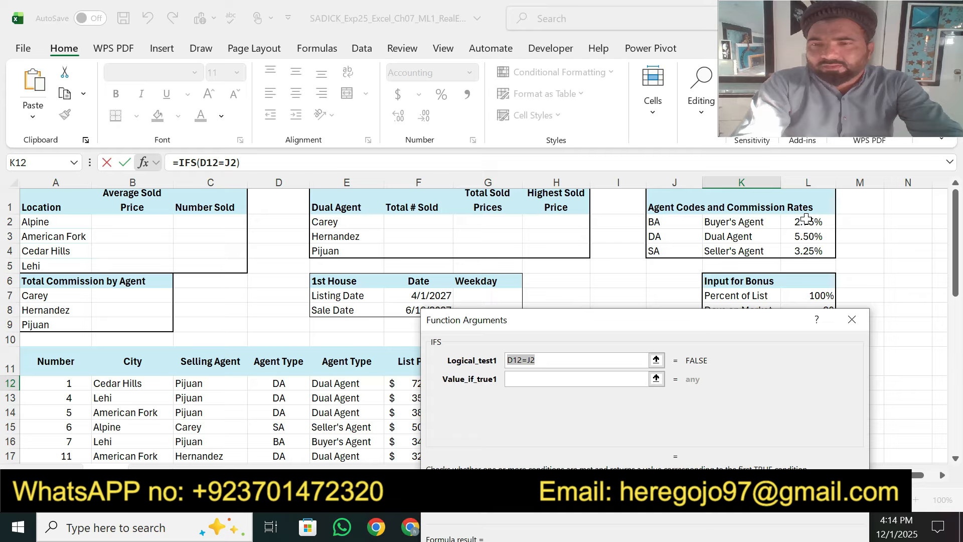
left_click(543, 379)
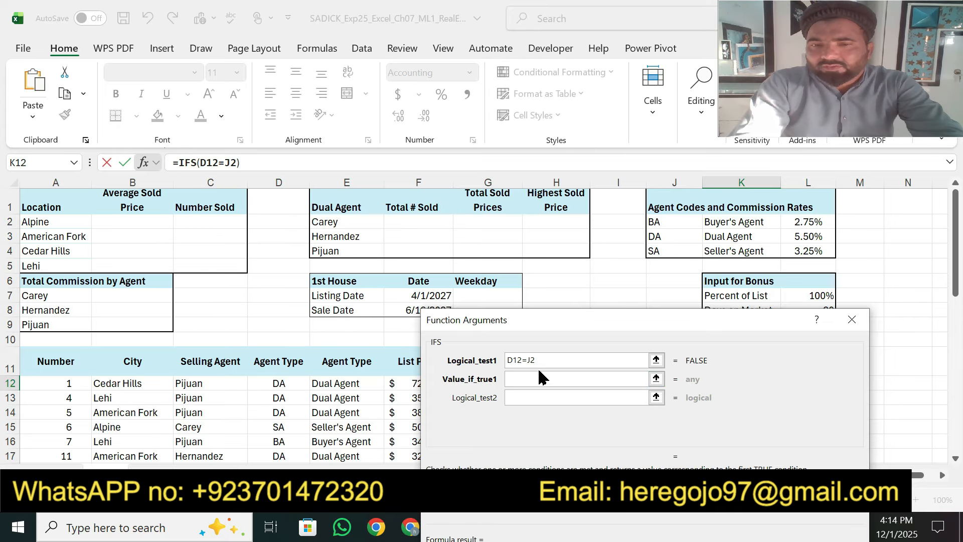
left_click(805, 231)
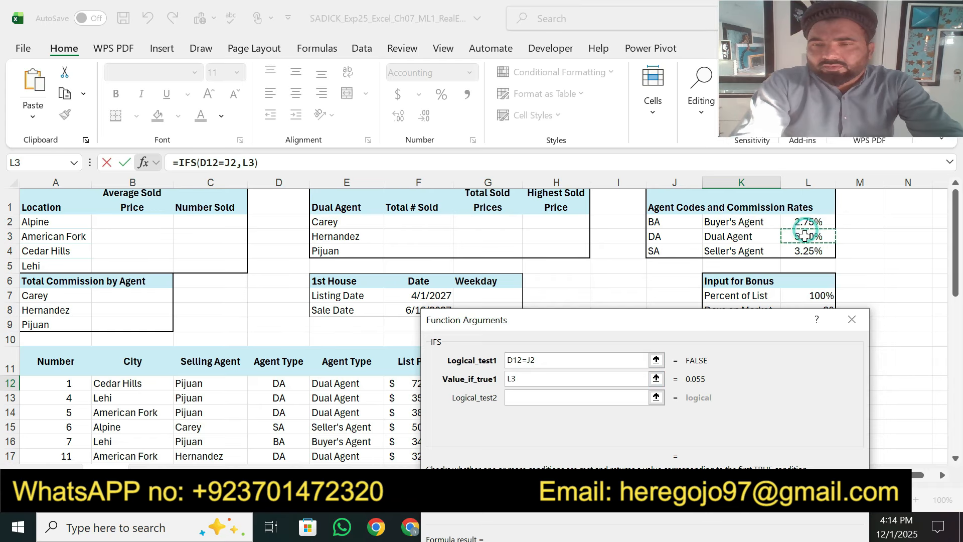
left_click(803, 223)
left_click_drag(769, 324, 707, 278)
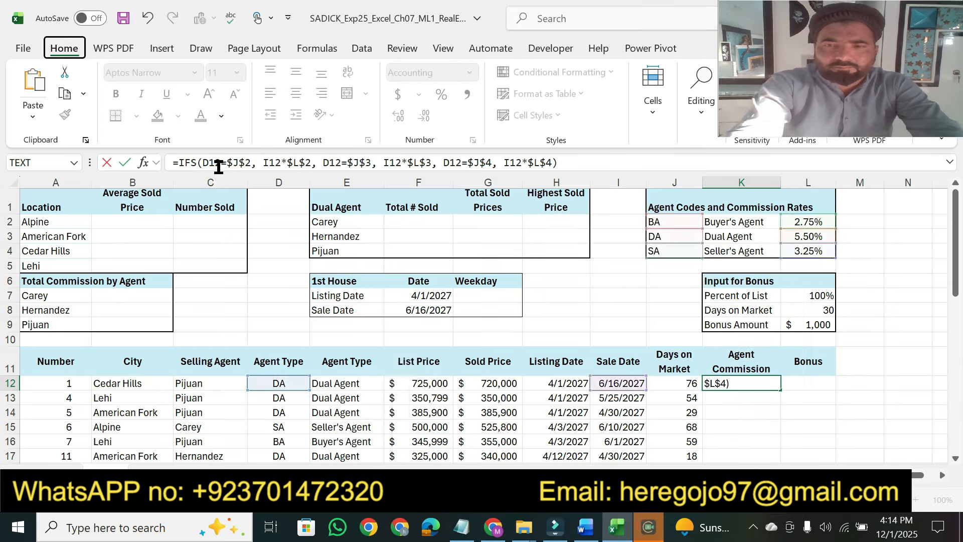
Step: Enter =IFS(D12=$J$2, I12*$L$2, D12=$J$3, I12*$L$3, D12=$J$4, I12*$L$4) in cell K12
key("alt")
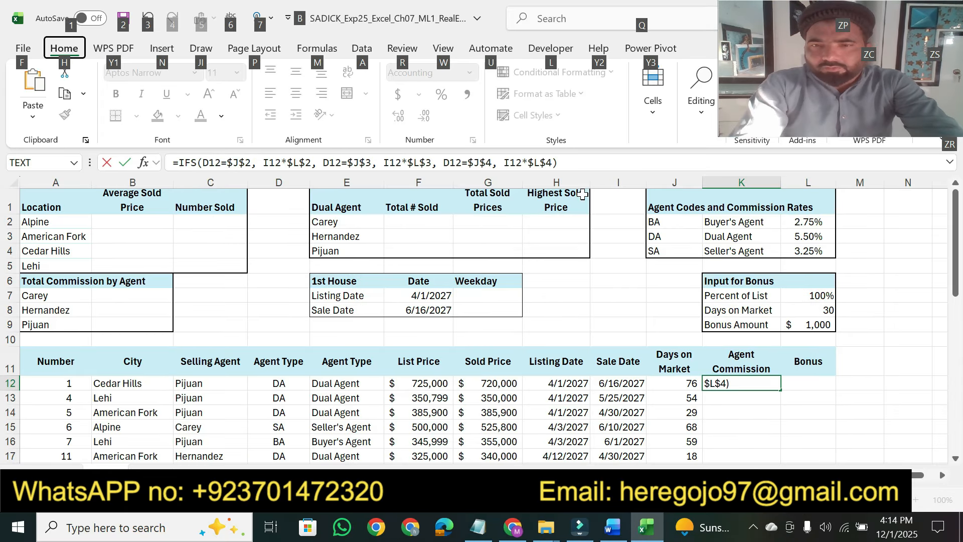
left_click(565, 161)
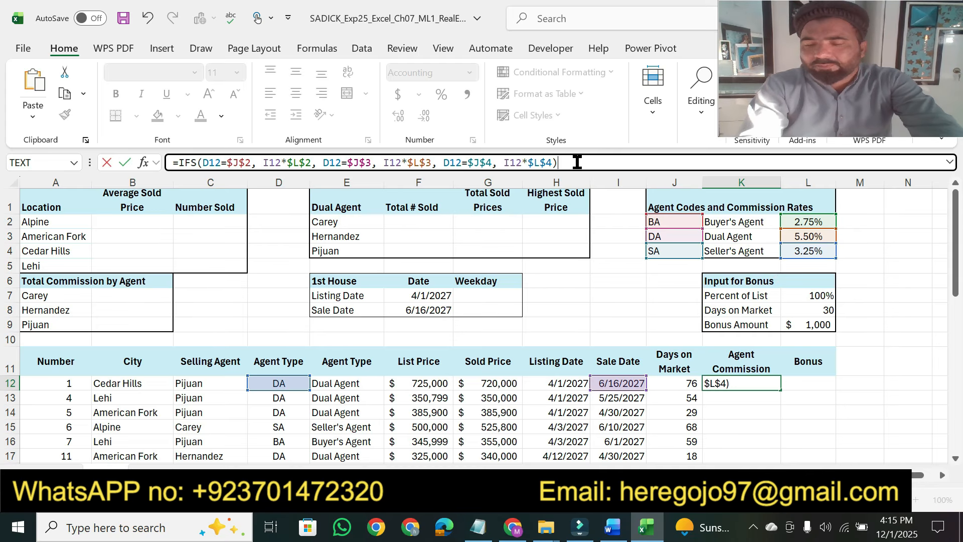
key("Return")
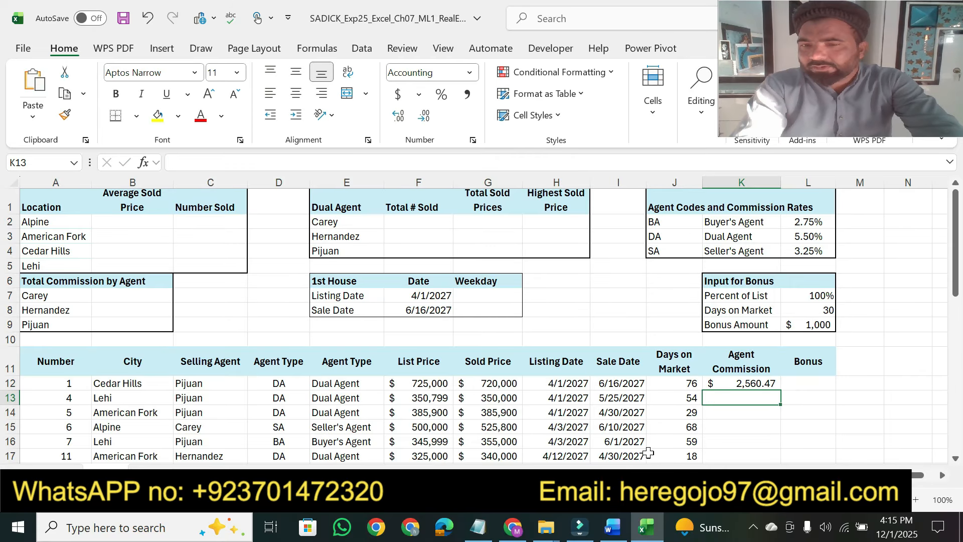
Step: Switch to the Word instructions and highlight step 4's phrases on relative and mixed references and copying the function to K13:K39
left_click(612, 527)
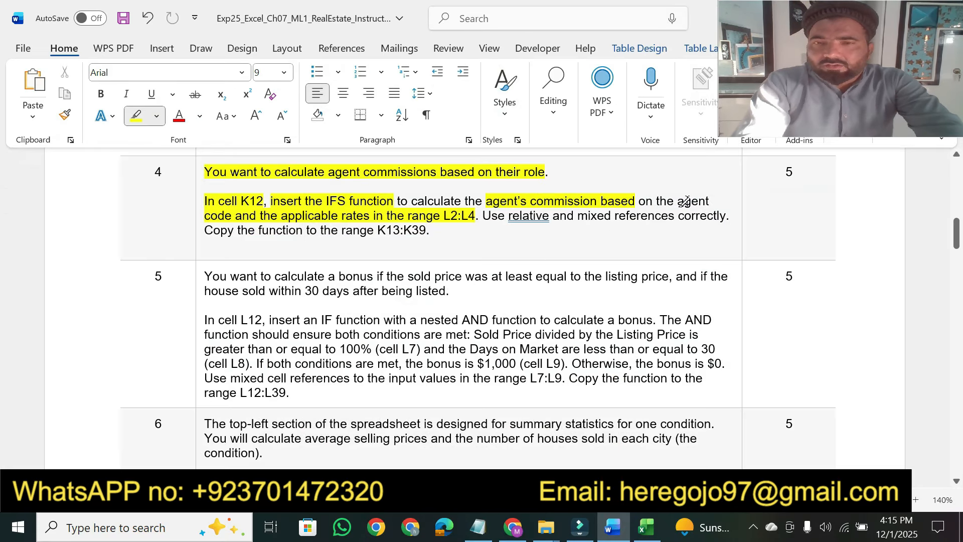
double_click(518, 216)
left_click_drag(507, 216, 705, 216)
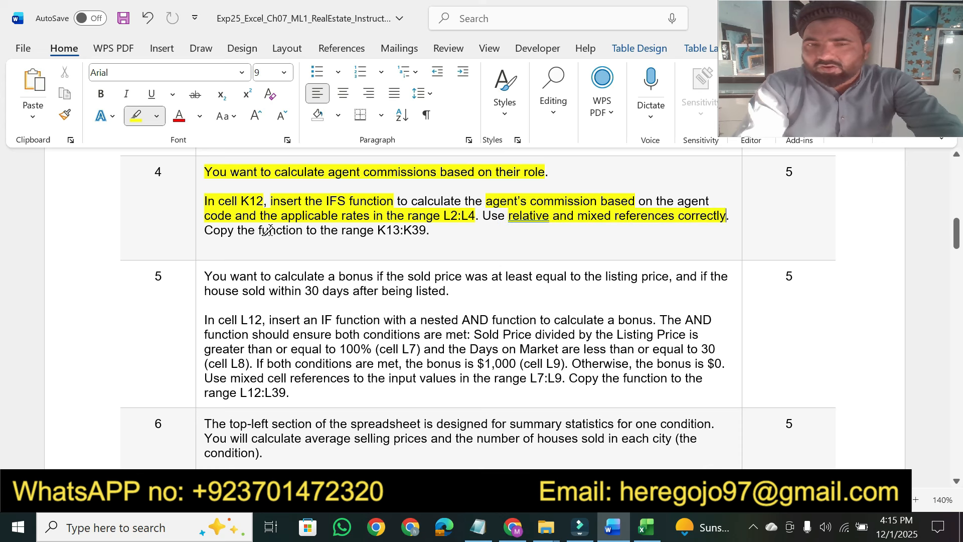
mouse_move(259, 231)
left_mouse_down()
mouse_move(374, 217)
mouse_move(425, 229)
left_mouse_up()
Step: Switch to the Excel workbook and copy K12's commission formula down to K13:K39
left_click(646, 527)
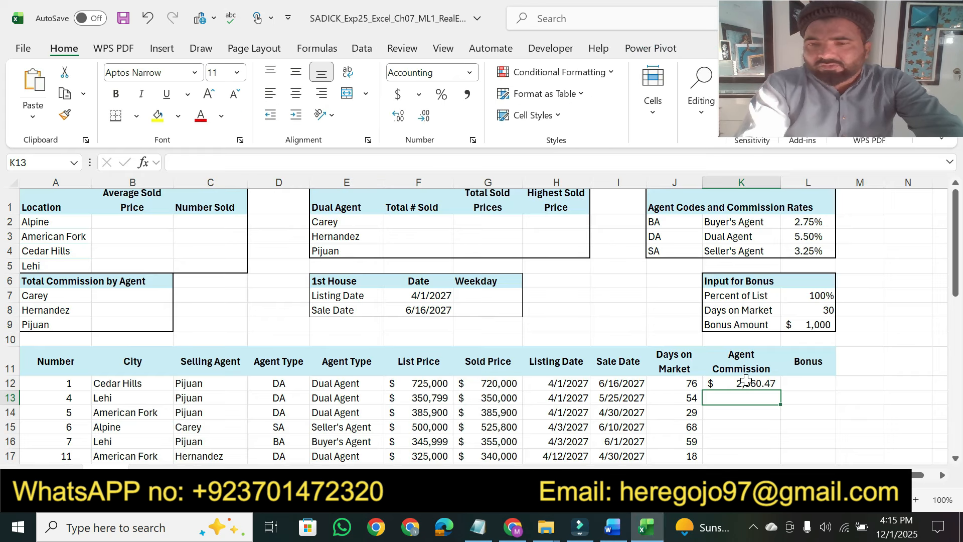
left_click(745, 381)
double_click(781, 391)
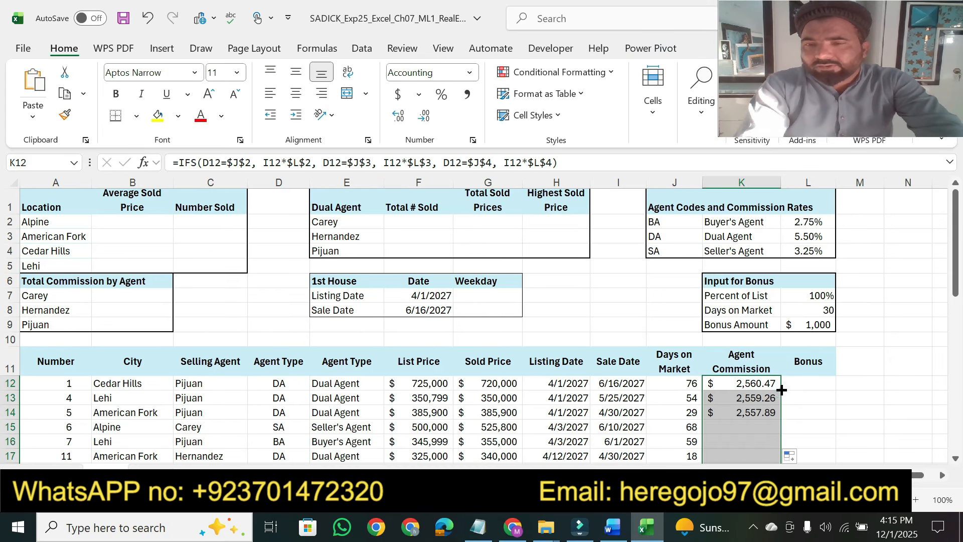
mouse_move(954, 279)
left_mouse_down()
mouse_move(958, 444)
mouse_move(955, 280)
left_mouse_up()
Step: Check step 4 in the Word instructions and review the cell references of K12's IFS formula in Excel
left_click(613, 527)
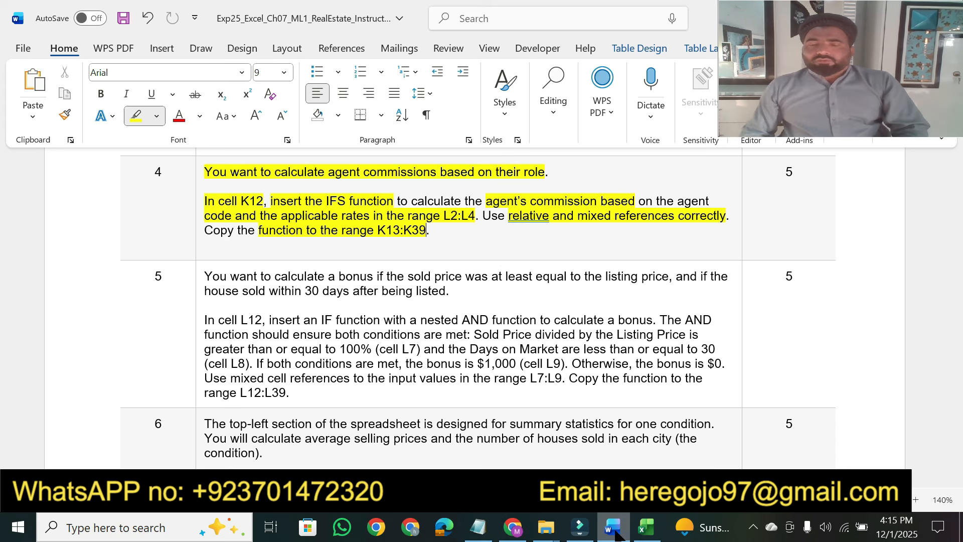
left_click(645, 528)
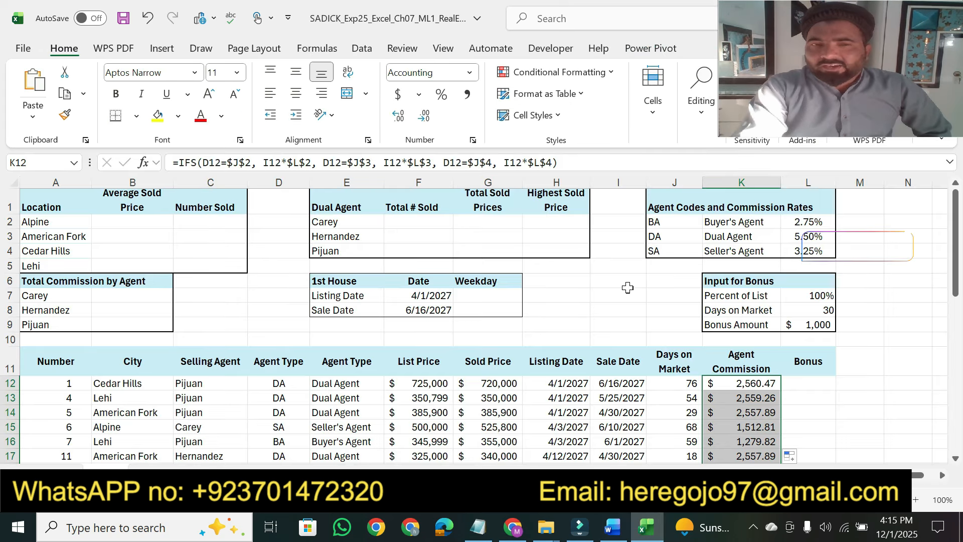
left_click(572, 164)
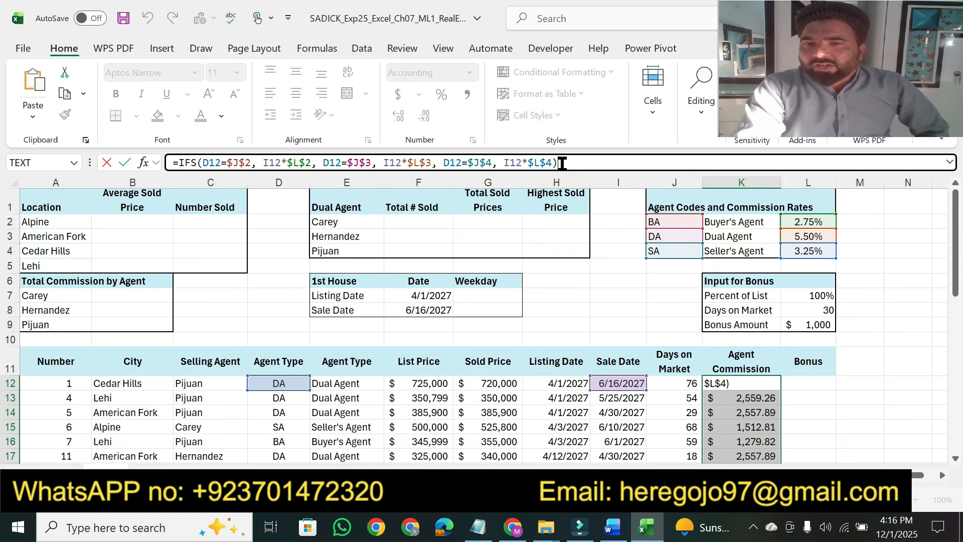
key("Return")
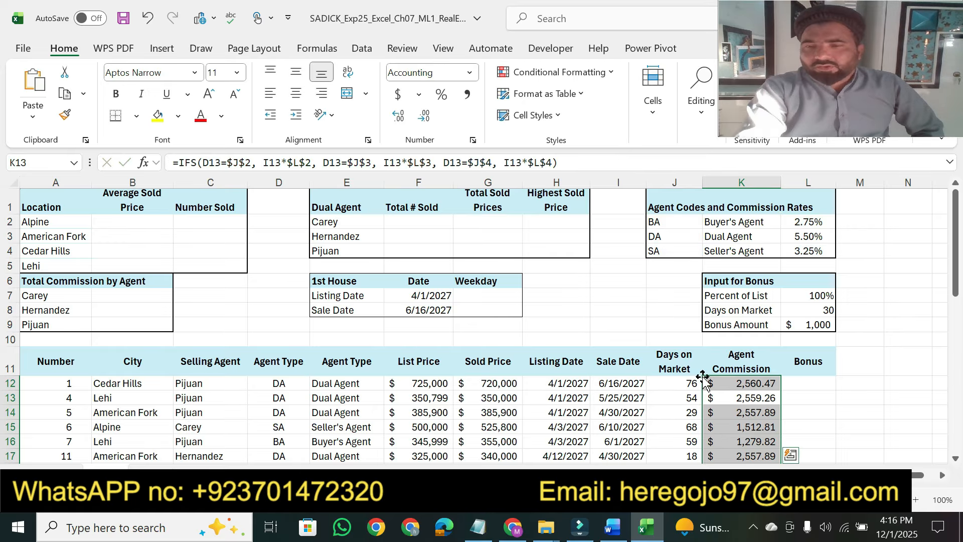
Step: Switch to the Word instructions and highlight step 5's opening phrases on the sold price, the listing price and selling within 30 days
left_click(613, 527)
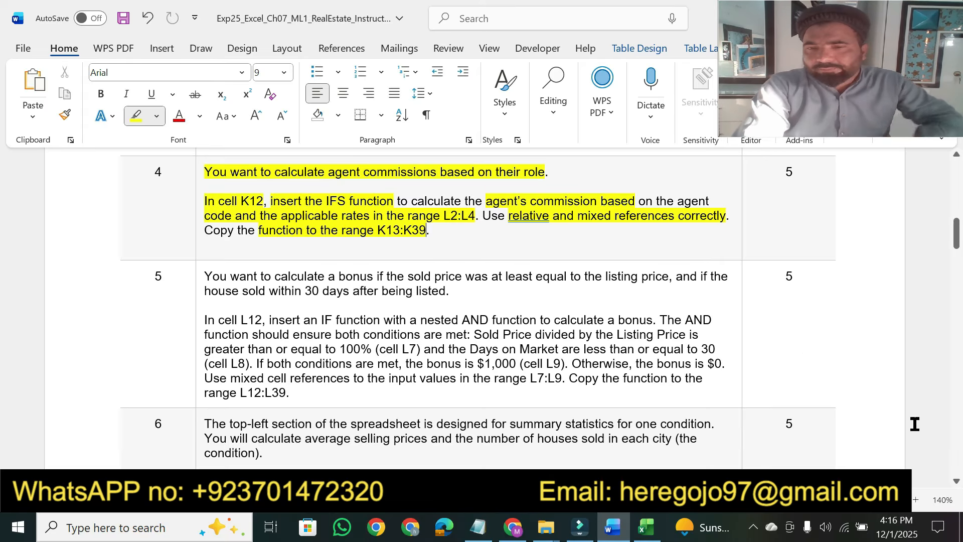
left_click(956, 482)
left_click(956, 482)
left_click(956, 483)
left_click(956, 482)
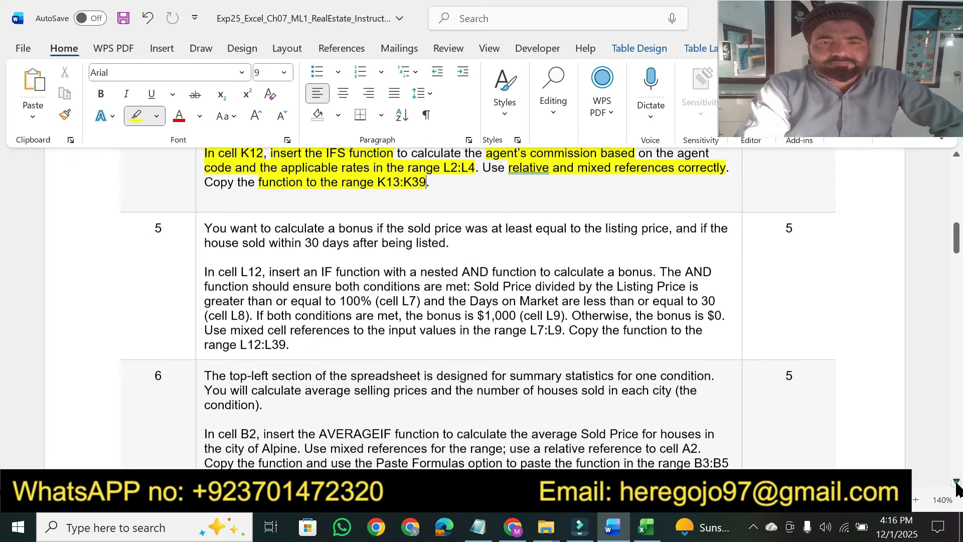
left_click(956, 483)
left_click(955, 483)
left_click(956, 483)
left_click(956, 483)
left_click(956, 482)
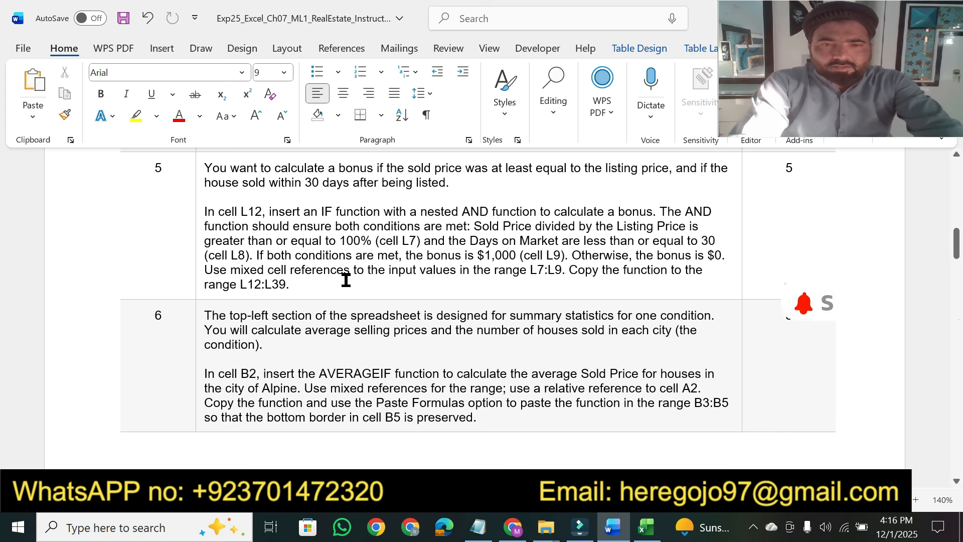
left_click(135, 116)
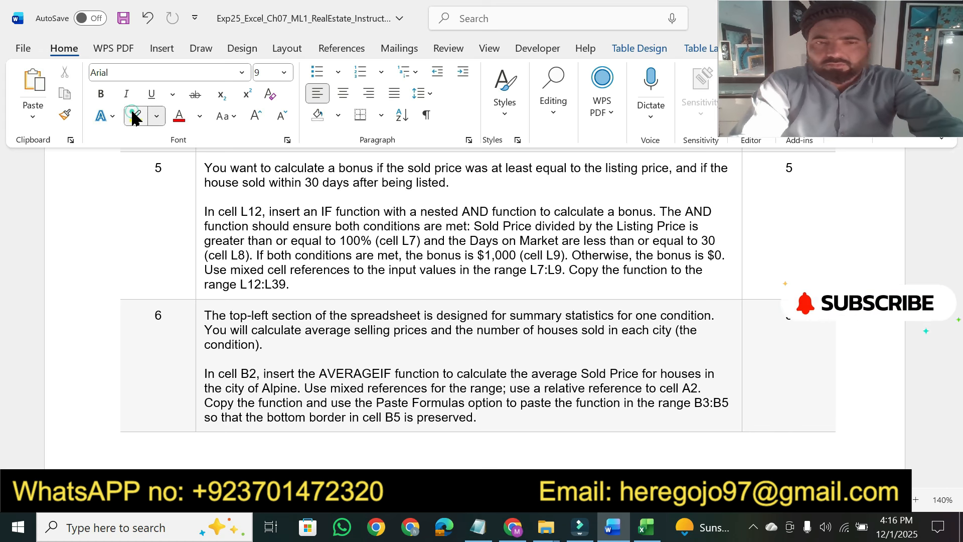
left_click_drag(206, 166, 655, 170)
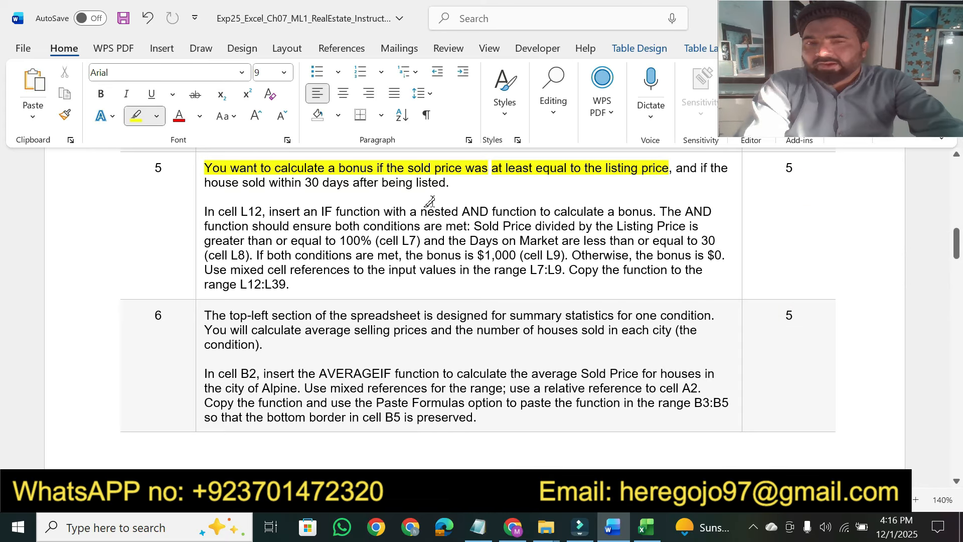
left_click_drag(205, 184, 434, 184)
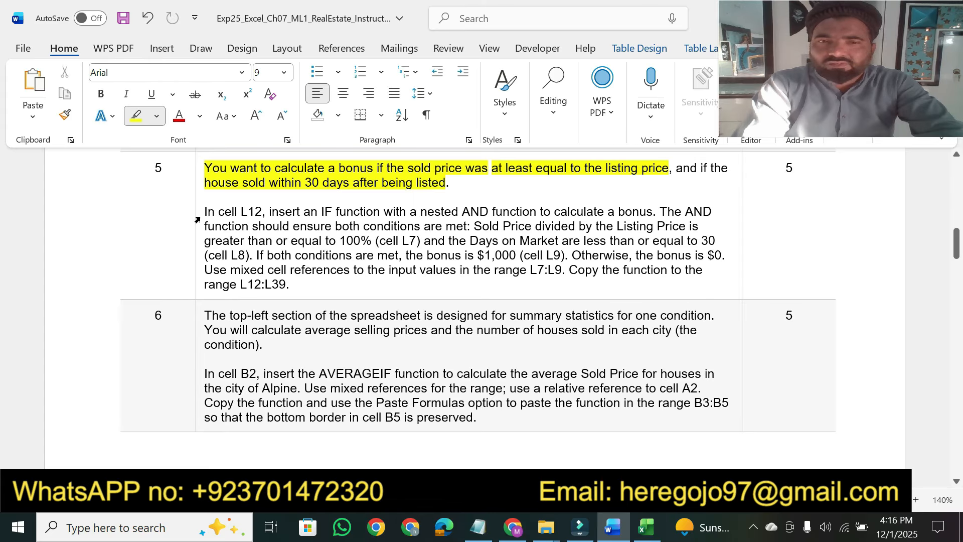
Step: Highlight step 5's phrases on cell L12, the IF function with nested AND, calculating a bonus, and ensuring both conditions are met
left_click_drag(202, 207, 653, 211)
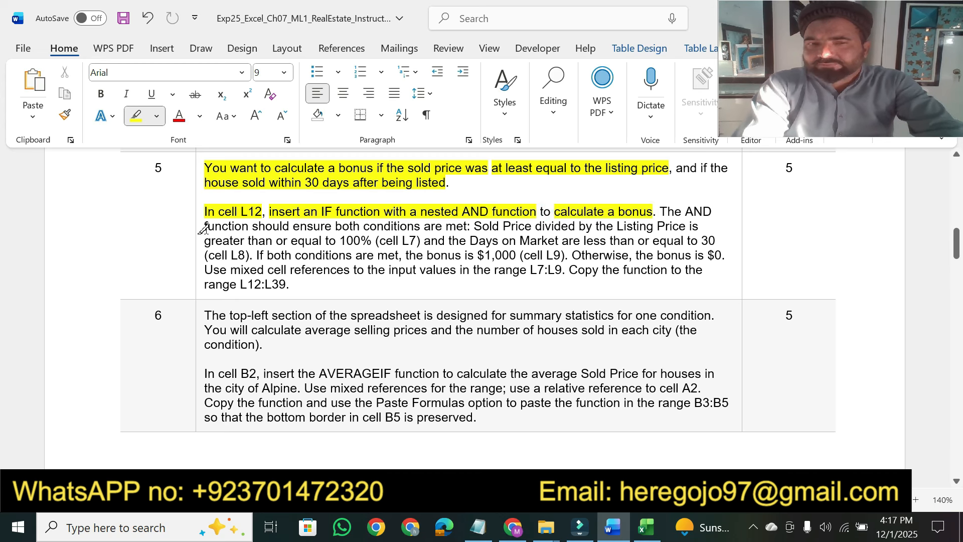
left_click_drag(204, 228, 381, 223)
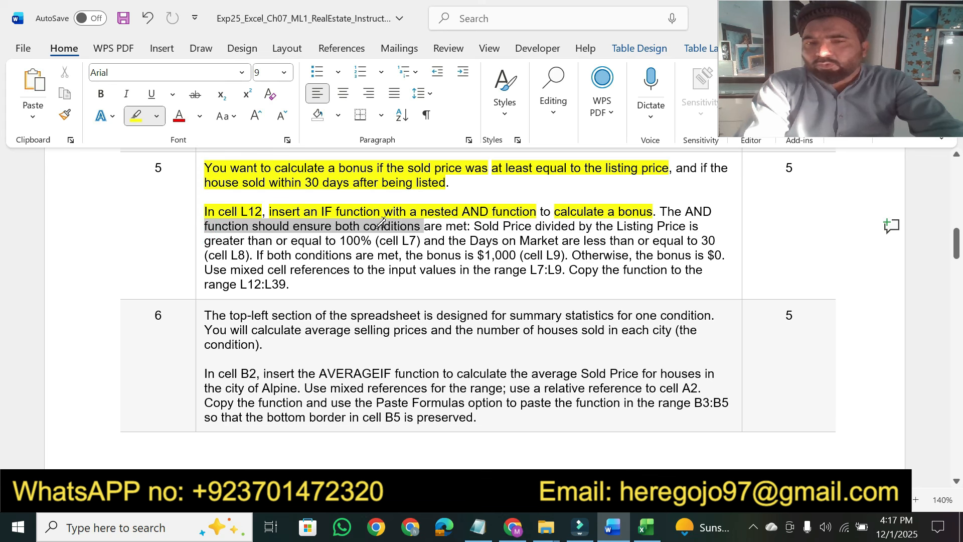
left_click_drag(449, 224, 459, 225)
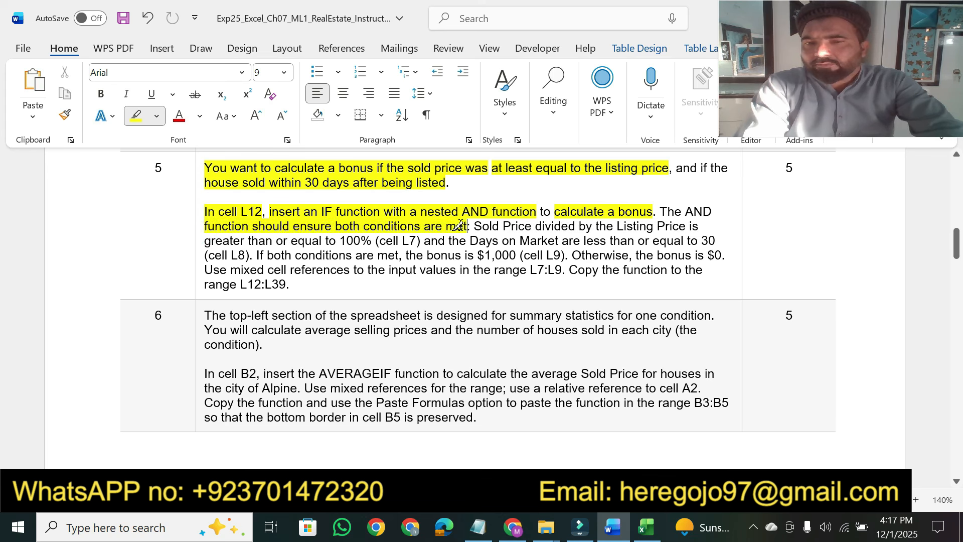
Step: Switch to the Excel workbook and begin cell L12's bonus formula with =IF(AND(
left_click(655, 531)
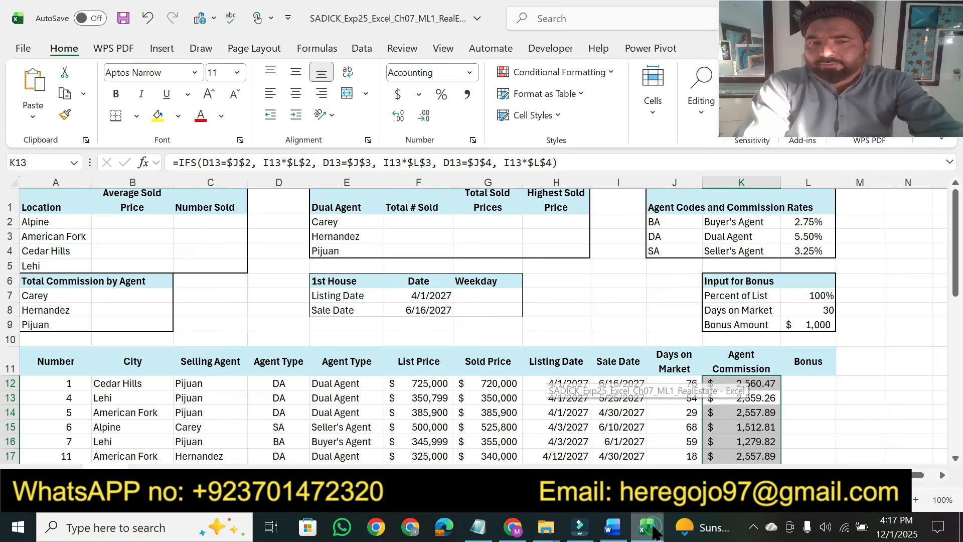
left_click(801, 384)
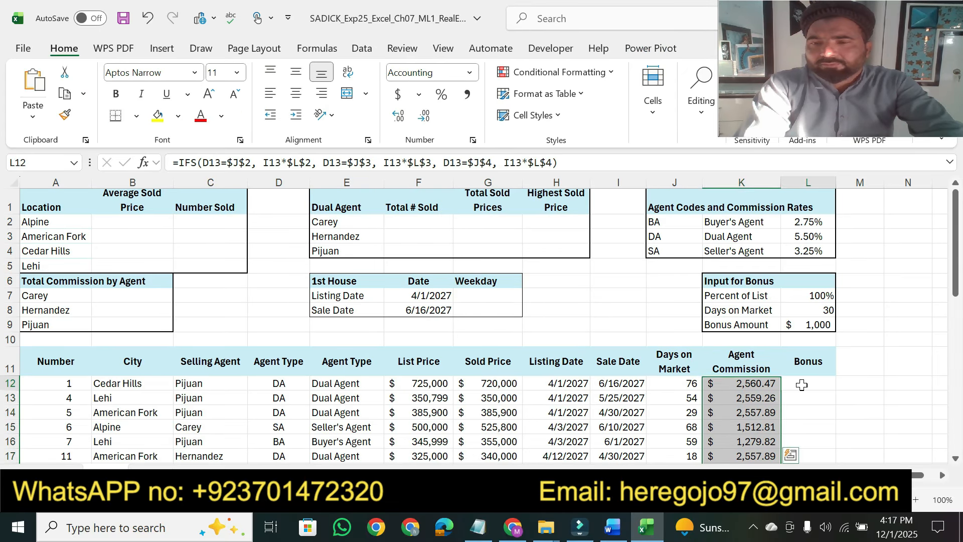
type("=")
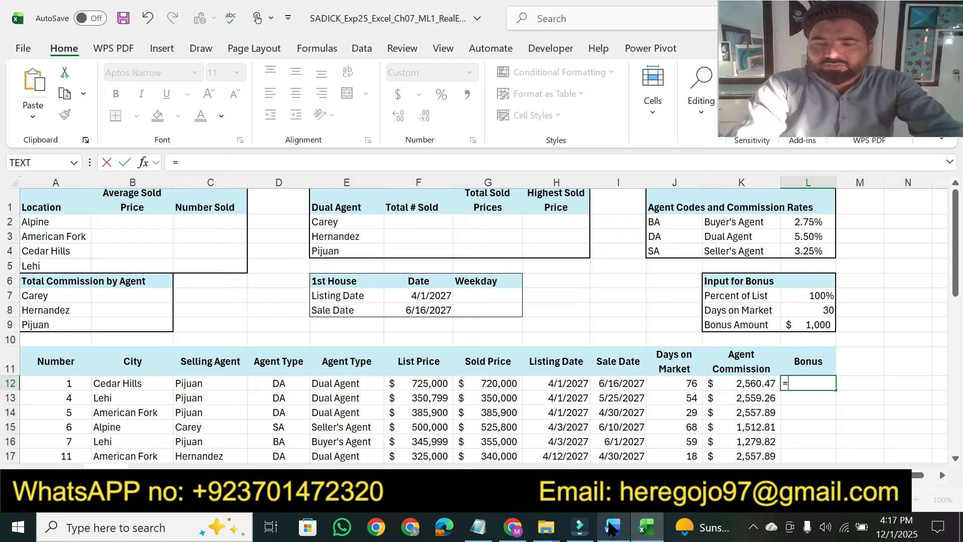
left_click(611, 531)
left_click(611, 531)
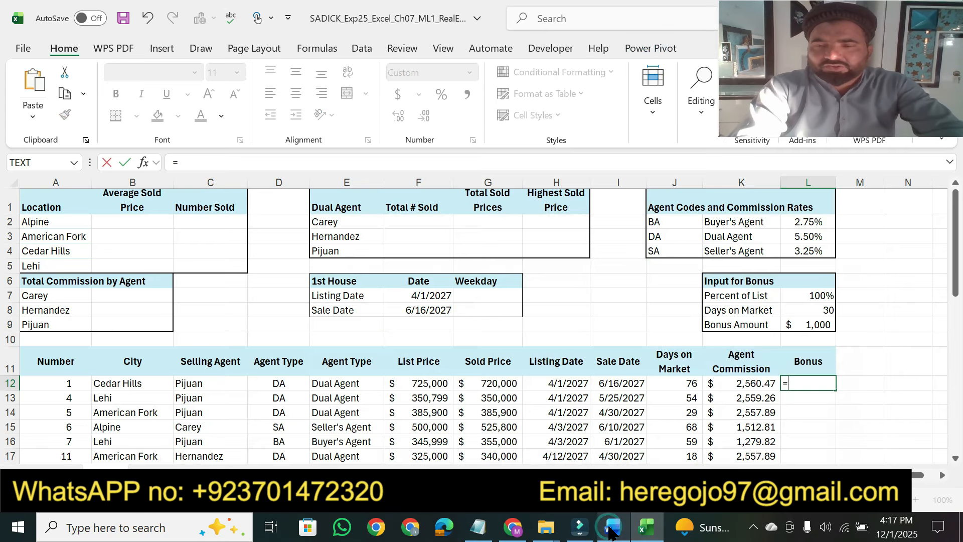
type("IF(and")
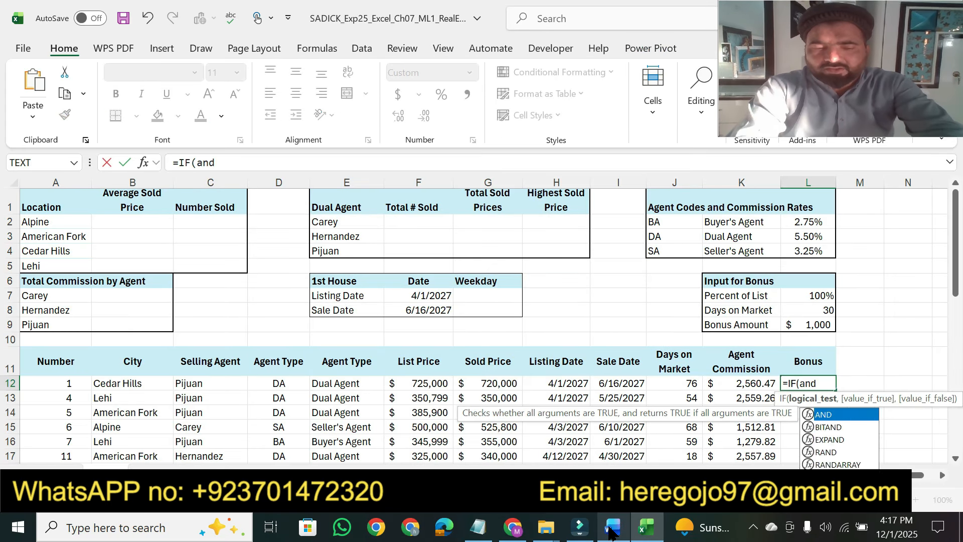
key("Tab")
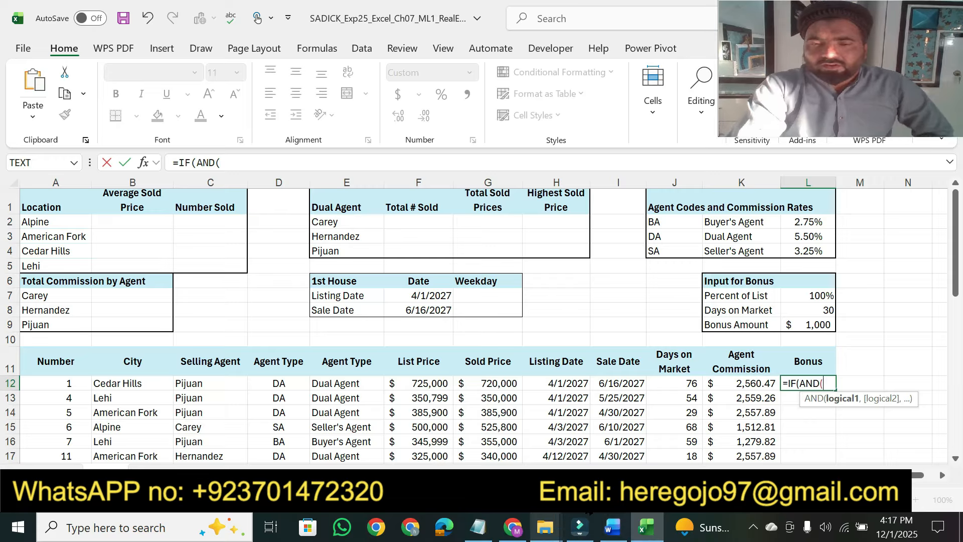
Step: Highlight "Sold Price divided by the Listing Price" in the Word instructions and add G12/F12 to L12's formula in Excel
left_click(611, 531)
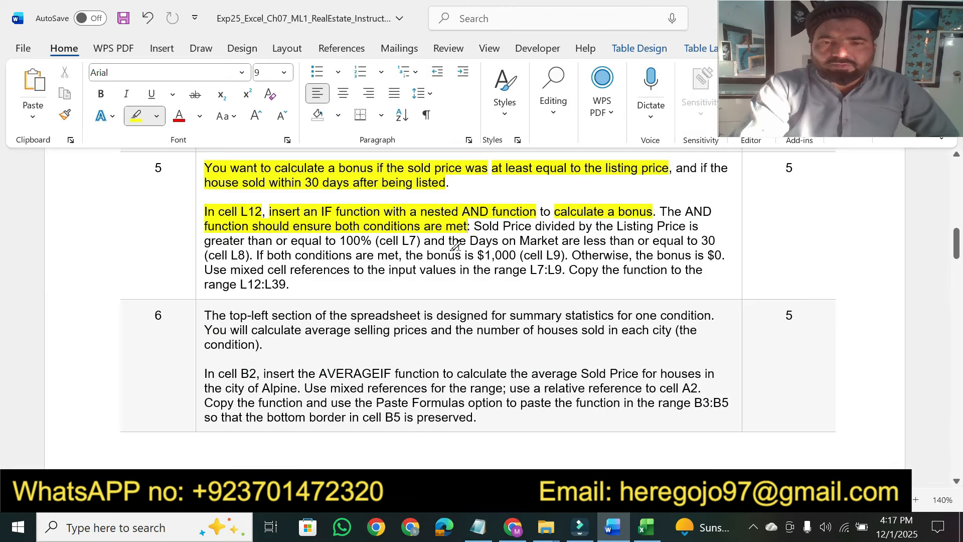
left_click_drag(474, 227, 667, 224)
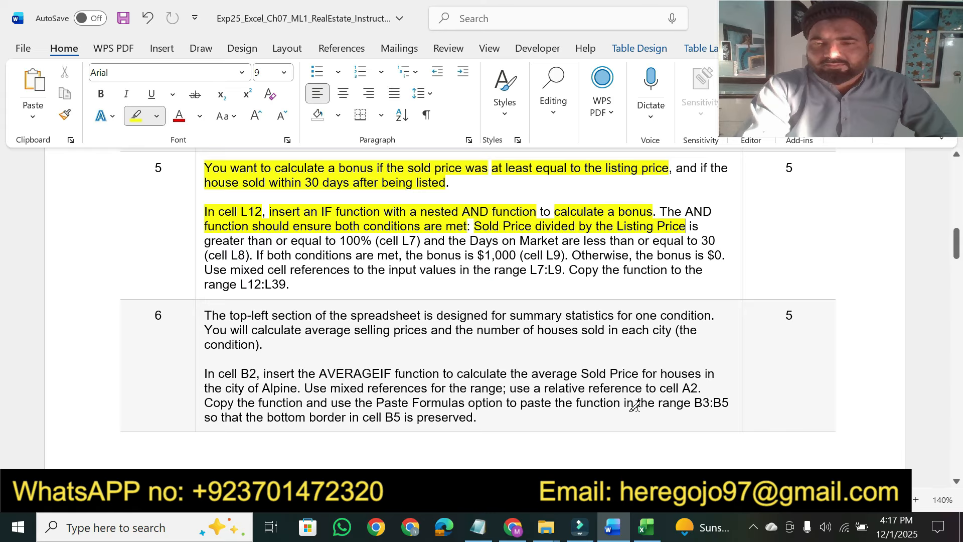
left_click(646, 528)
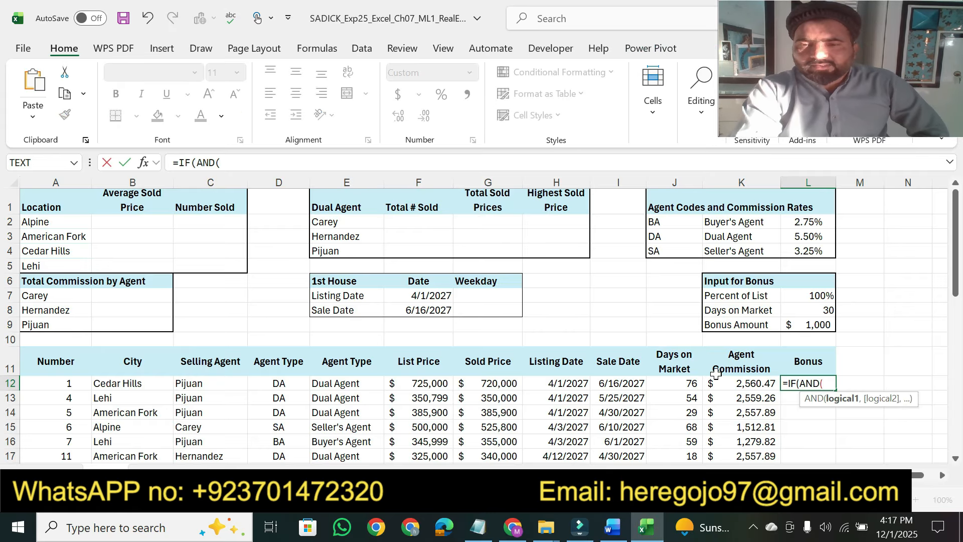
left_click(503, 385)
type("/")
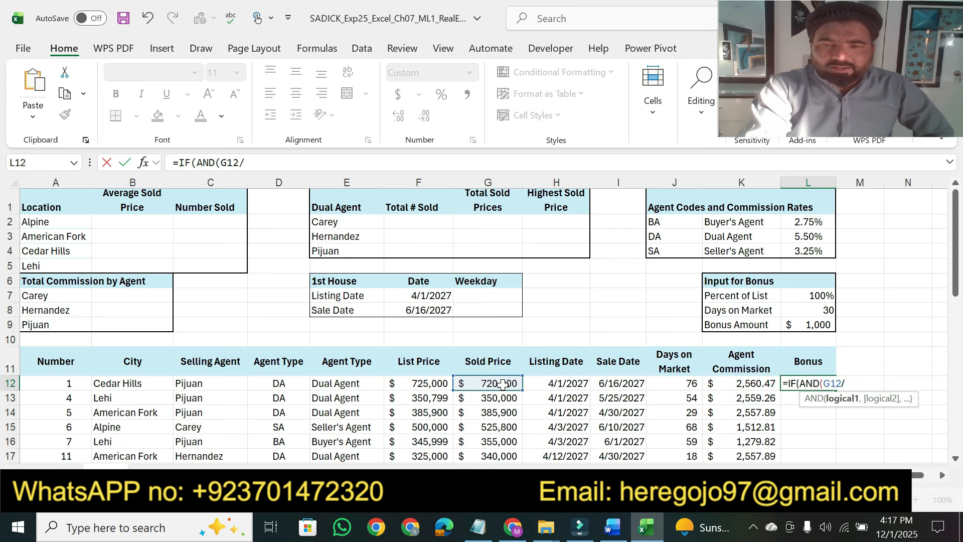
left_click(420, 382)
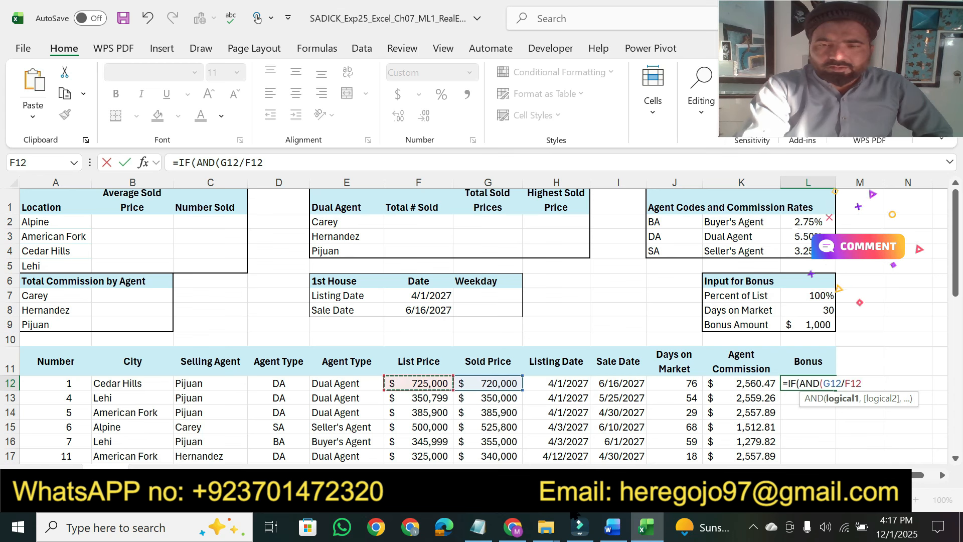
Step: Highlight "than or equal to 100%" in the Word instructions and extend L12's first AND condition in Excel with >=$L$7
left_click(611, 526)
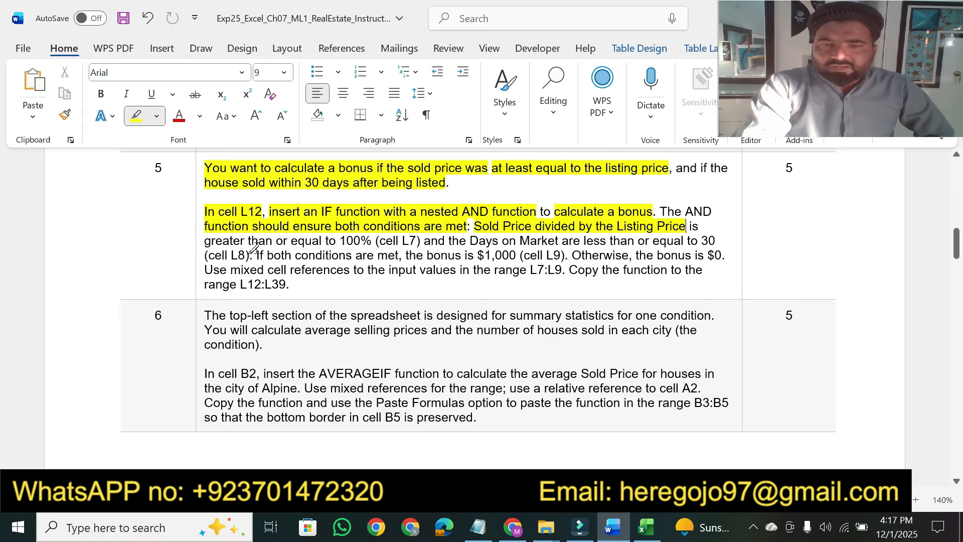
left_click_drag(249, 241, 371, 241)
left_click(645, 527)
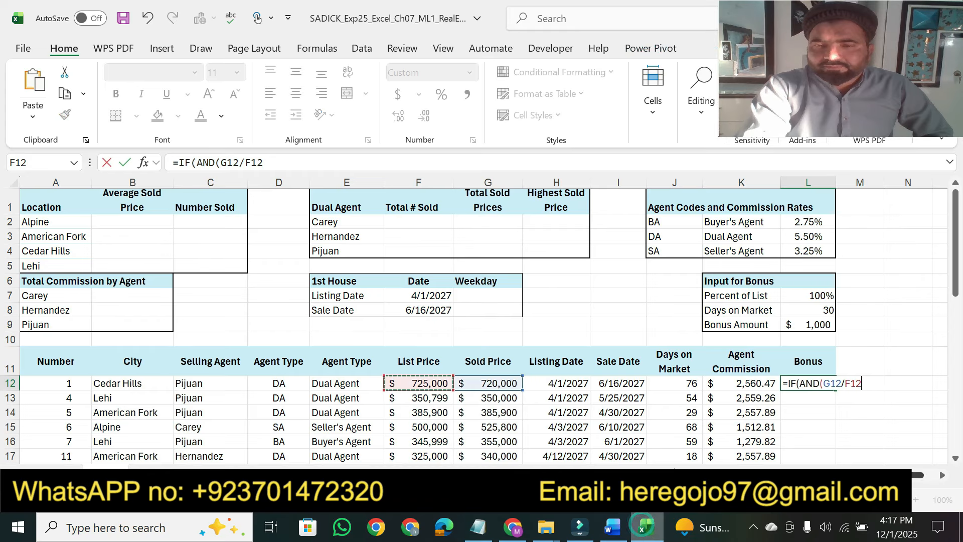
left_click(311, 162)
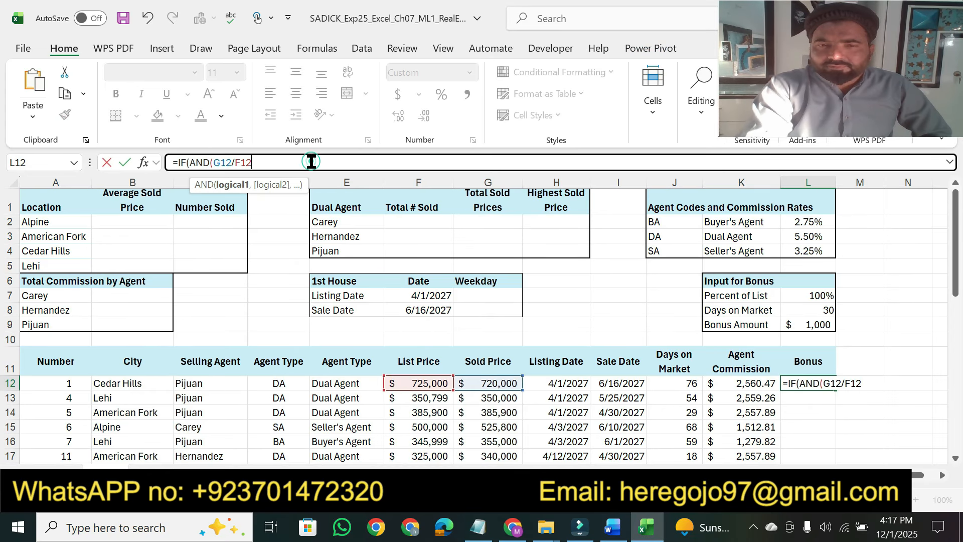
type(">=")
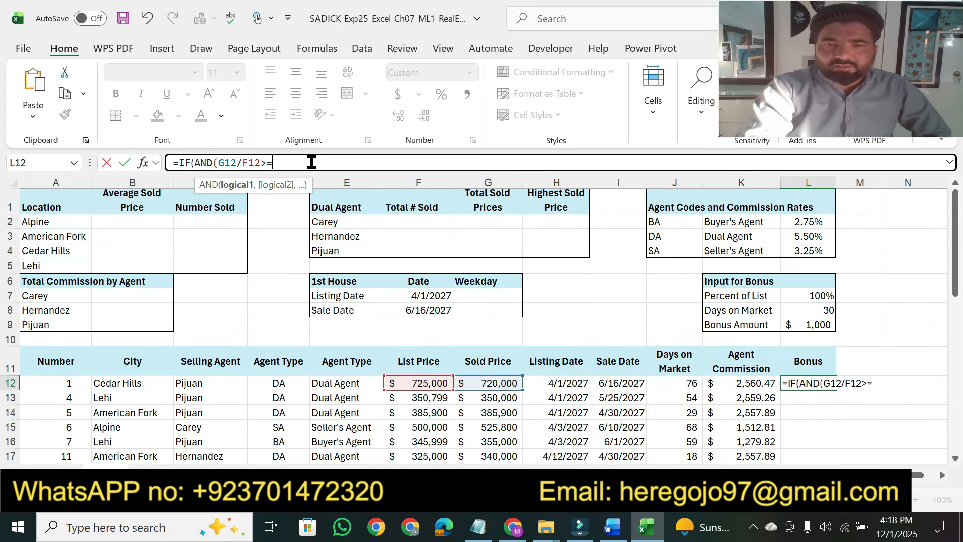
left_click(816, 295)
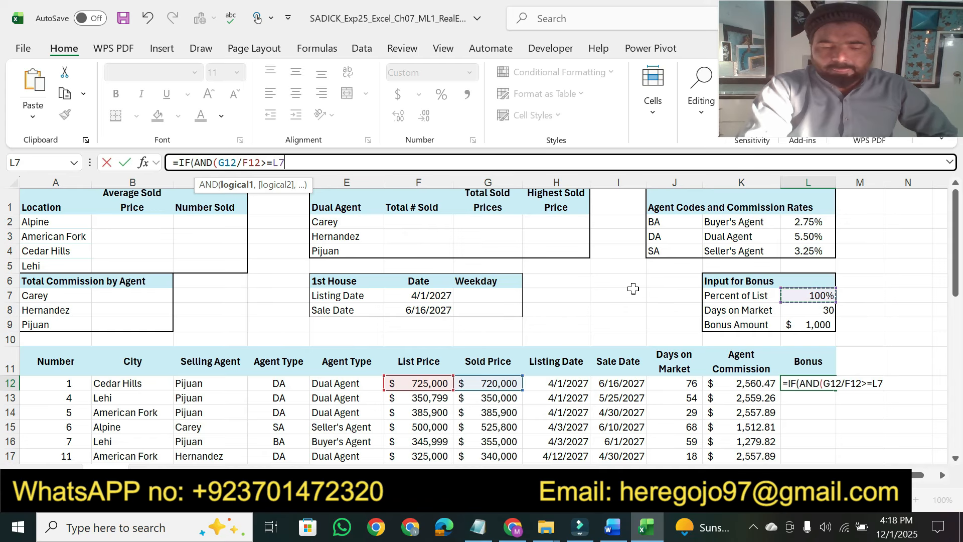
key("F4")
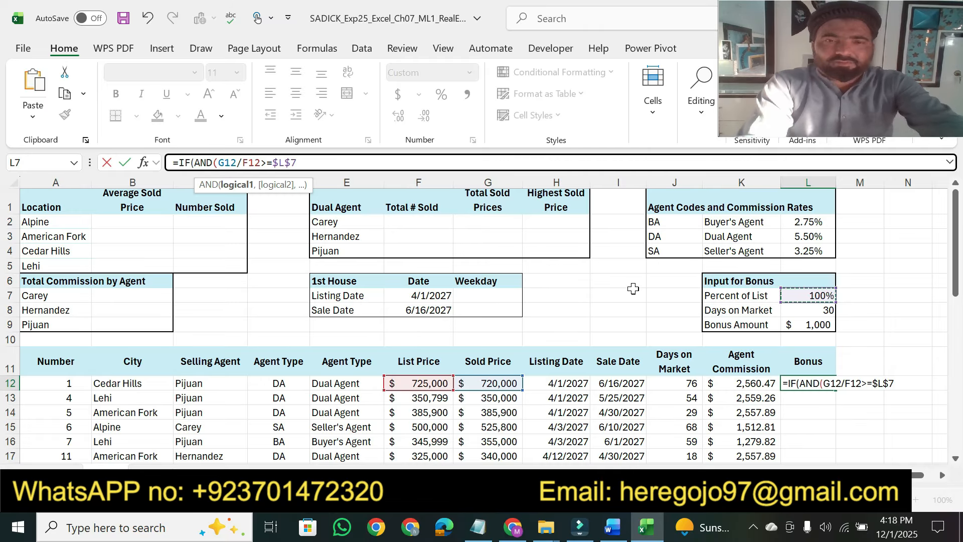
type(",")
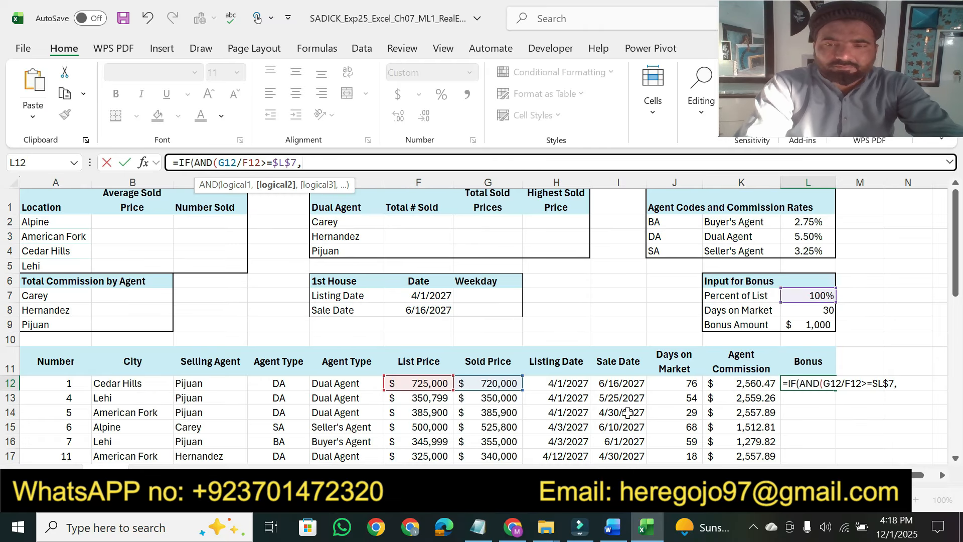
Step: Highlight the Word phrase "Days on Market are less than or equal to 30" and add the absolute reference $L$8 to L12's formula in Excel
left_click(613, 531)
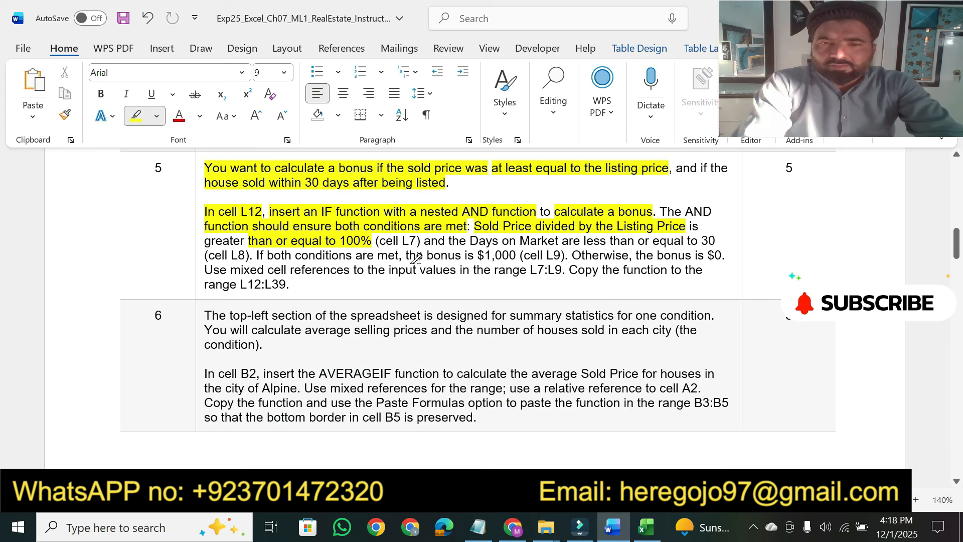
left_click_drag(467, 240, 716, 241)
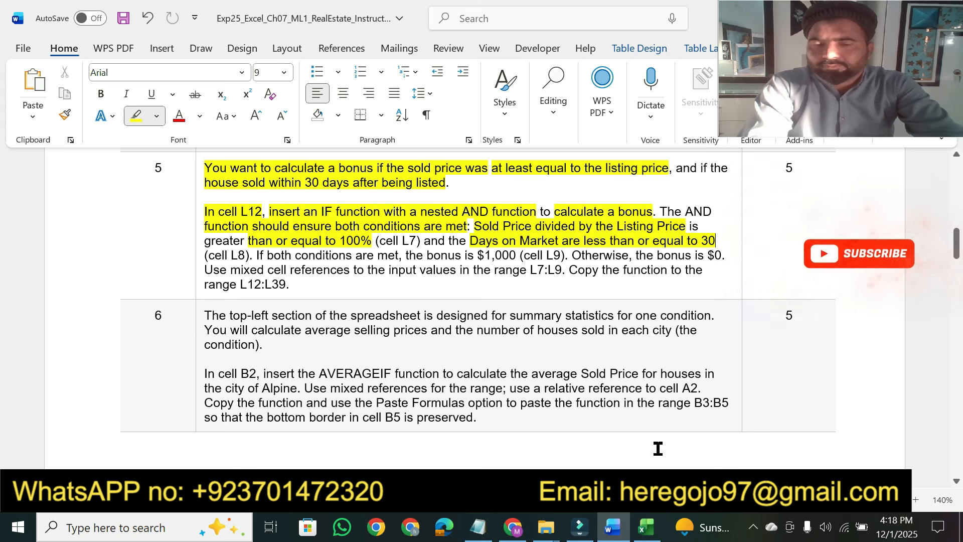
left_click(647, 527)
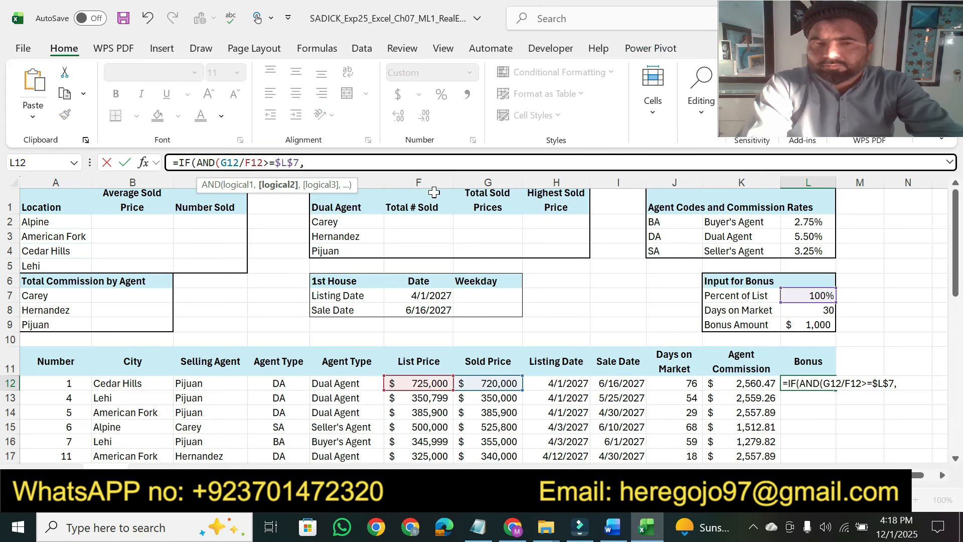
left_click(819, 310)
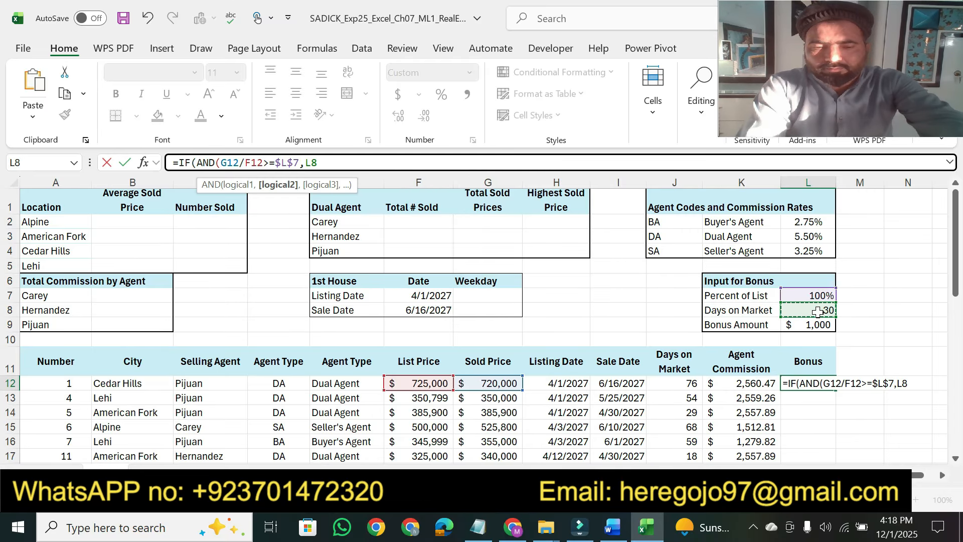
key("F4")
Step: Highlight the Word phrase on the $1,000 bonus when both conditions are met and add $L$9 to L12's formula in Excel
left_click(613, 536)
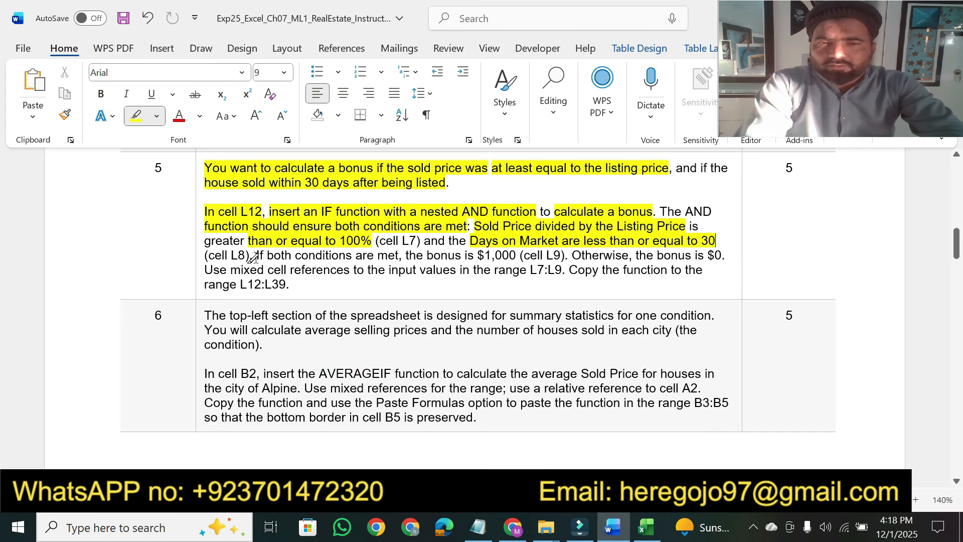
mouse_move(253, 258)
left_mouse_down()
mouse_move(354, 271)
mouse_move(364, 252)
mouse_move(542, 255)
left_mouse_up()
left_click(646, 526)
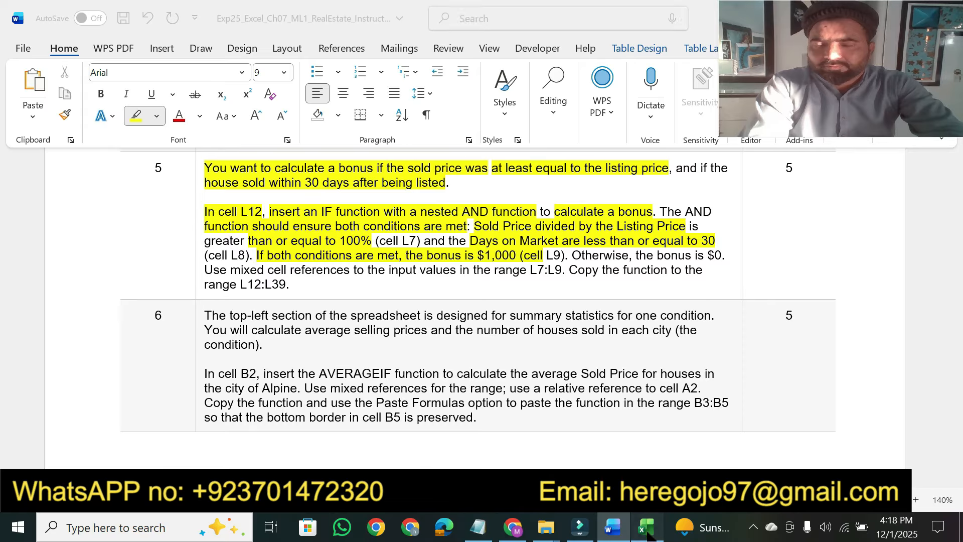
type(",")
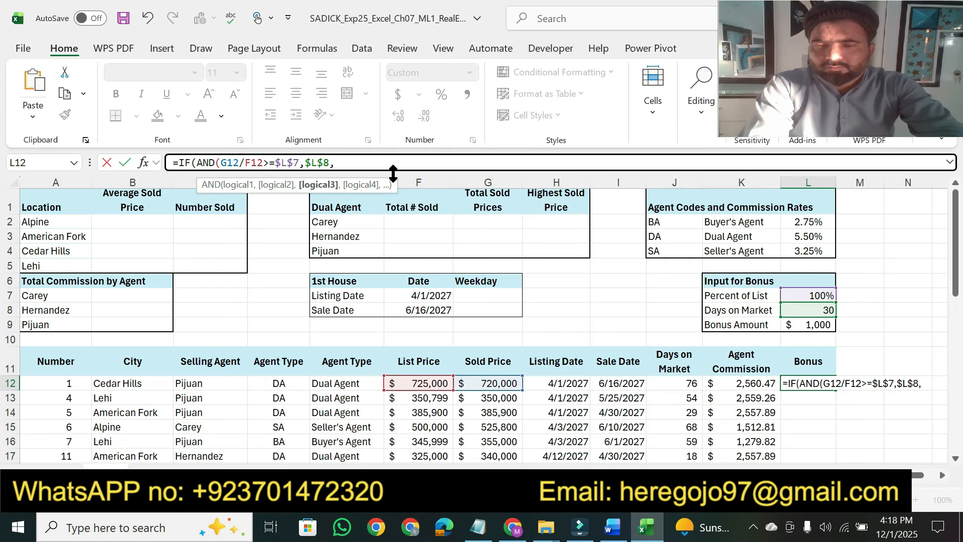
left_click(814, 325)
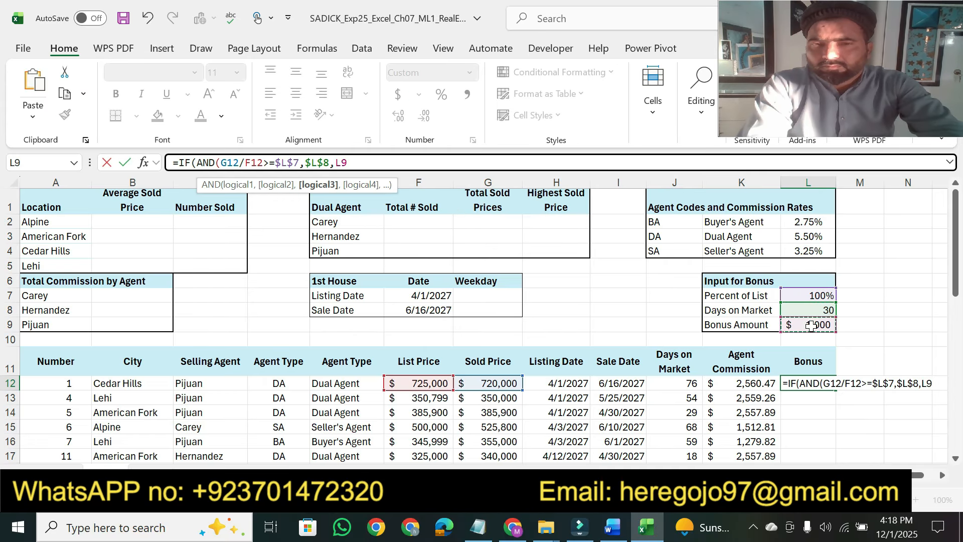
key("F4")
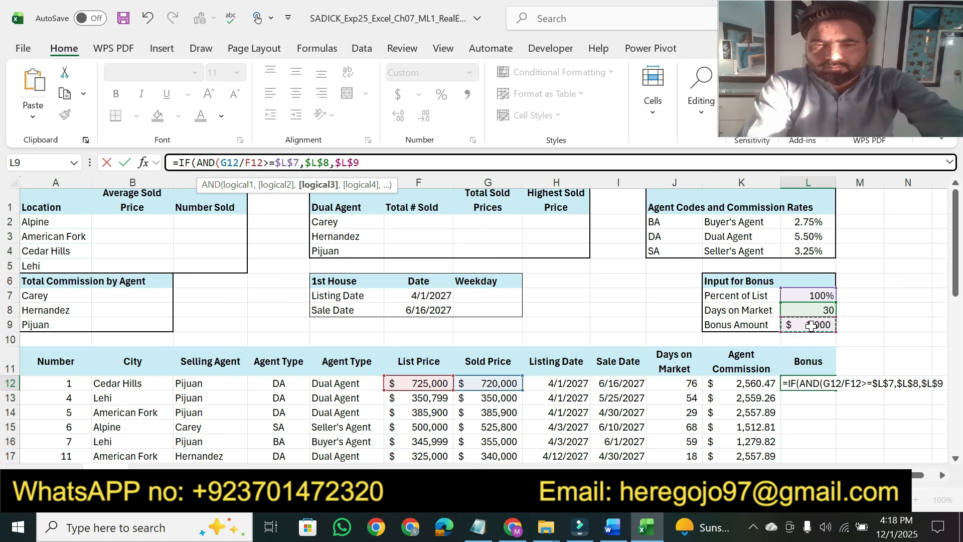
Step: Highlight "the bonus is $0" in the Word instructions and add 0 as the last argument of L12's formula in Excel
left_click(610, 527)
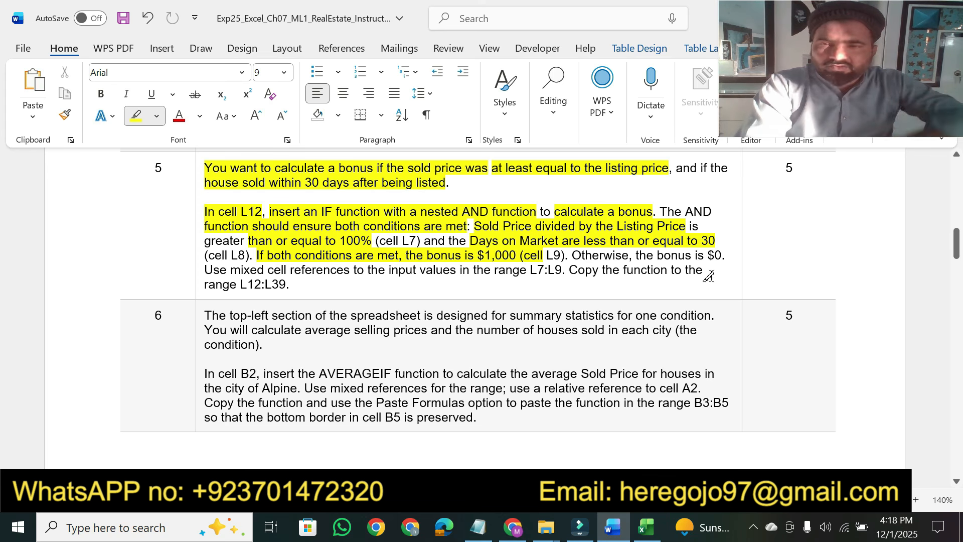
left_click_drag(635, 255, 722, 255)
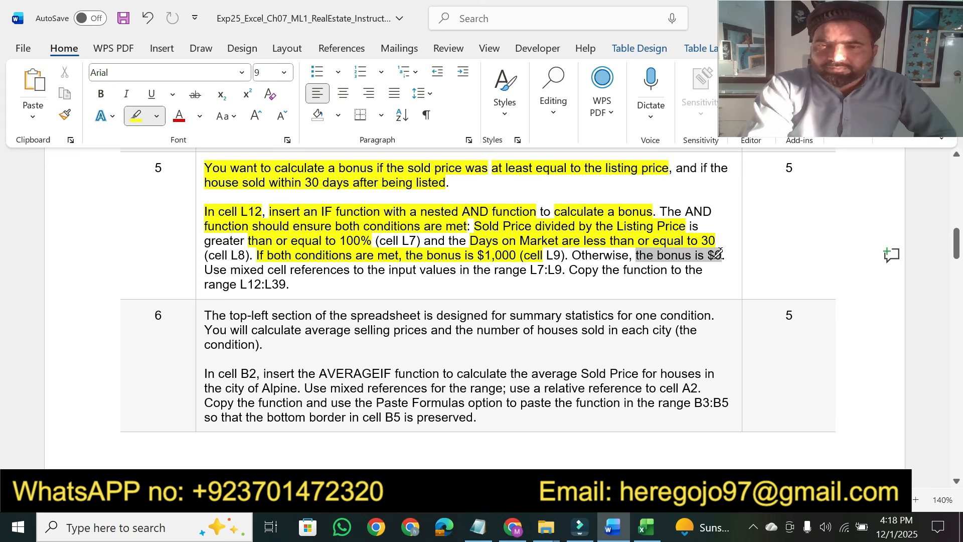
left_click(646, 527)
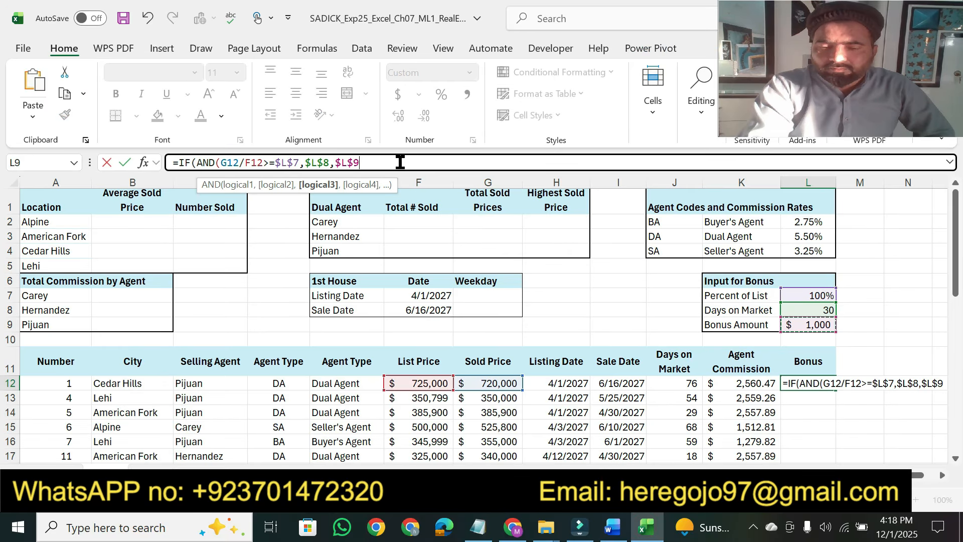
type(",")
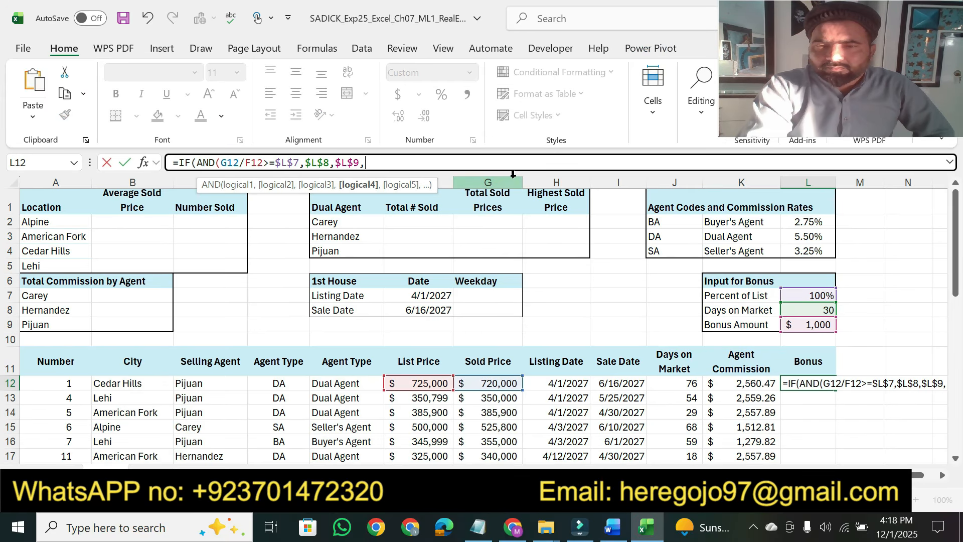
type("0")
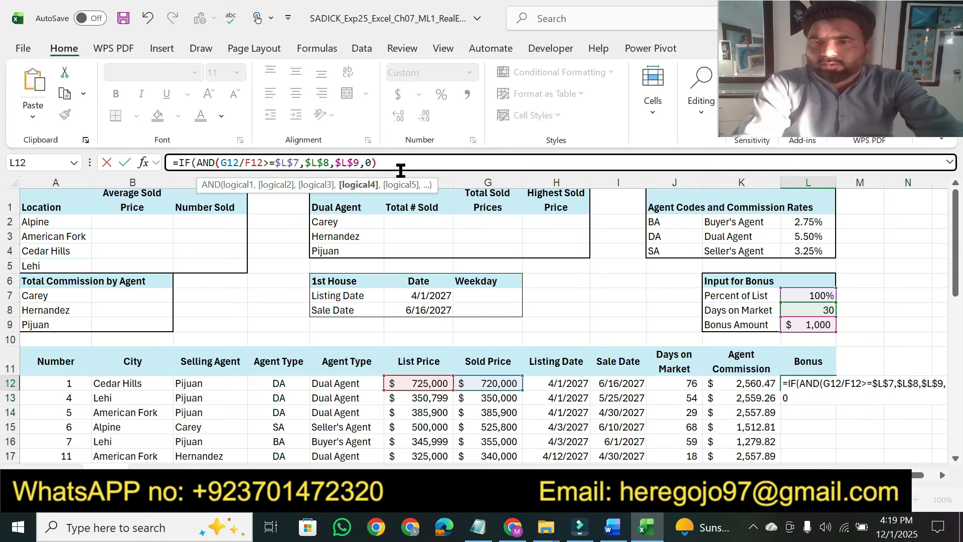
Step: Replace L12's draft with =IF(AND(I12/G12>=$L$7, J12<=$L$8), $L$9, 0), enter it and reselect the cell
type(")")
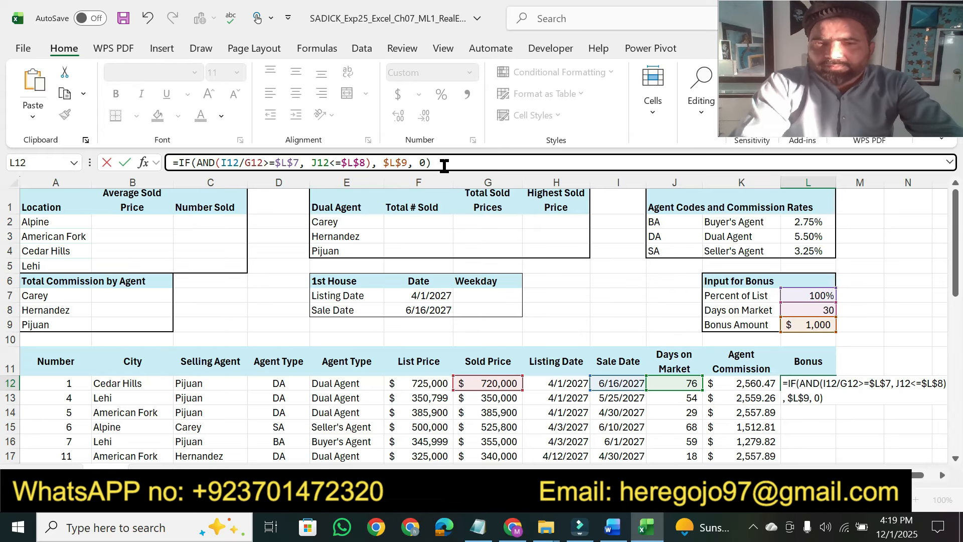
key("Return")
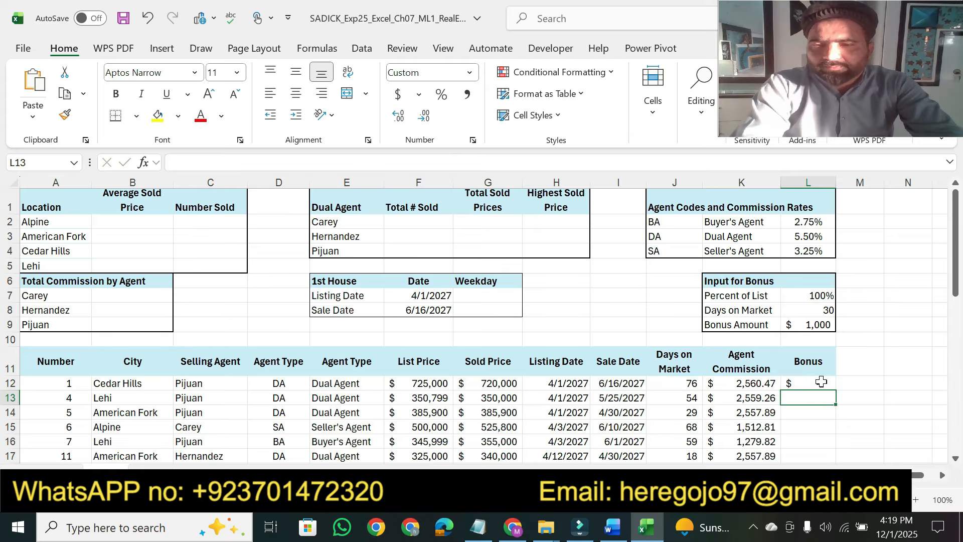
left_click(789, 382)
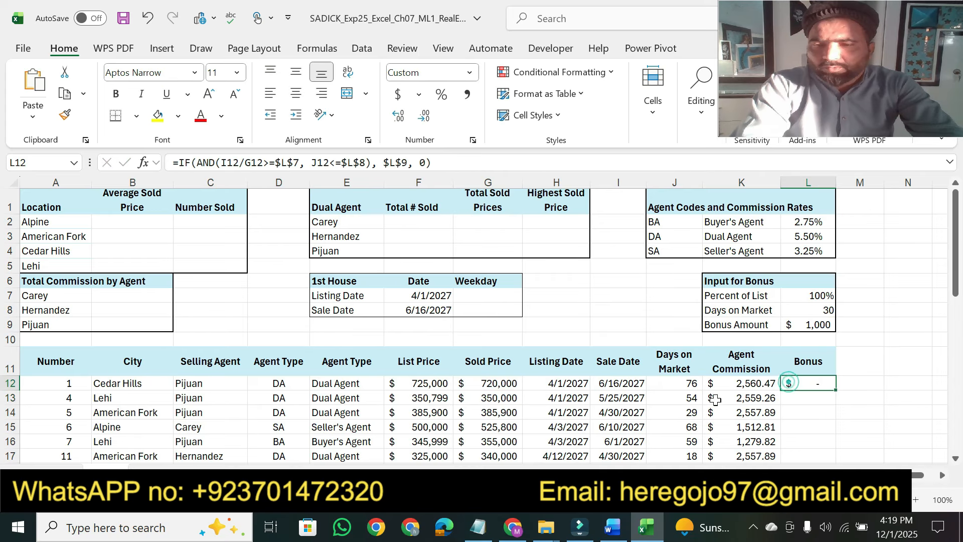
Step: Copy L12's bonus formula down the Bonus column through L39
double_click(833, 389)
left_click_drag(958, 271, 617, 346)
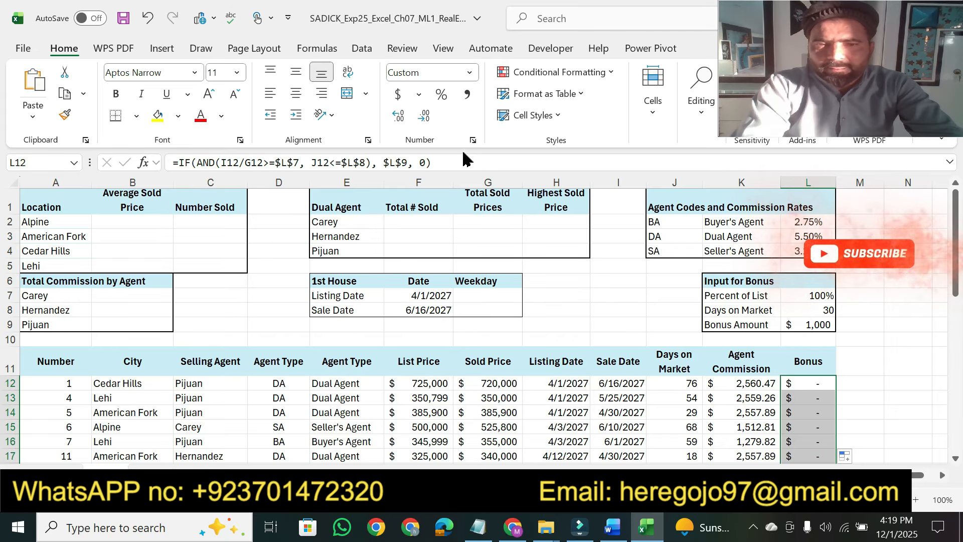
left_click(444, 166)
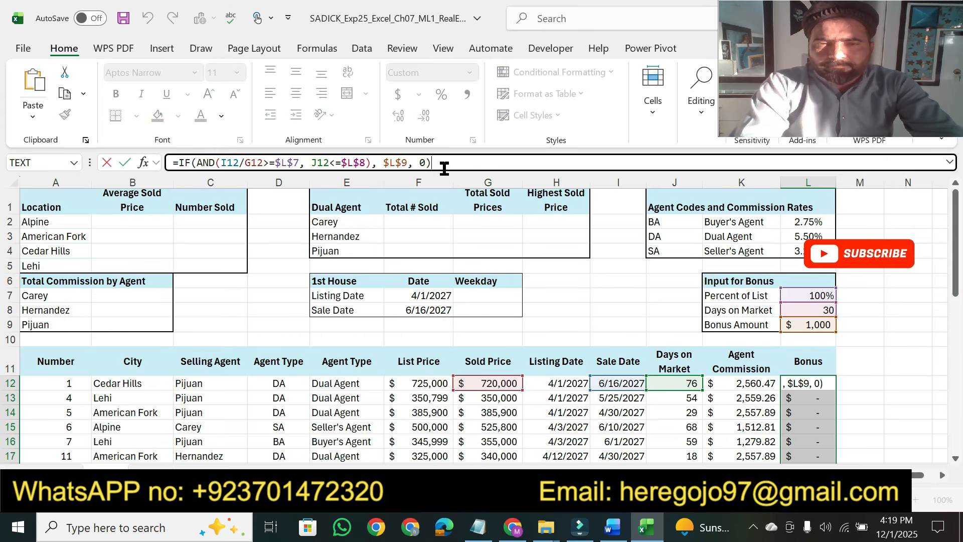
key("Return")
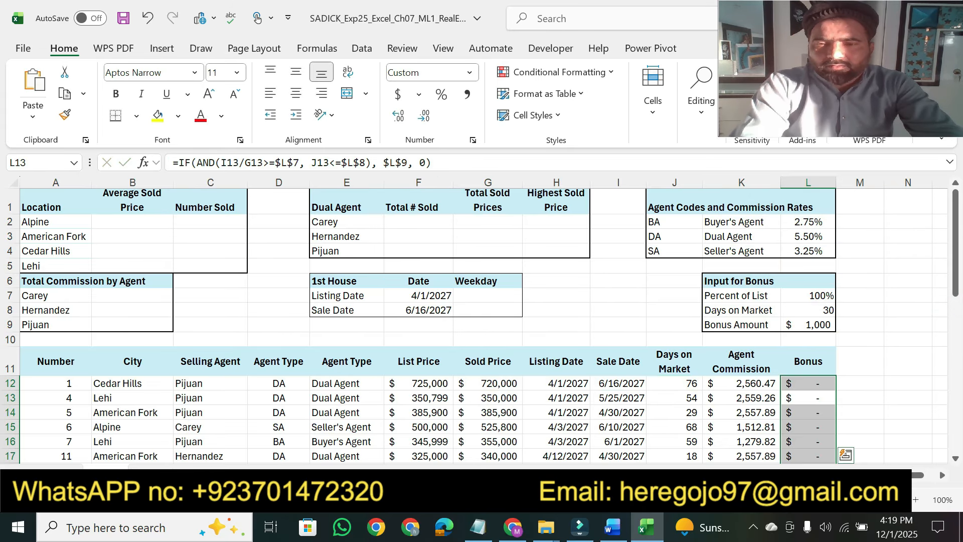
Step: In the Word instructions, highlight step 6's first sentence, "The top-left section of the spreadsheet is designed for summary statistics for one condition."
left_click(618, 533)
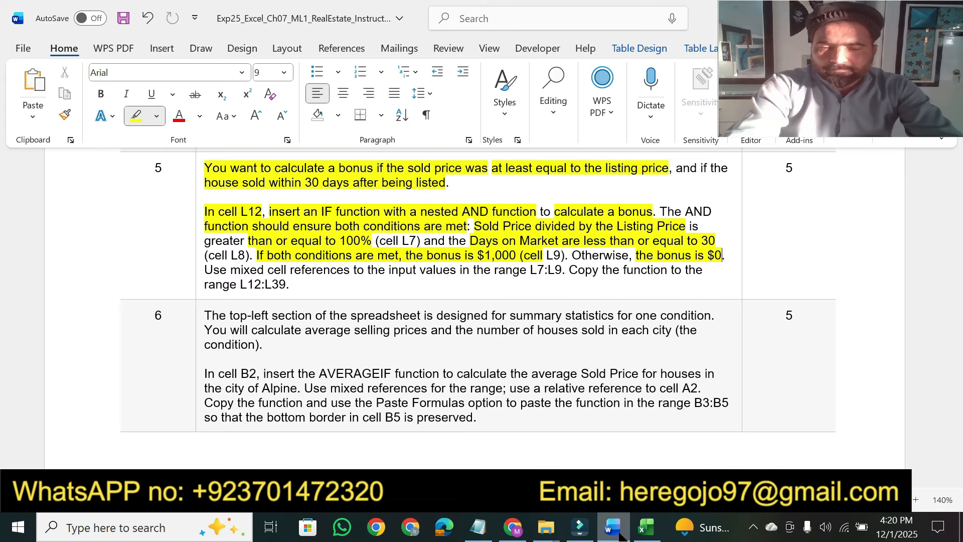
key("alt")
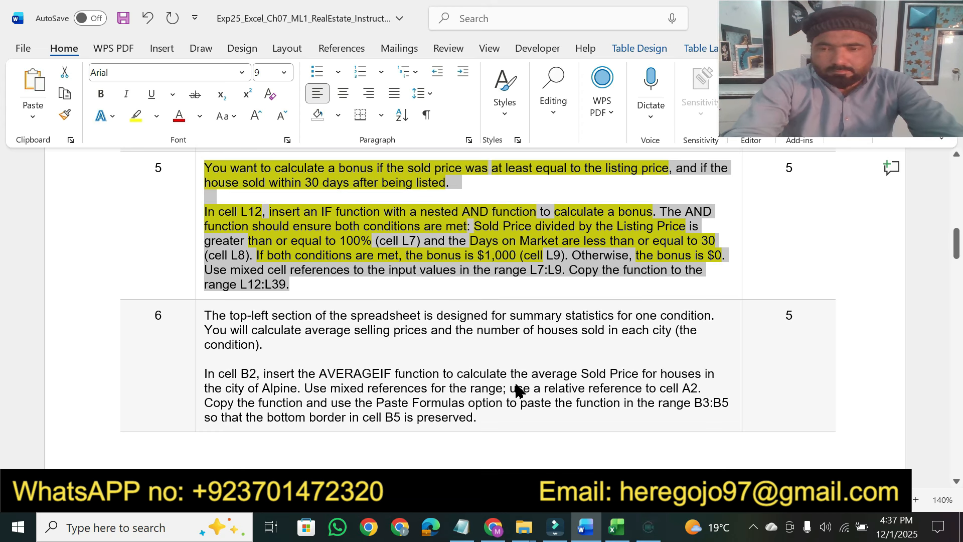
left_click(331, 281)
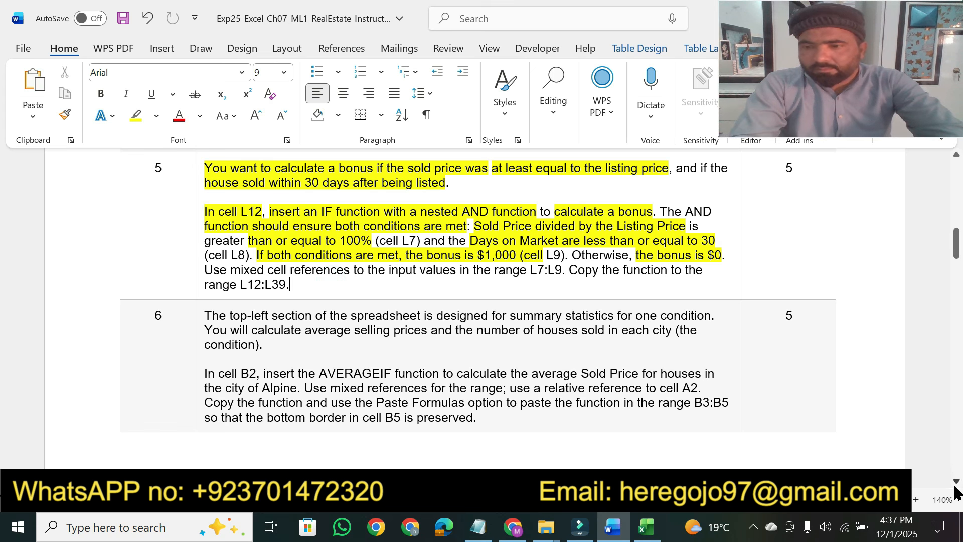
scroll(956, 484, "down", 3)
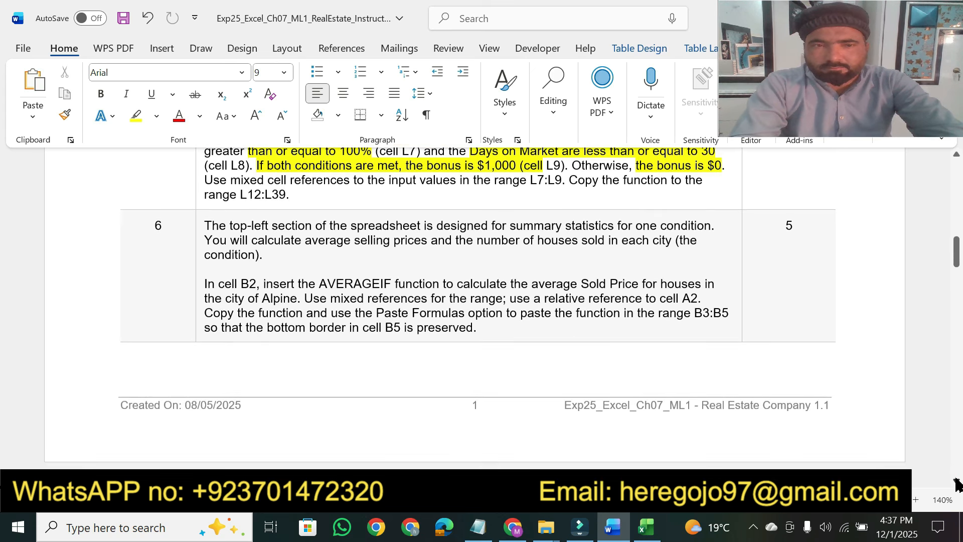
scroll(956, 484, "down", 1)
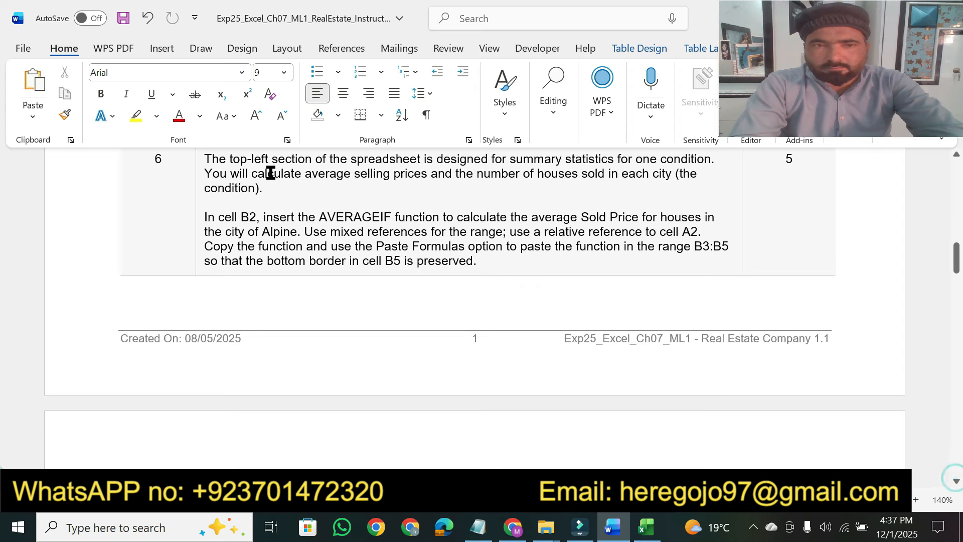
left_click(131, 118)
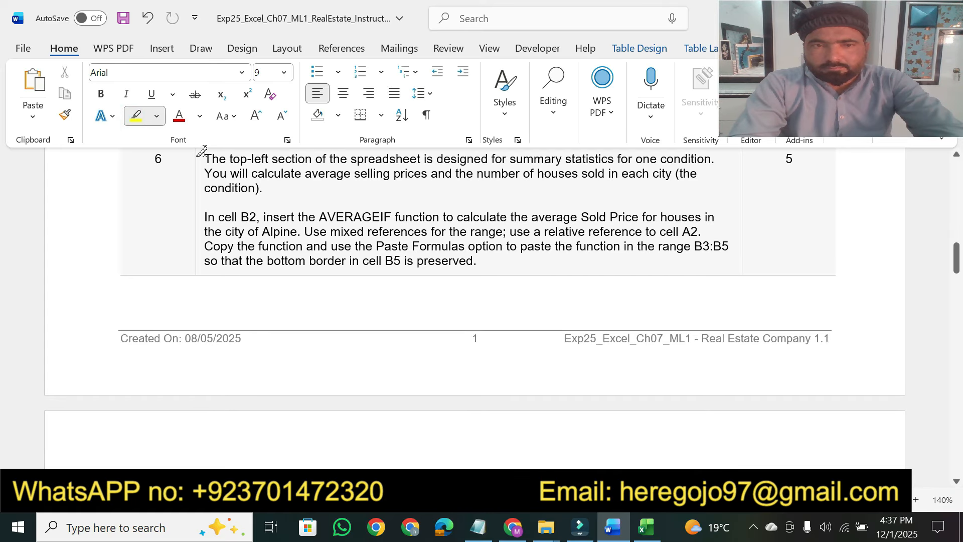
mouse_move(203, 157)
left_mouse_down()
mouse_move(522, 157)
mouse_move(616, 161)
mouse_move(647, 174)
mouse_move(715, 158)
left_mouse_up()
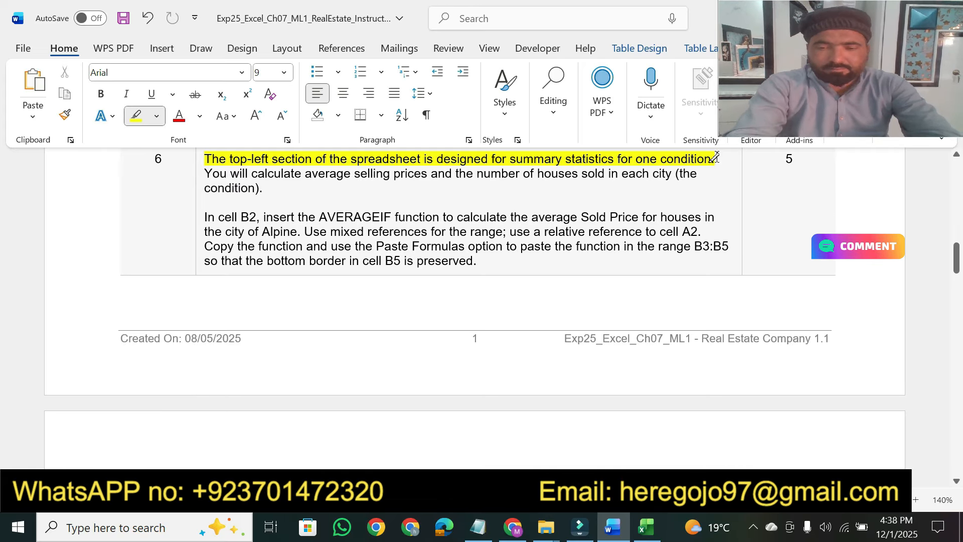
key("Escape")
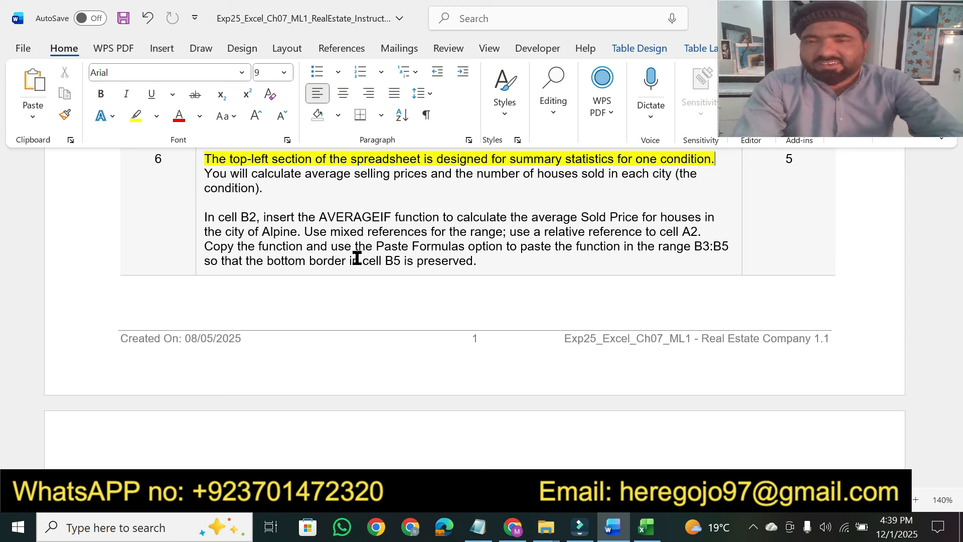
Step: Highlight "You will calculate average selling prices and the number of houses sold in" and "In cell B2, insert the AVERAGEIF function" in step 6
left_click(134, 118)
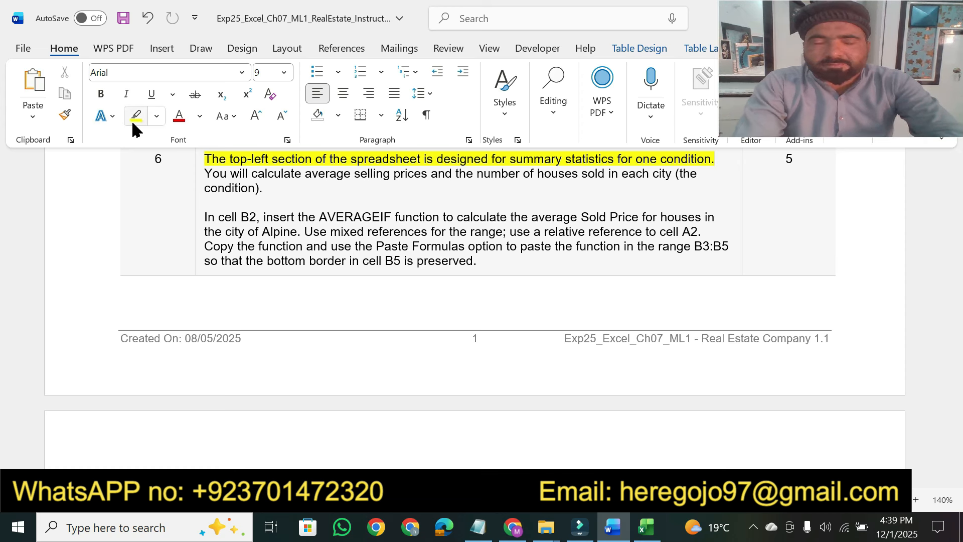
left_click_drag(211, 177, 615, 169)
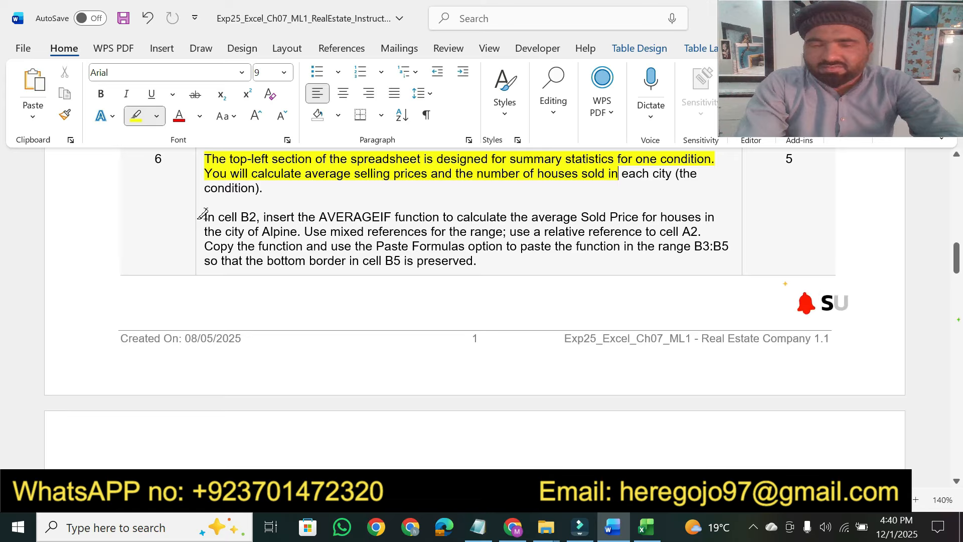
left_click_drag(203, 215, 440, 217)
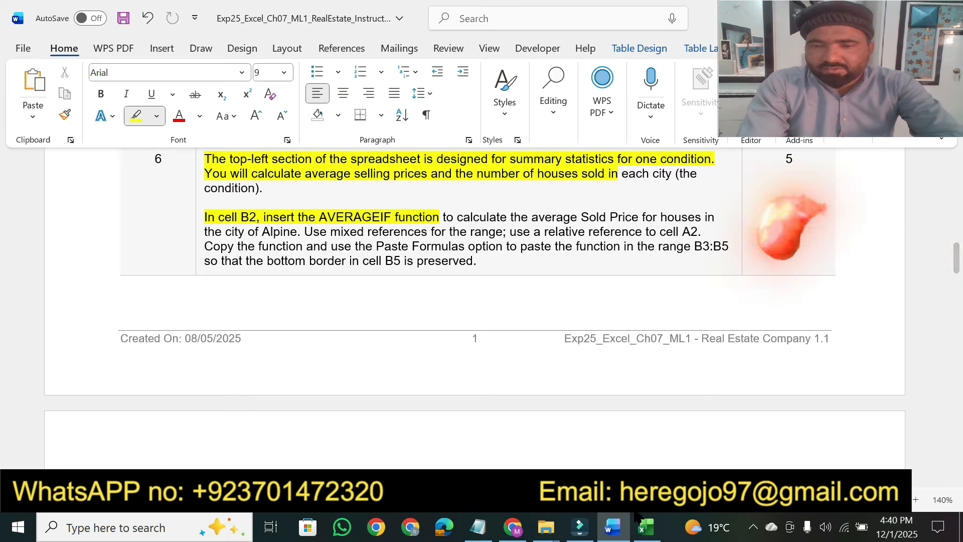
Step: Switch to Excel and start an AVERAGEIF function in cell B2
left_click(645, 526)
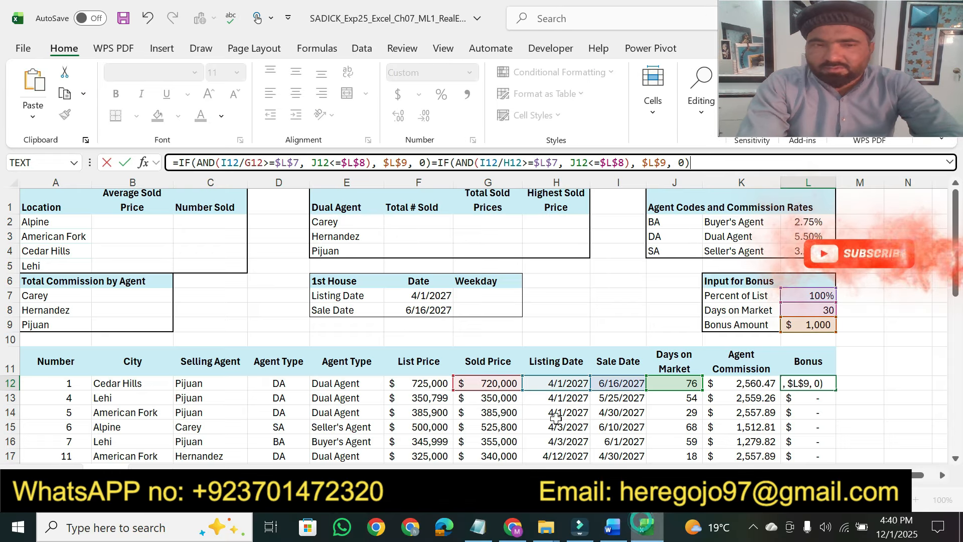
left_click(133, 221)
type("=avr")
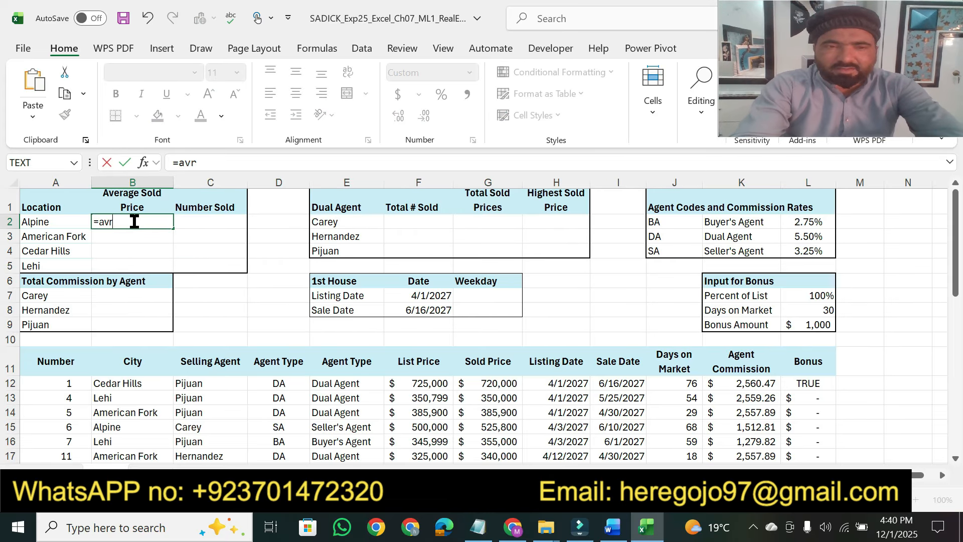
key("BackSpace")
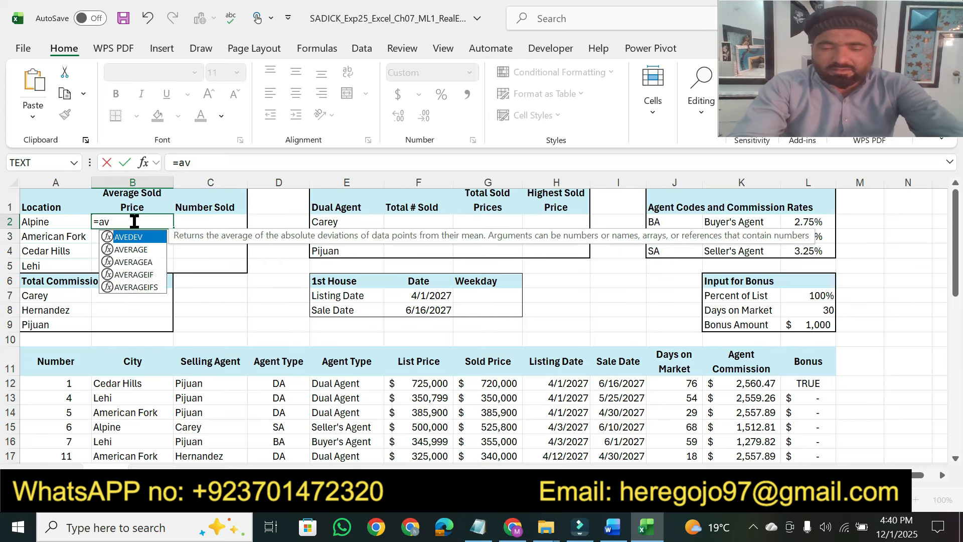
type("e")
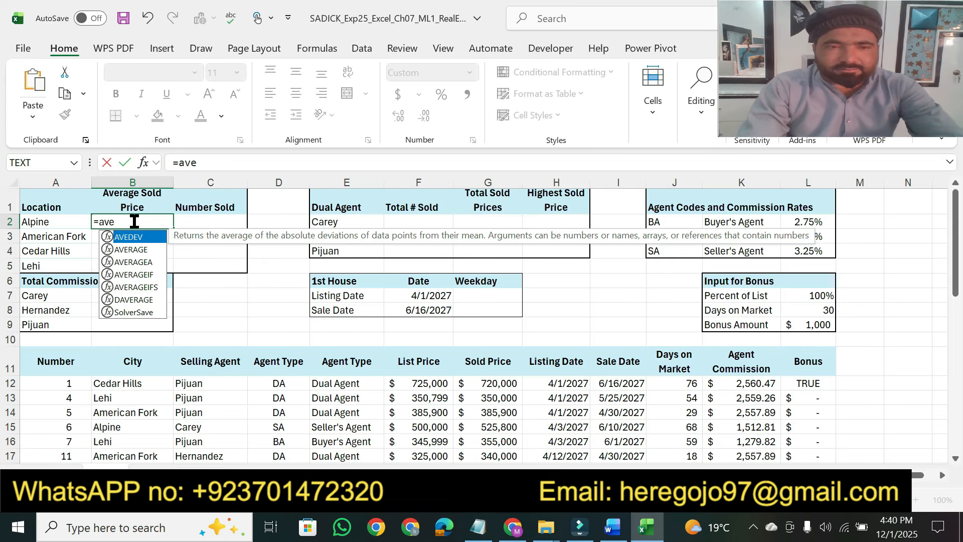
key("Down")
key("Down")
key("Down")
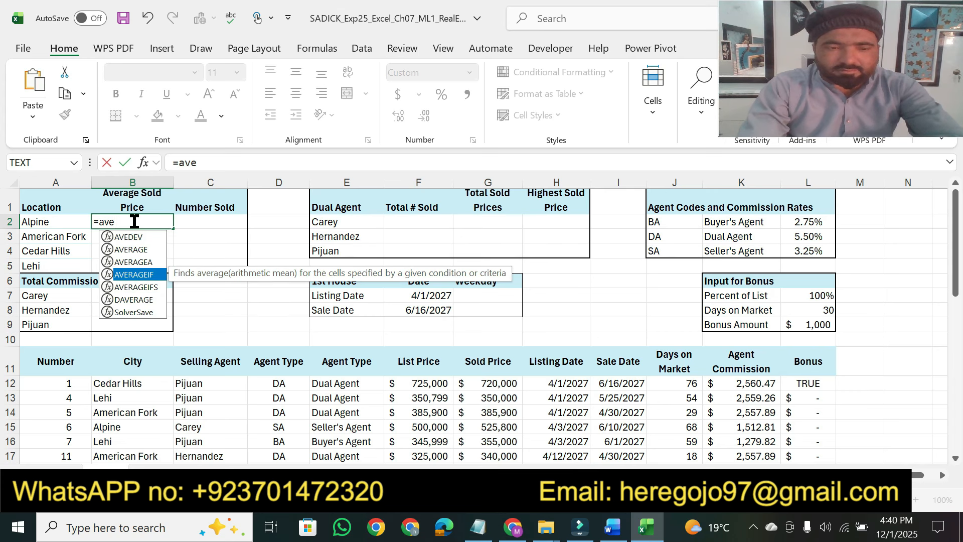
key("Tab")
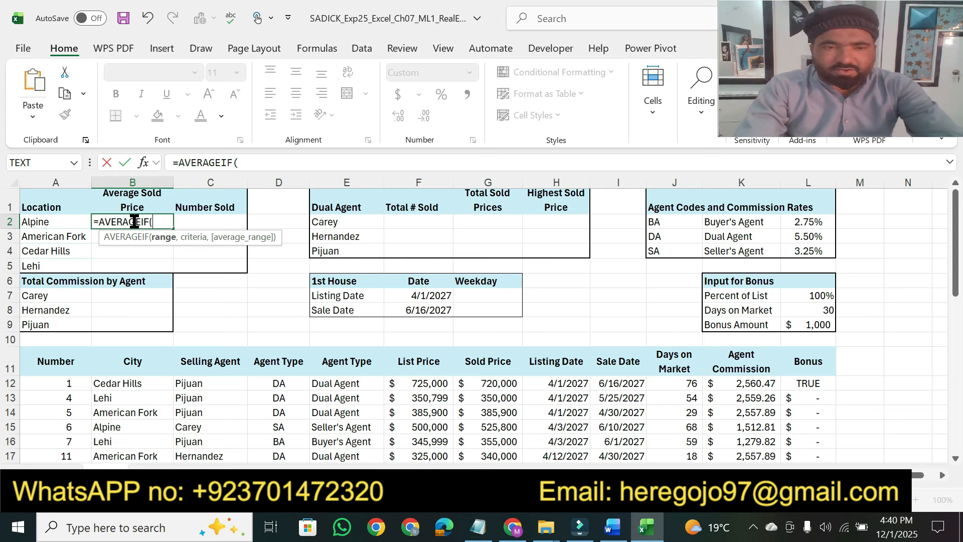
Step: In Word, highlight step 6's phrases on the average Sold Price, the city of Alpine, the range and A2 references, and Paste Formulas into B3
left_click(614, 530)
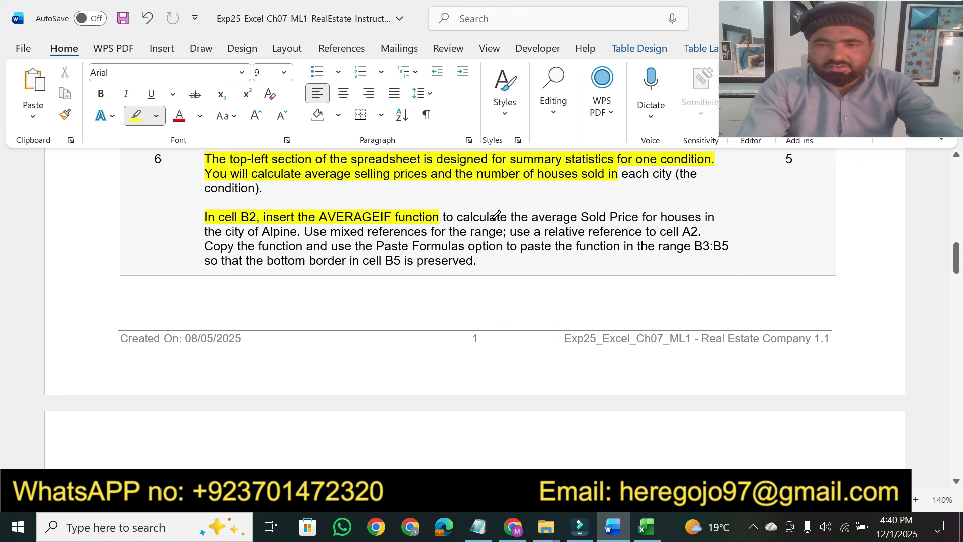
left_click_drag(504, 217, 670, 213)
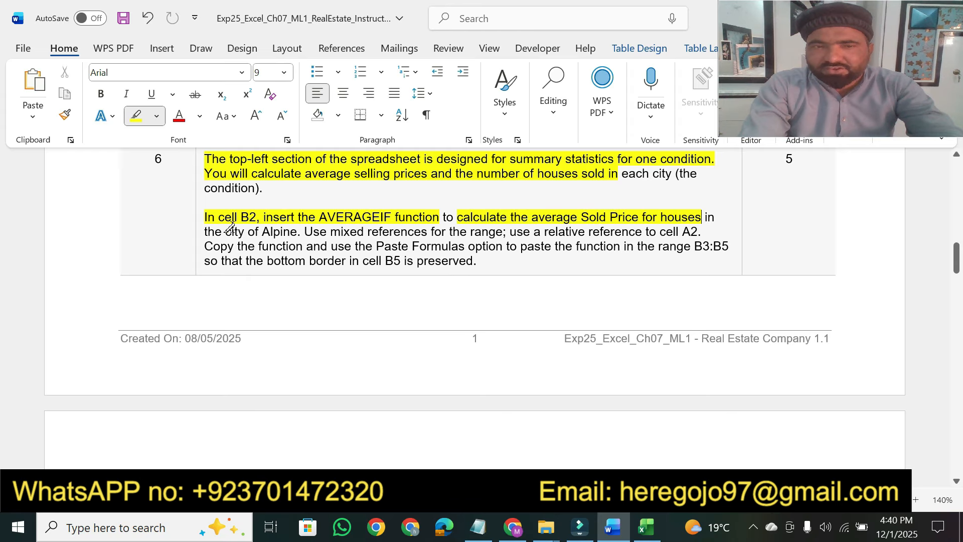
left_click_drag(226, 231, 297, 232)
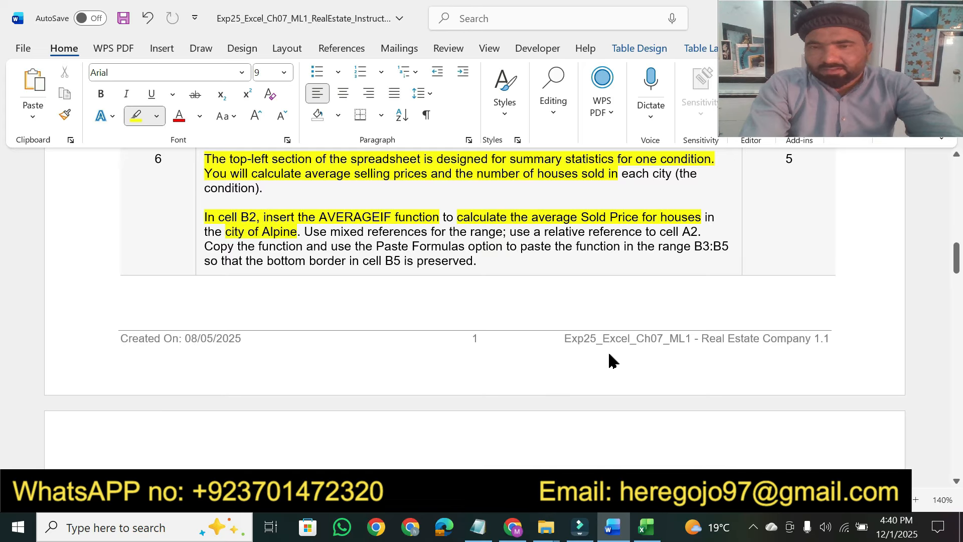
left_click_drag(369, 231, 713, 225)
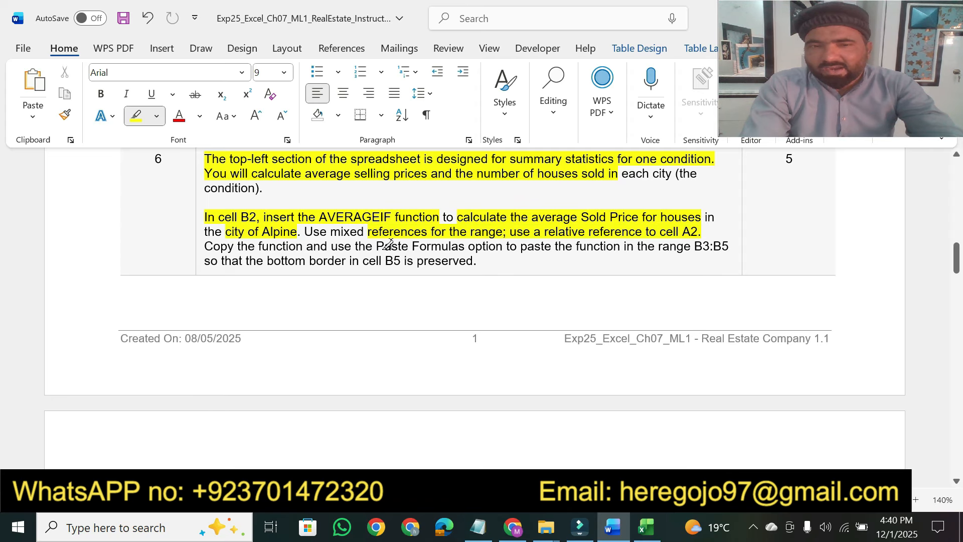
mouse_move(386, 244)
left_mouse_down()
mouse_move(476, 259)
mouse_move(710, 247)
left_mouse_up()
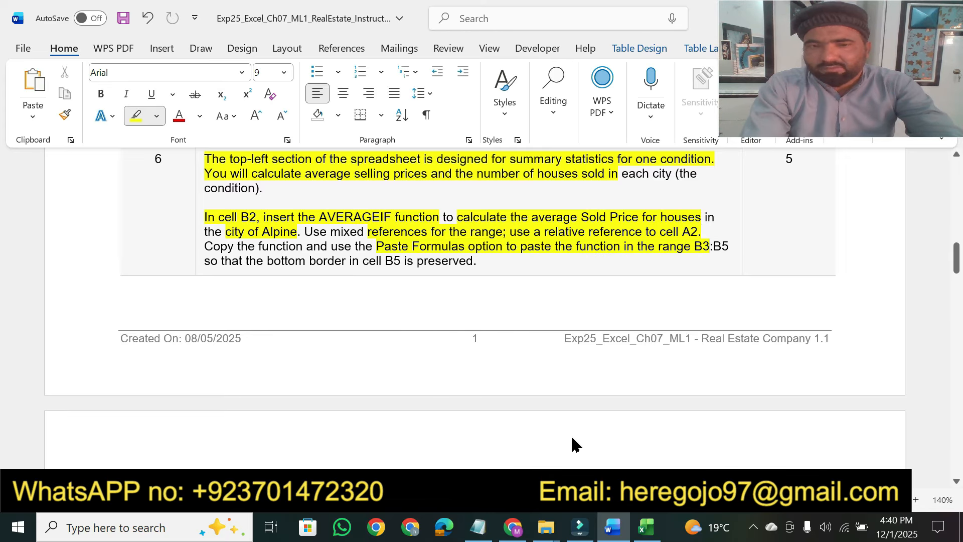
Step: In Excel, set B12:B39 as the range and A2 as the criteria of B2's AVERAGEIF function
left_click(642, 531)
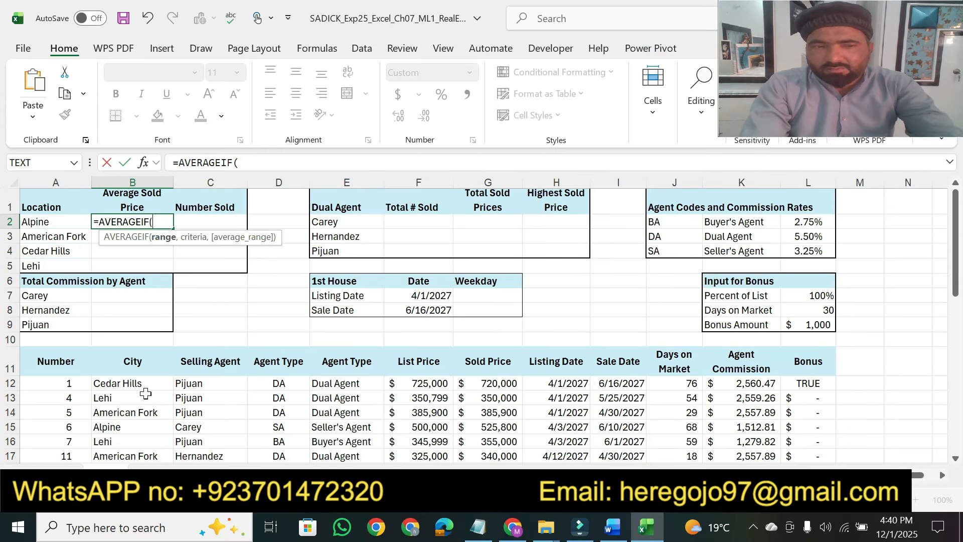
left_click_drag(117, 382, 136, 428)
type(",")
left_click_drag(955, 401, 955, 261)
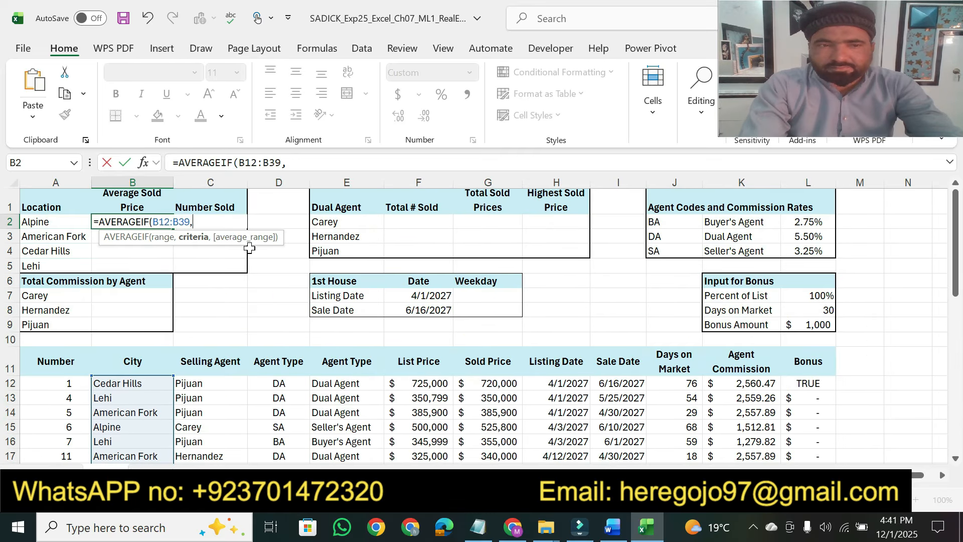
left_click(41, 221)
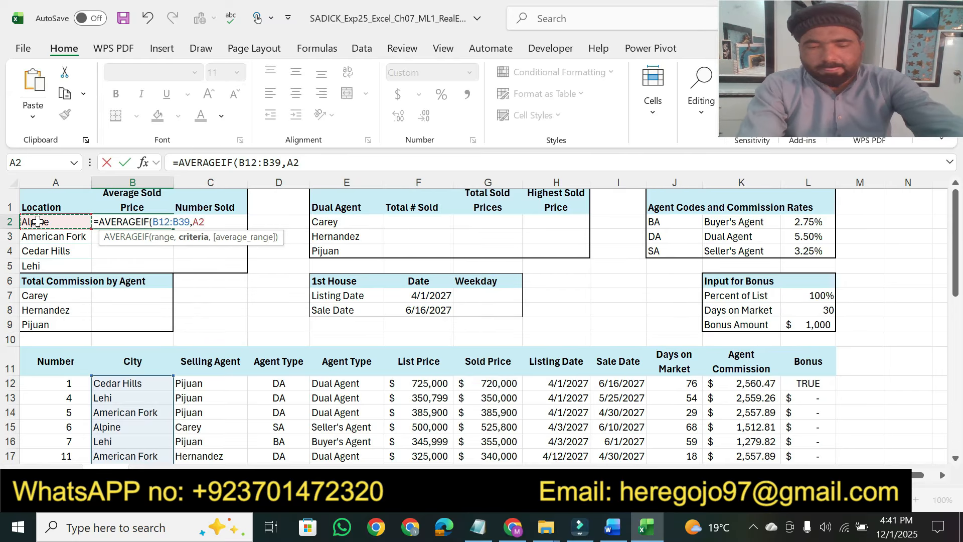
type(",")
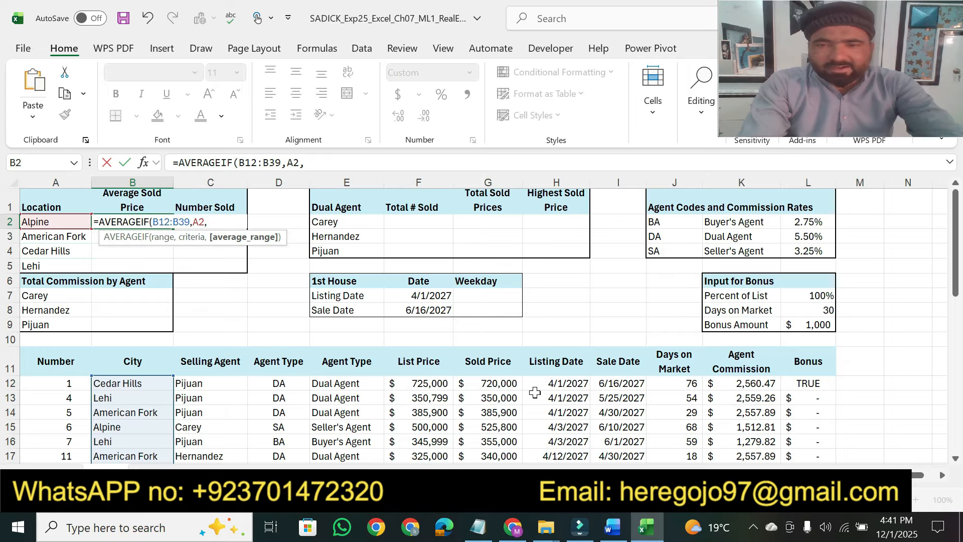
Step: Add G12:G39 as the average range, enter B2's AVERAGEIF formula and return to the Word instructions
left_click(613, 527)
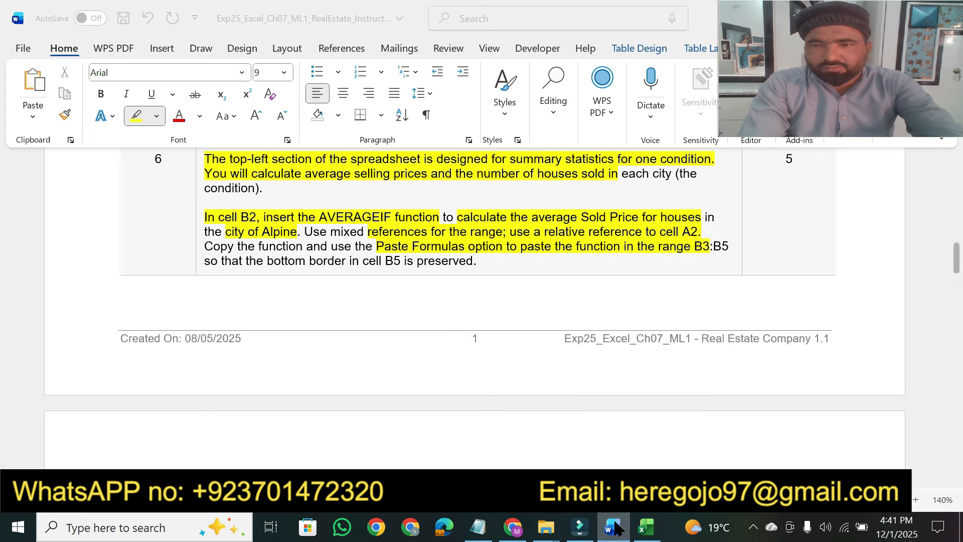
left_click(614, 526)
left_click_drag(479, 383, 502, 393)
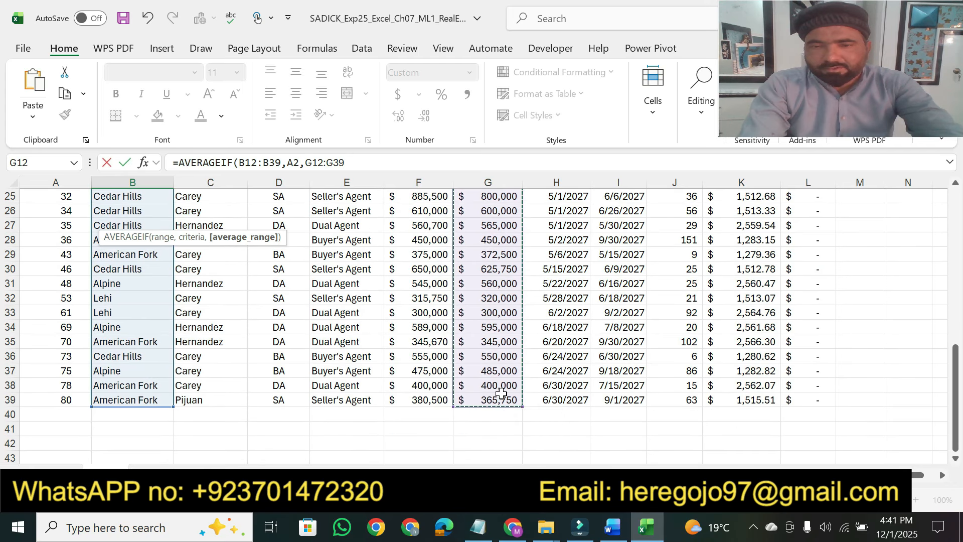
left_click(371, 161)
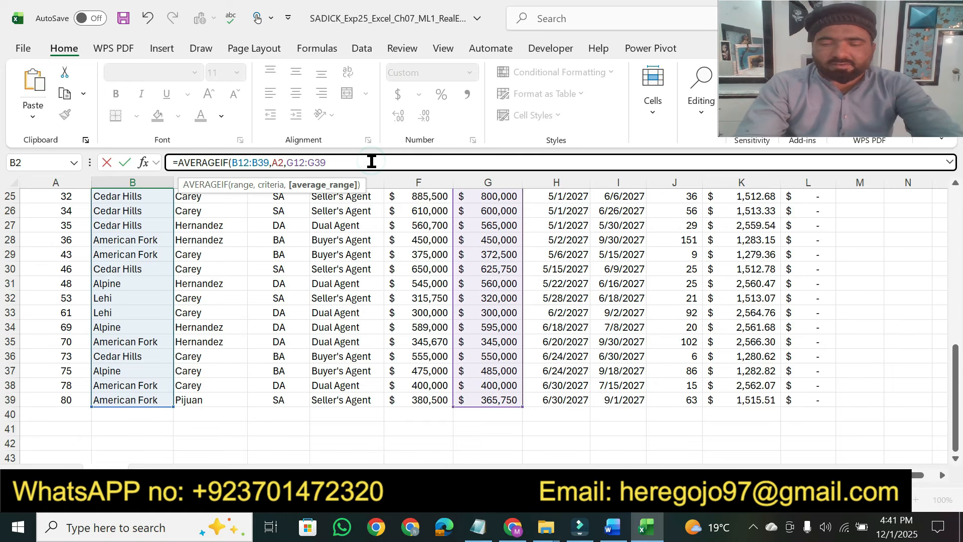
type(")")
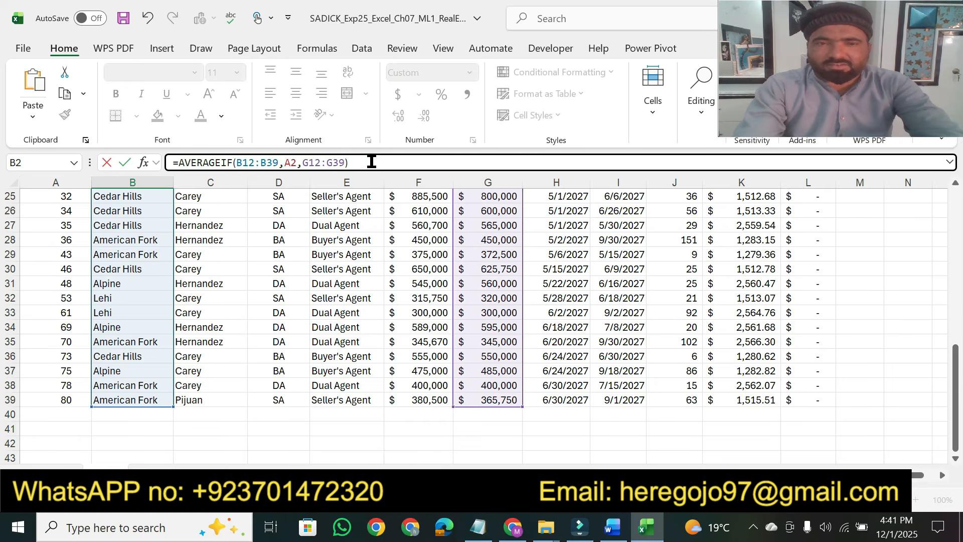
key("Return")
left_click_drag(958, 309, 958, 291)
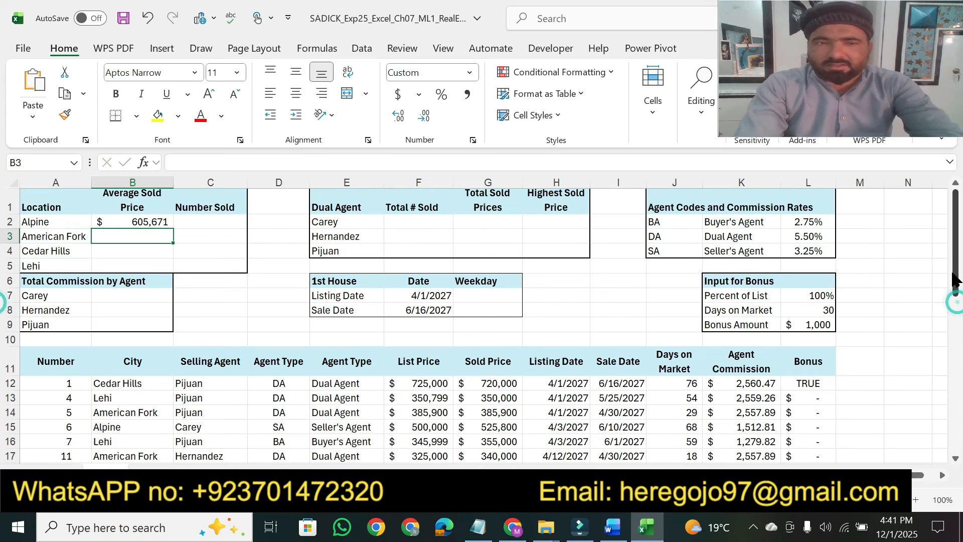
left_click(611, 535)
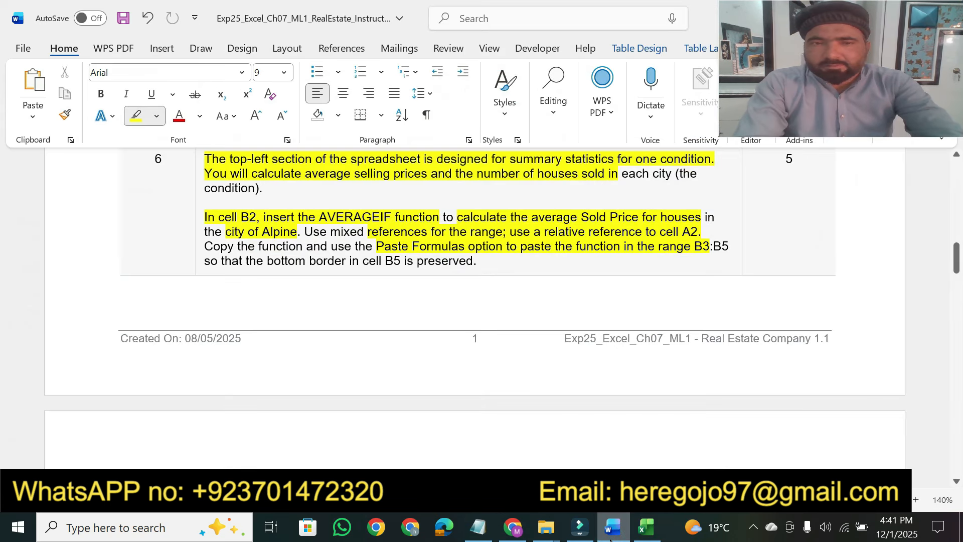
Step: In Excel, fill B2's AVERAGEIF formula down through B5 without formatting to preserve the bottom border
left_click(611, 536)
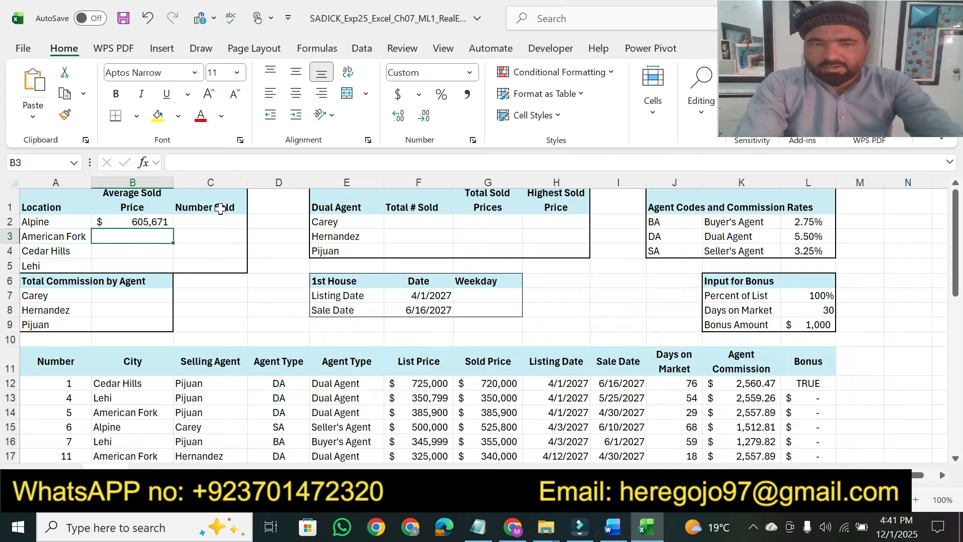
left_click(132, 224)
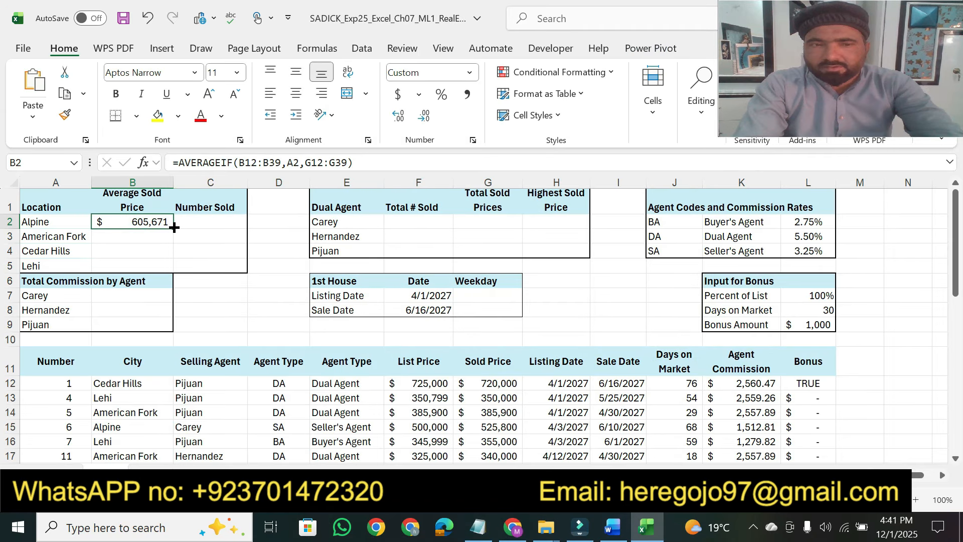
left_click_drag(174, 228, 173, 268)
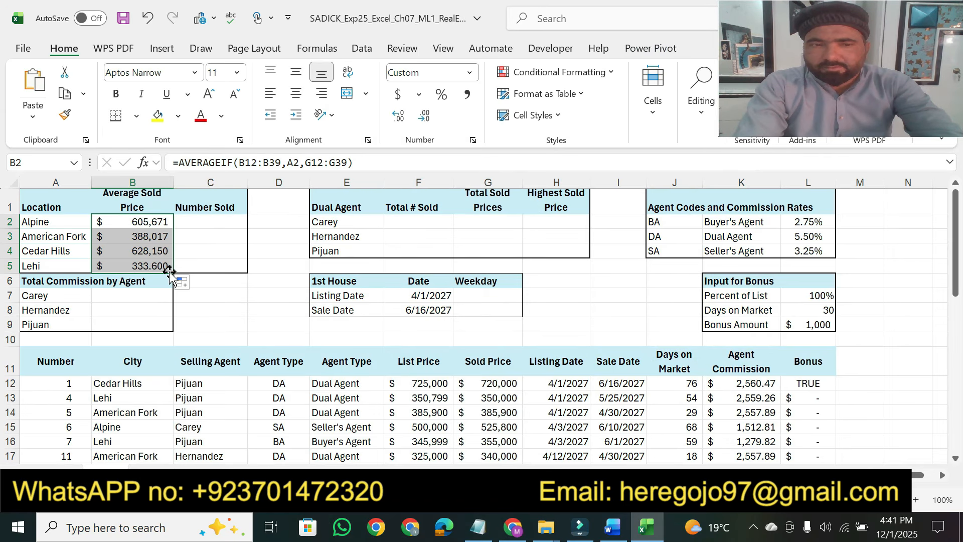
left_click(185, 283)
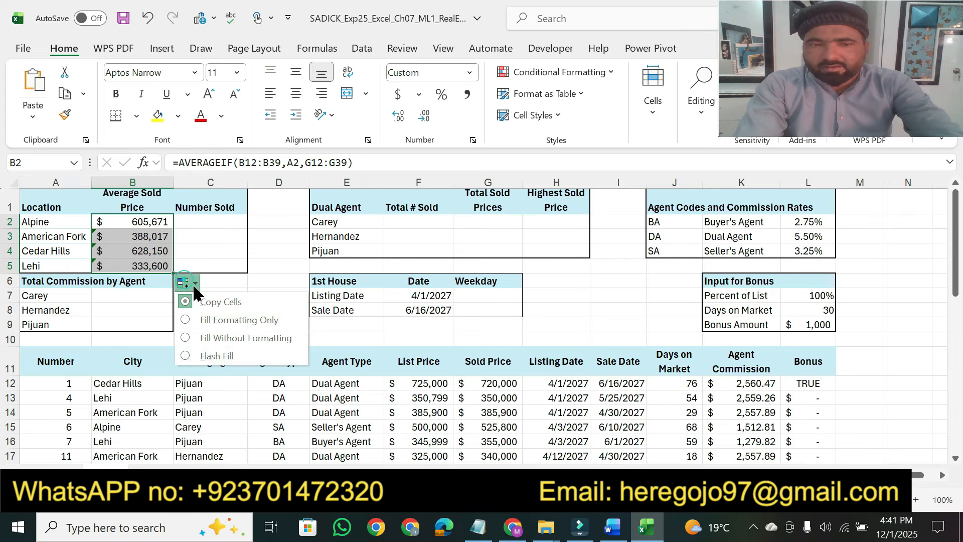
left_click(213, 339)
left_click(264, 307)
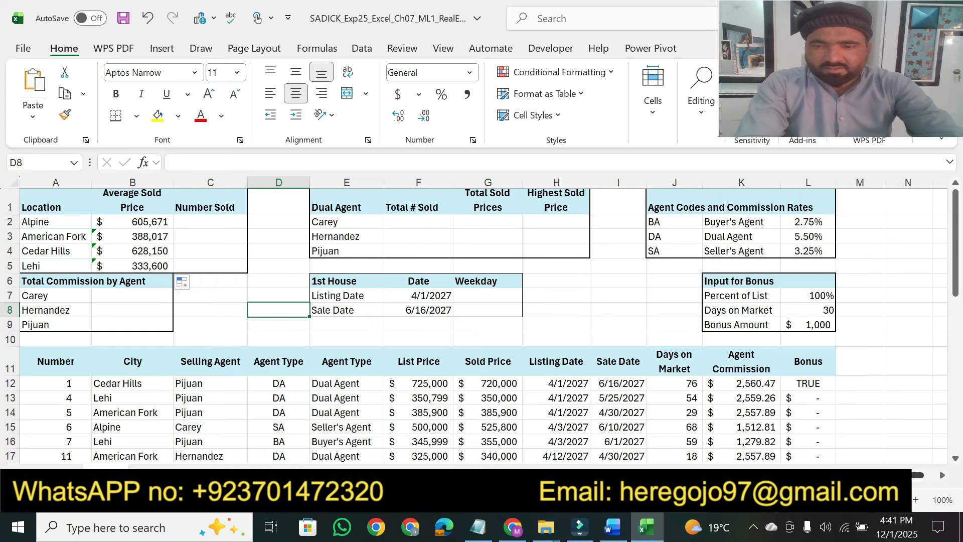
Step: Switch to the Word instructions and review the project title and description at the beginning of the document
left_click(620, 531)
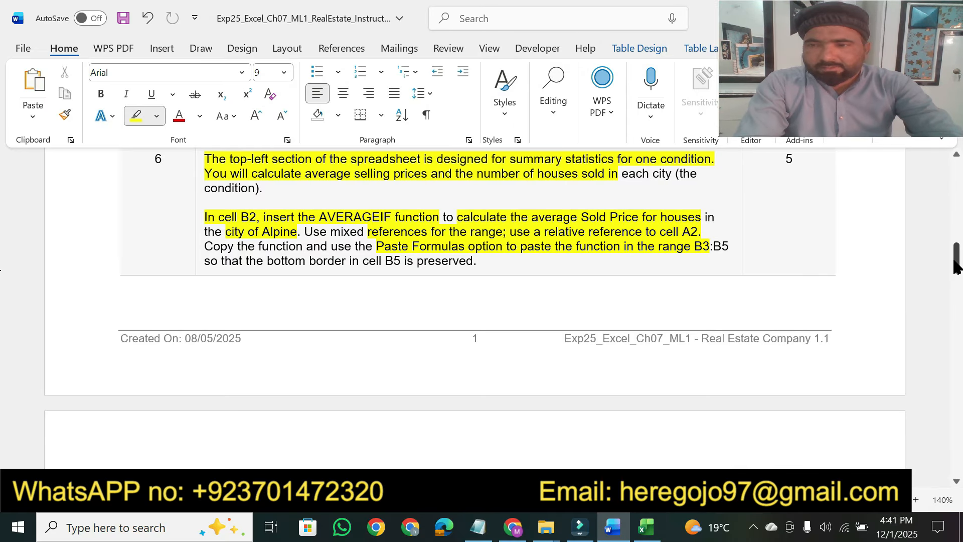
left_click_drag(956, 266, 959, 188)
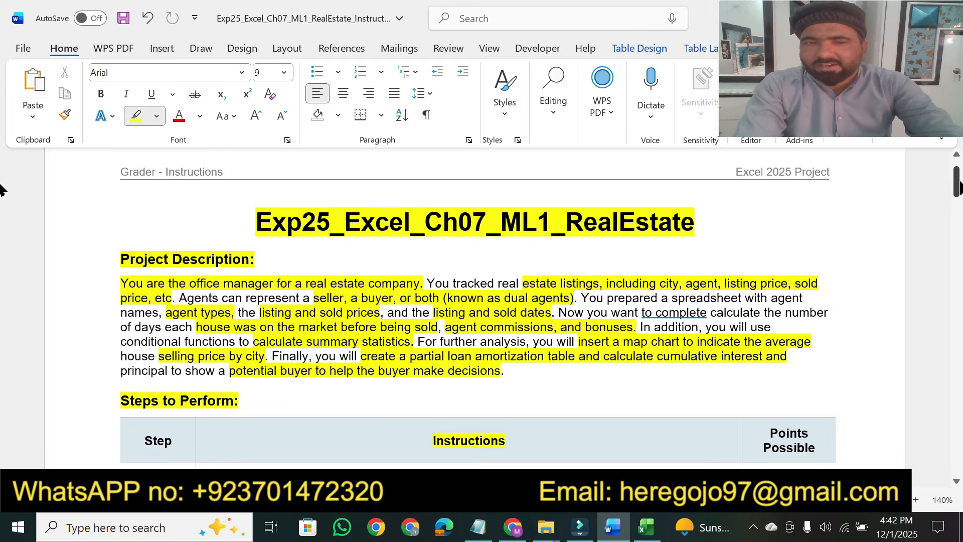
left_click_drag(958, 188, 958, 199)
mouse_move(955, 203)
left_mouse_down()
mouse_move(952, 285)
mouse_move(959, 188)
left_mouse_up()
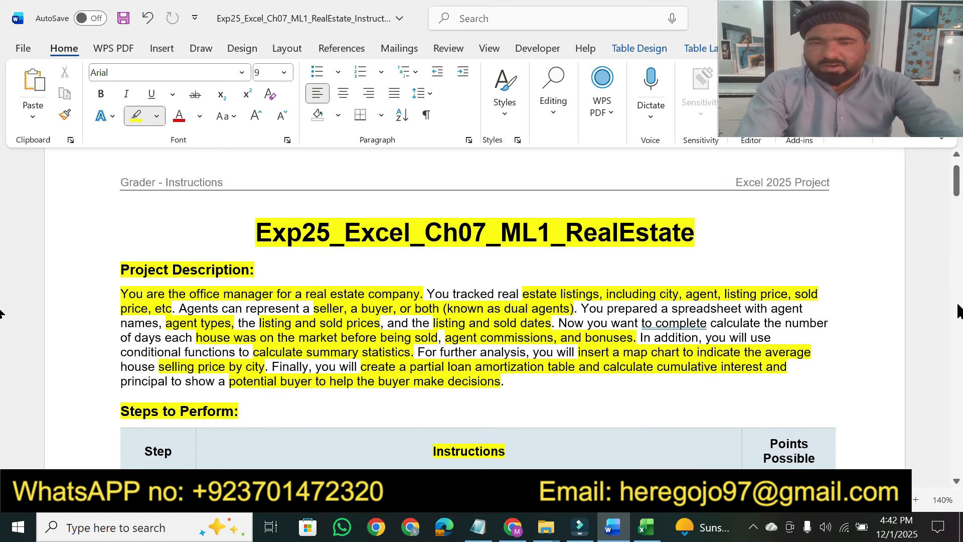